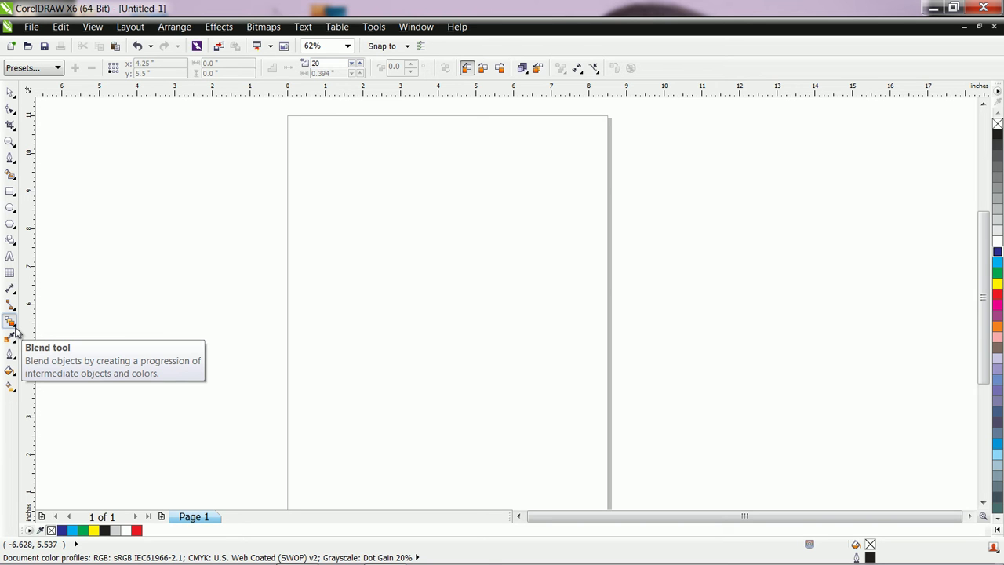
Draw a small ellipse about 0.57 by 0.63 inches in the page's upper left area and fill it with cyan.
click(10, 207)
drag(343, 190, 364, 213)
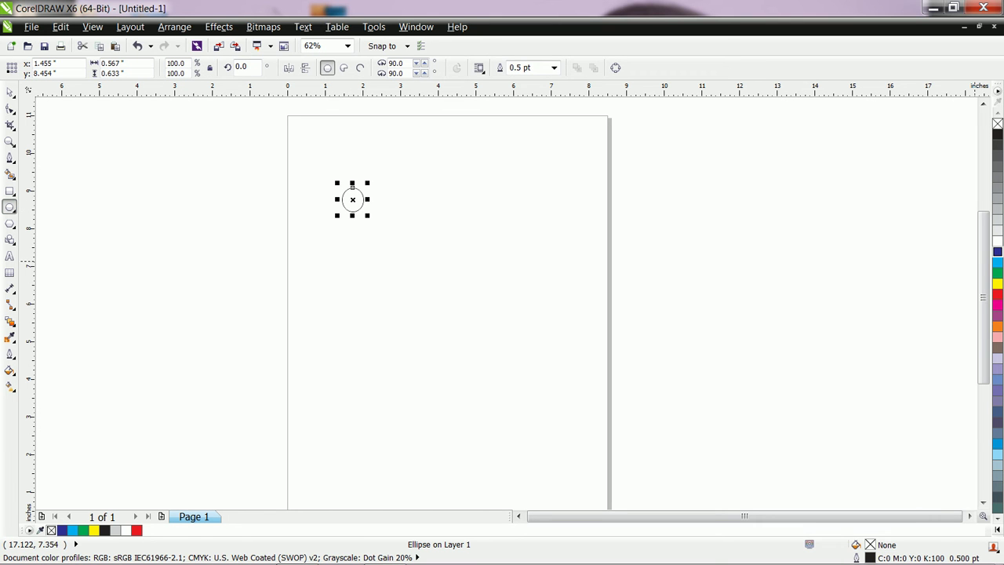
click(998, 262)
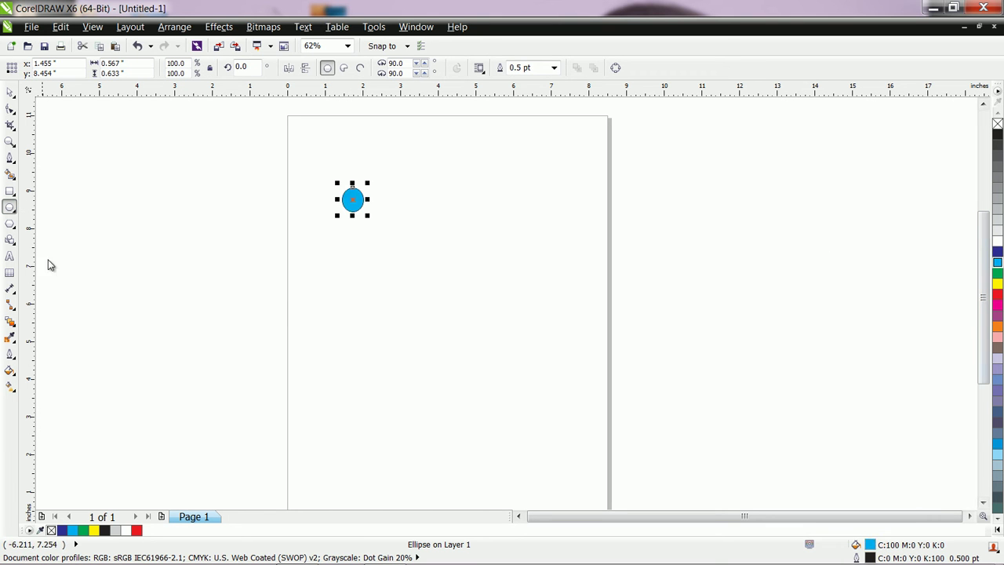
Draw a rectangle about 1.3 by 1.1 inches below the ellipse and fill it with orange.
click(9, 191)
drag(347, 328, 397, 371)
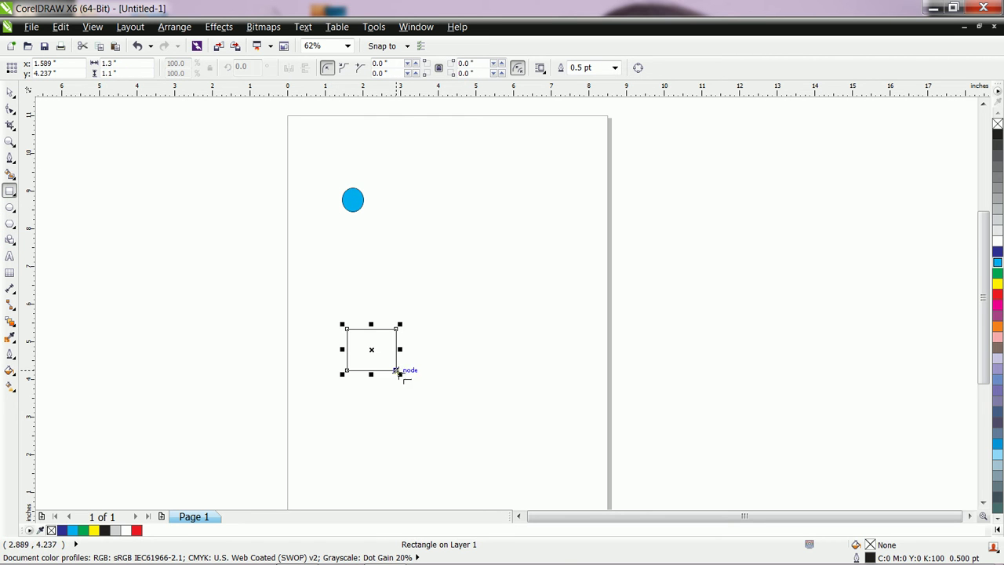
click(998, 325)
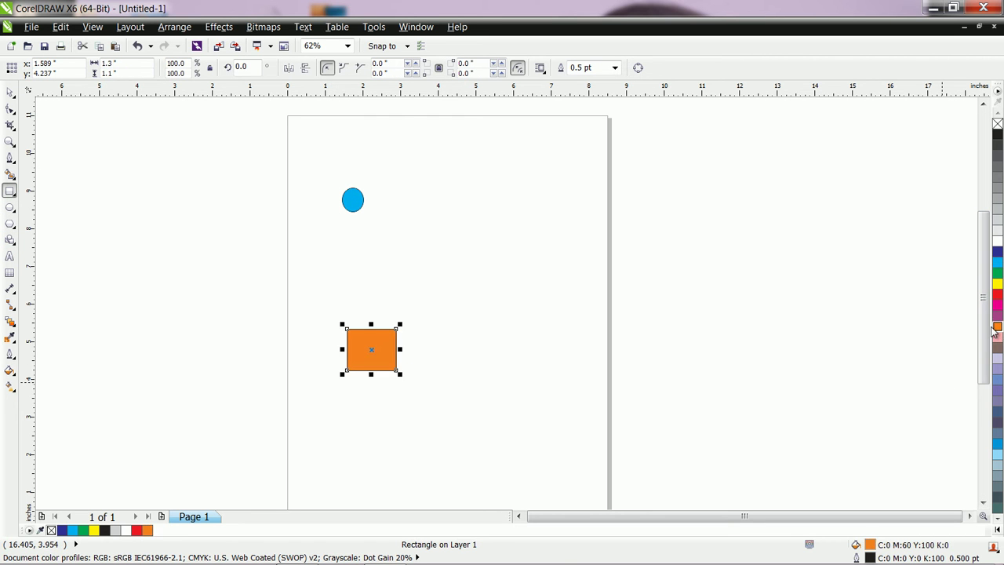
Blend the cyan ellipse into the orange rectangle.
click(11, 325)
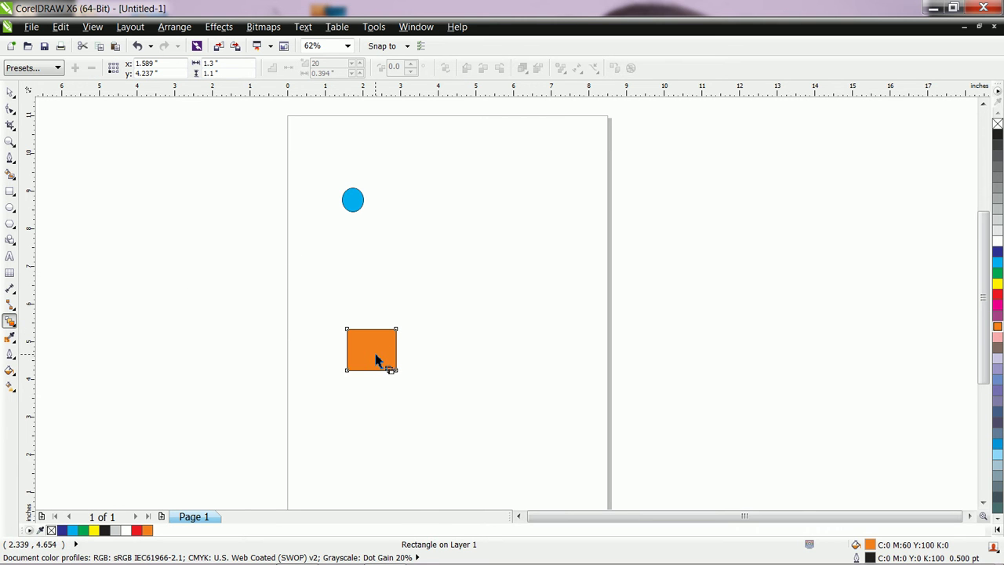
drag(354, 203, 382, 353)
scroll(393, 240, down, 1)
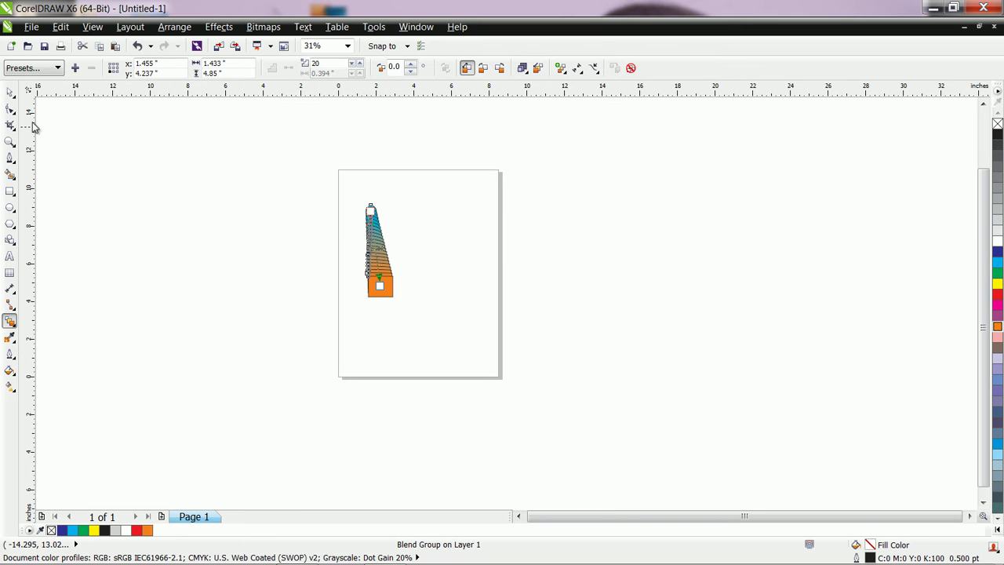
click(9, 141)
drag(332, 190, 393, 245)
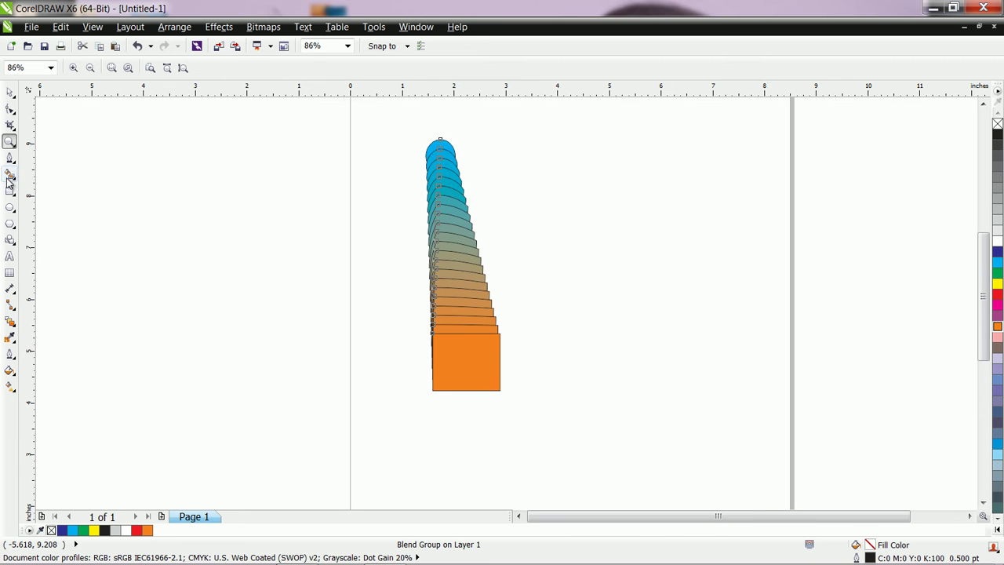
Set the number of steps in the ellipse-to-rectangle blend to 15.
click(10, 321)
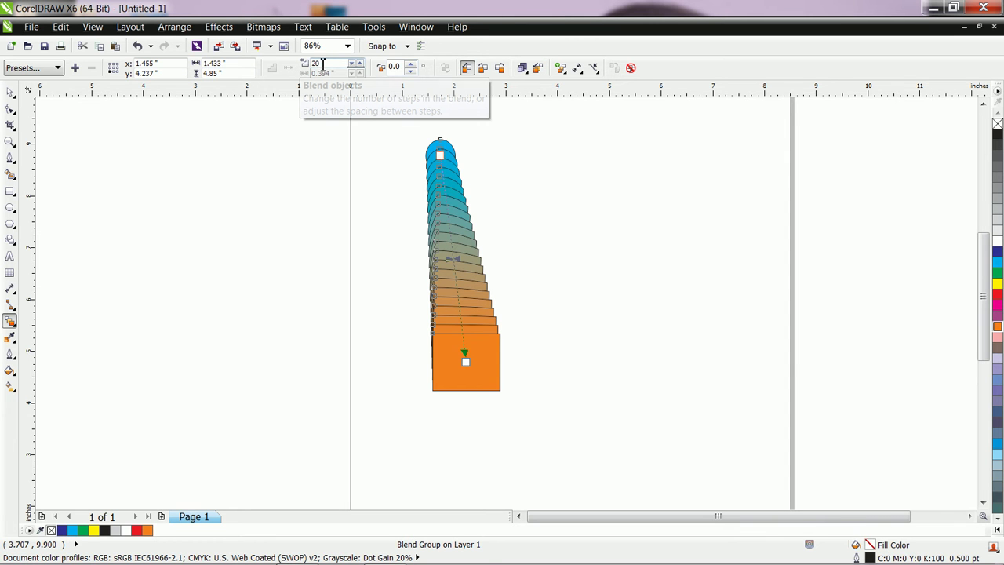
click(360, 64)
double_click(359, 64)
double_click(352, 69)
double_click(352, 69)
double_click(352, 69)
double_click(352, 69)
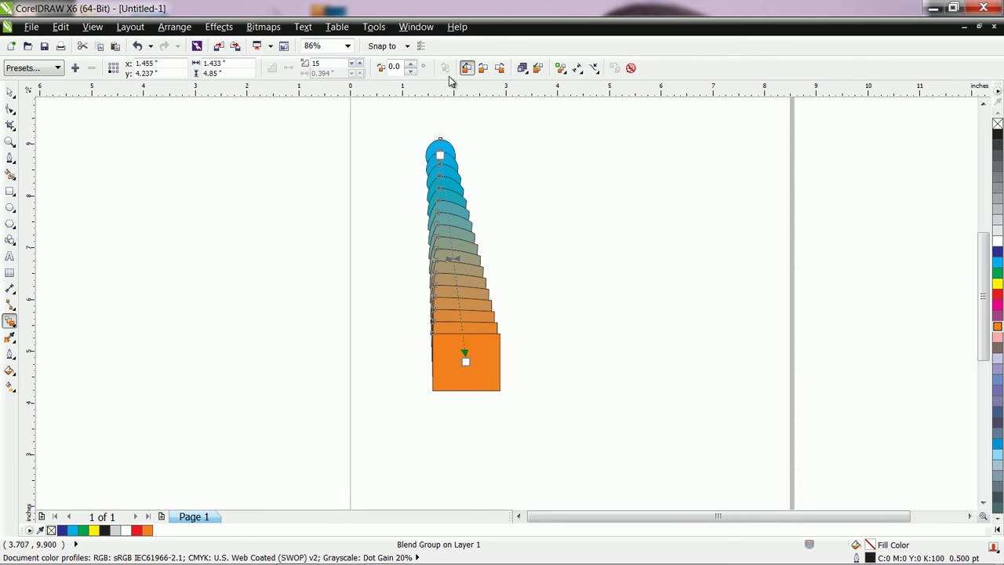
Try the clockwise colour progression on the blend and switch it to counterclockwise.
click(482, 69)
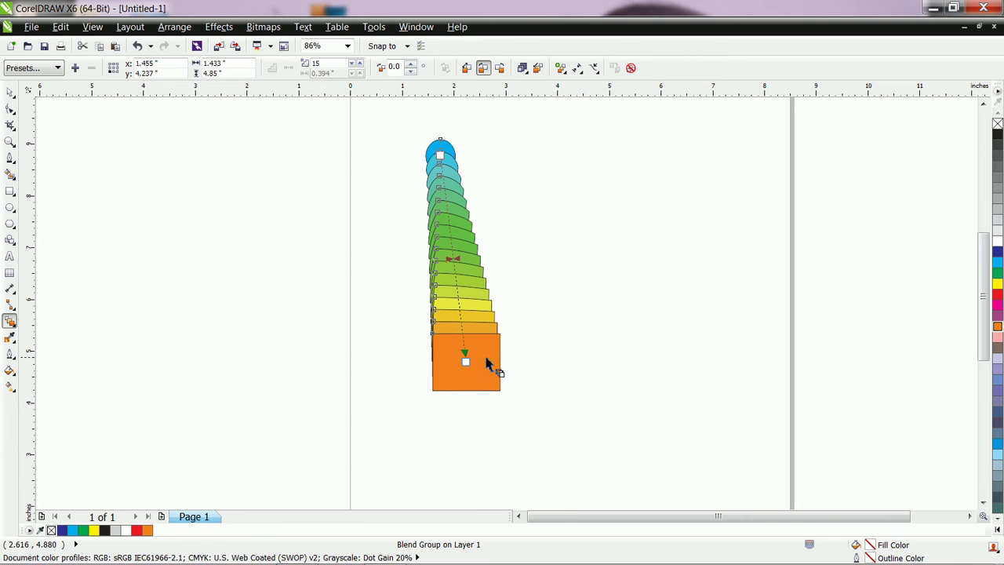
click(500, 69)
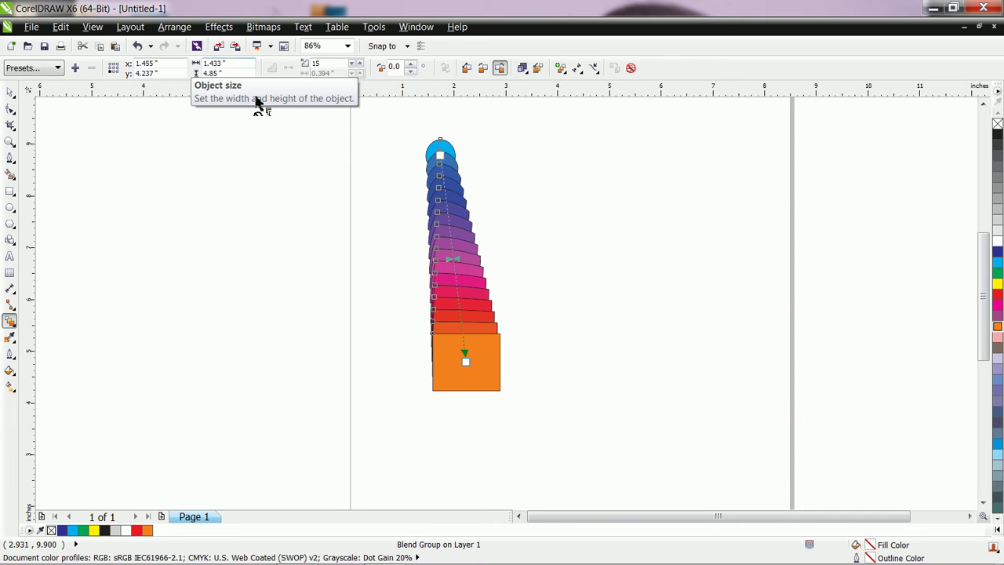
Split the blend at a purple middle shape and move that shape sideways to bend the blend.
click(562, 69)
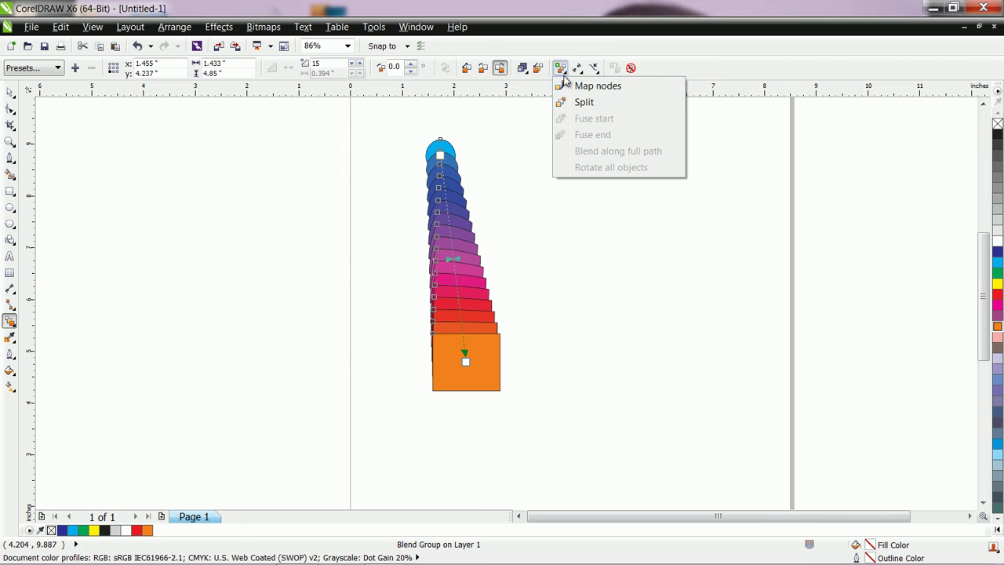
click(585, 97)
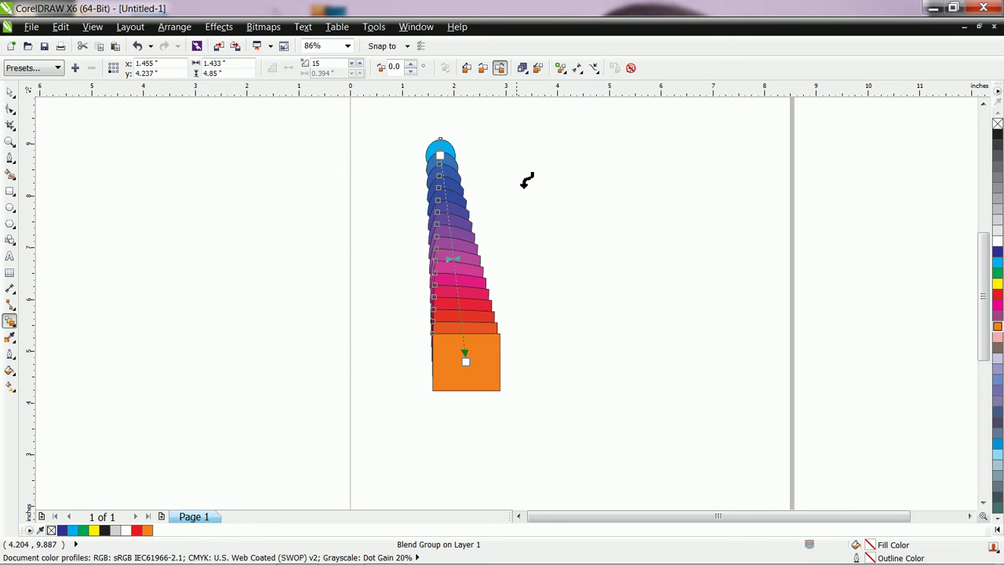
click(474, 243)
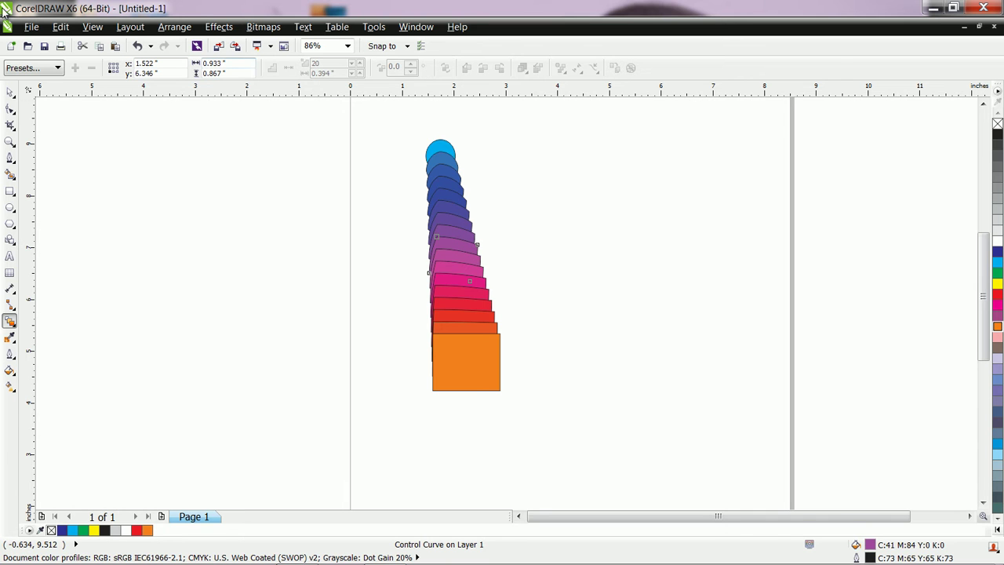
click(11, 92)
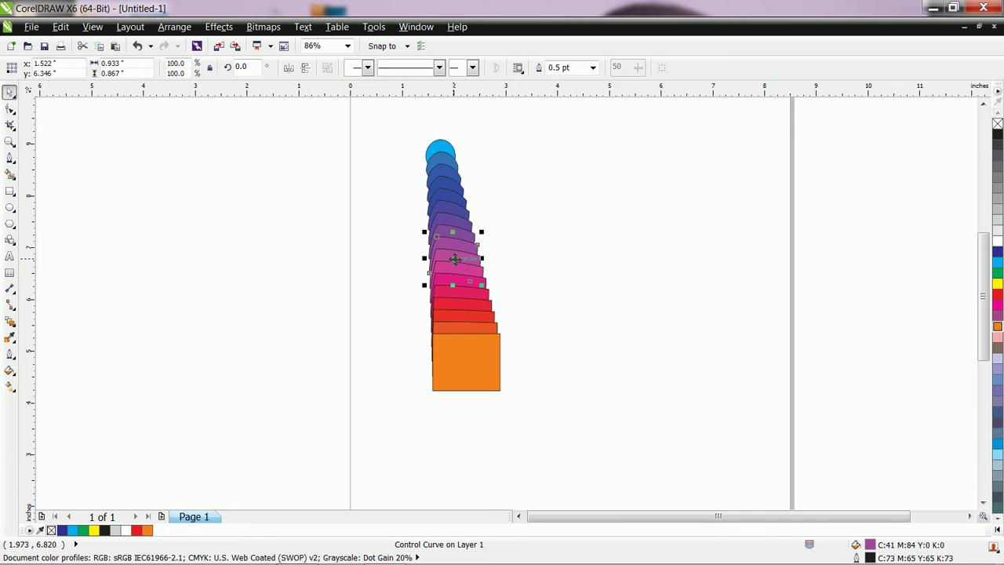
drag(455, 259, 510, 248)
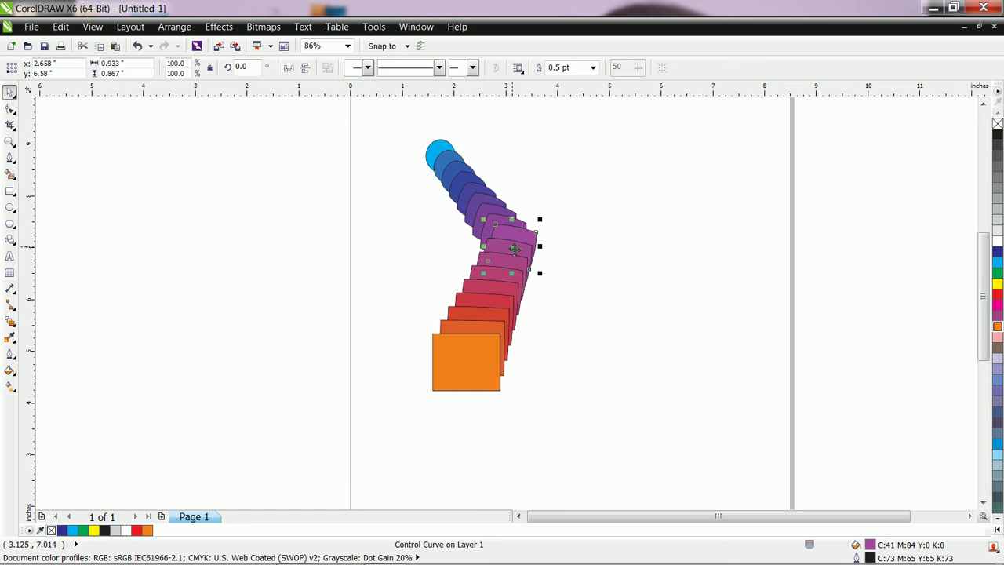
Undo the moves of the middle shape and the split of the blend.
key(ctrl+z)
key(ctrl+z)
key(ctrl+z)
key(ctrl+z)
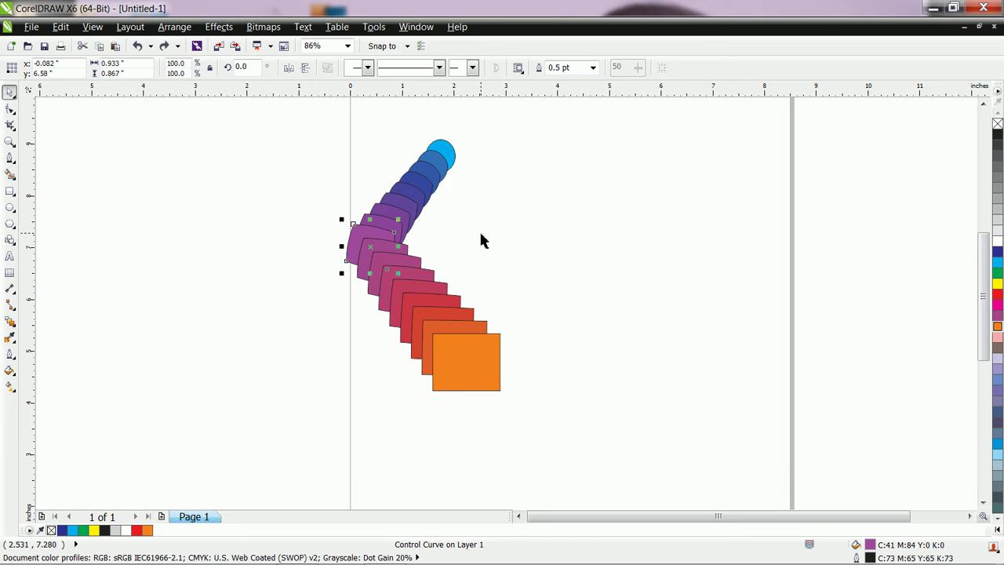
key(ctrl+z)
key(ctrl+z)
key(ctrl+z)
key(ctrl+z)
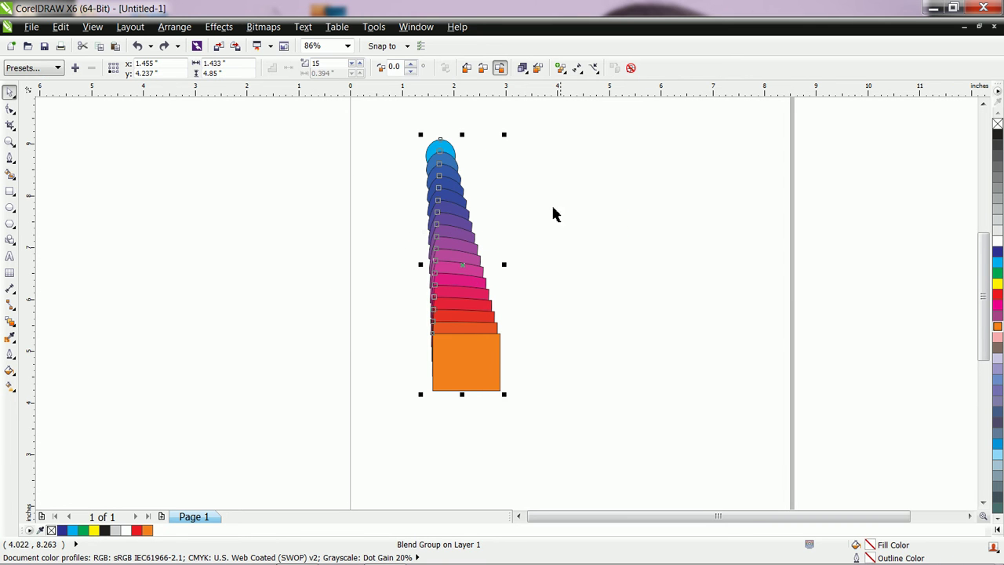
click(563, 71)
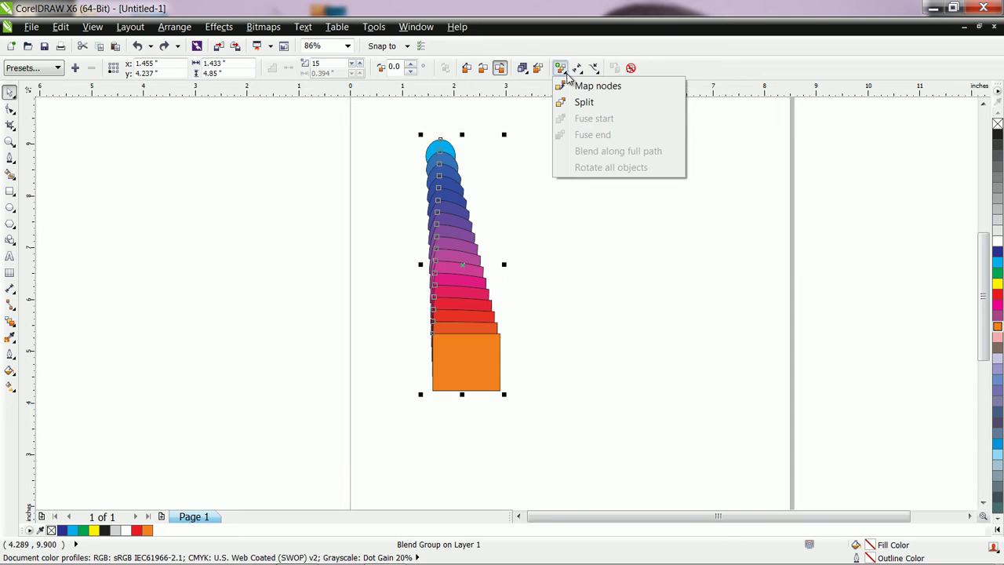
click(579, 73)
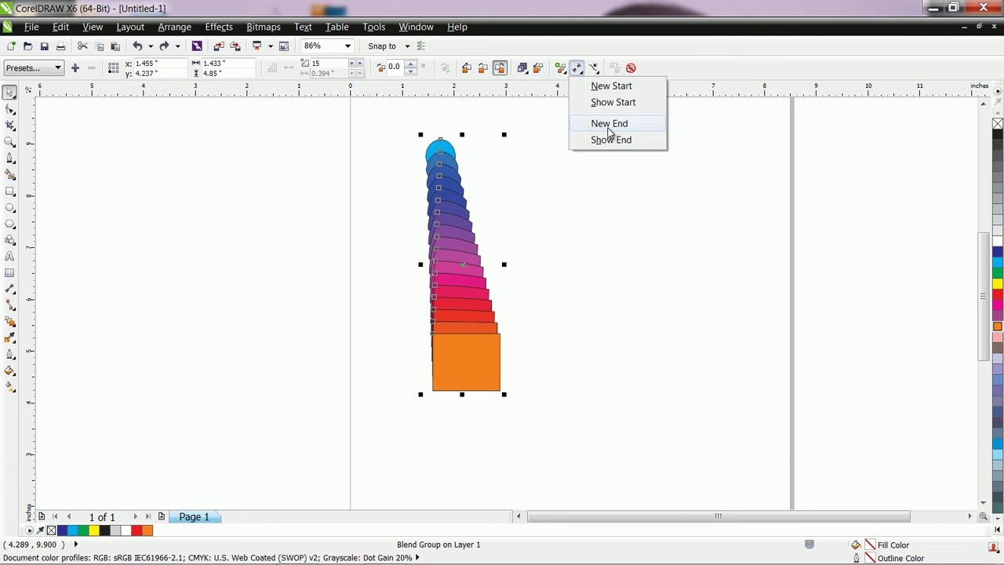
click(594, 69)
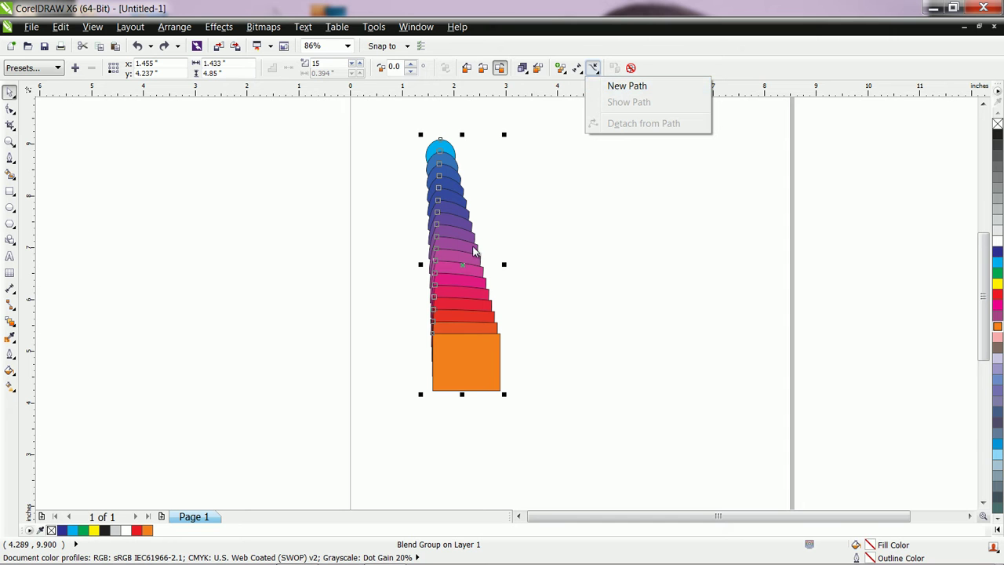
click(554, 212)
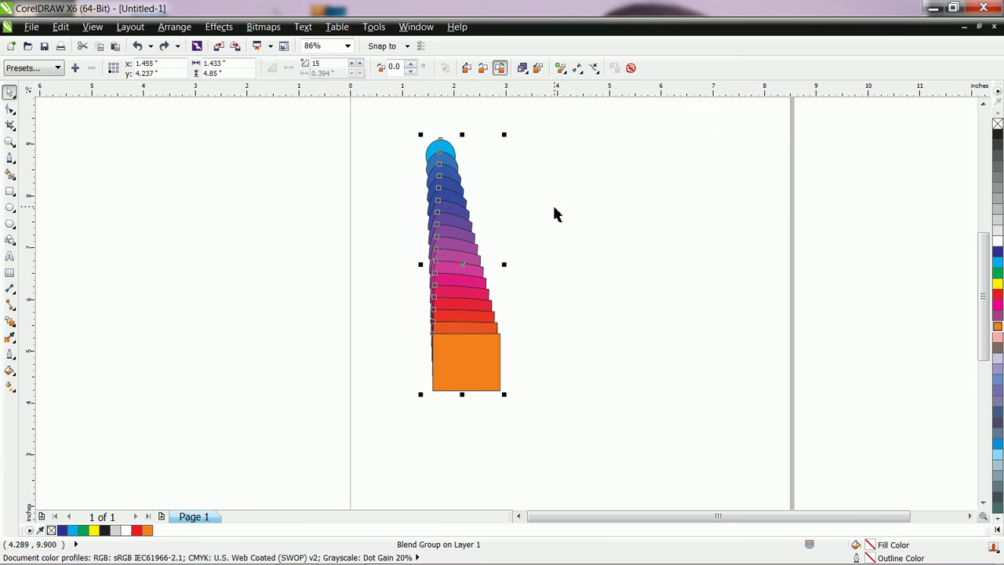
Try rotating the intermediate shapes by raising the blend direction angle, and reset the angle to 0.
click(411, 64)
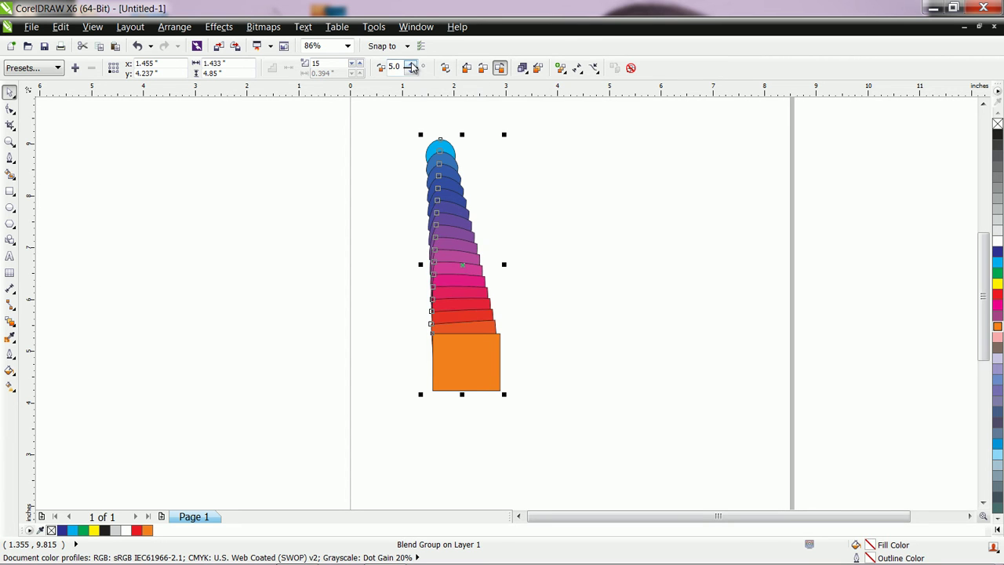
drag(411, 66, 414, 68)
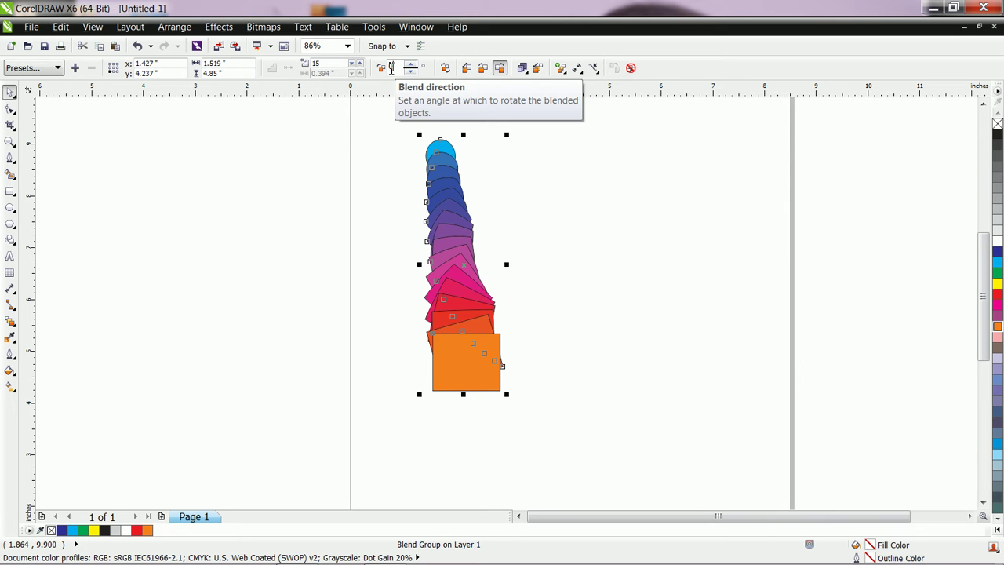
key(Return)
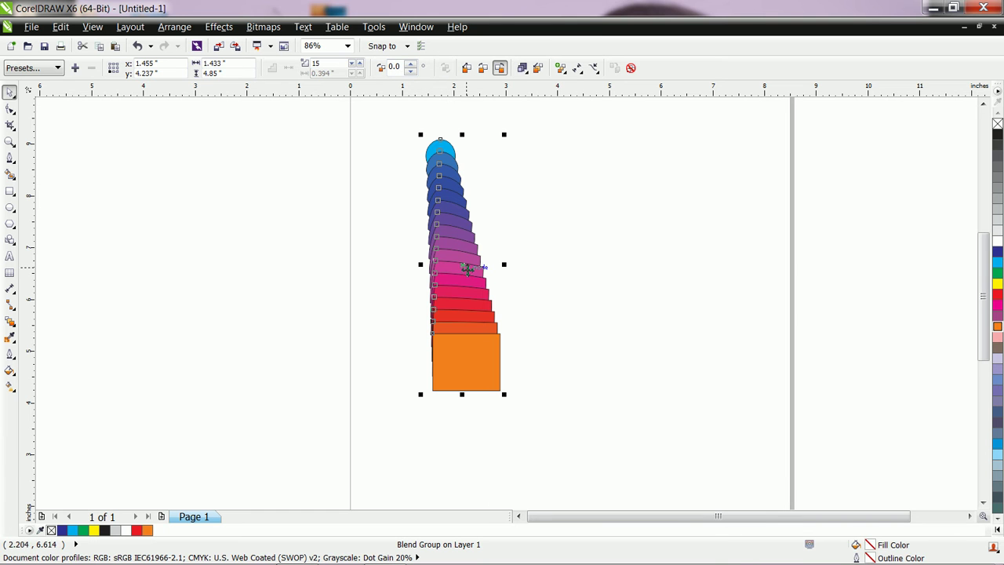
Move the blend off the page's left side and draw a cyan five-pointed star about 0.9 by 0.82 inches near the page's upper left.
drag(464, 270, 208, 261)
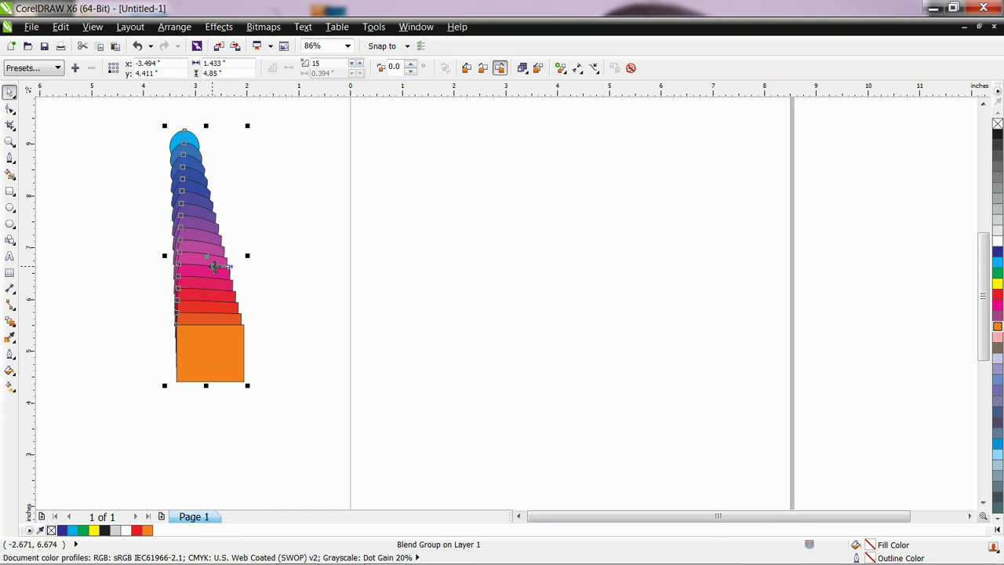
click(14, 230)
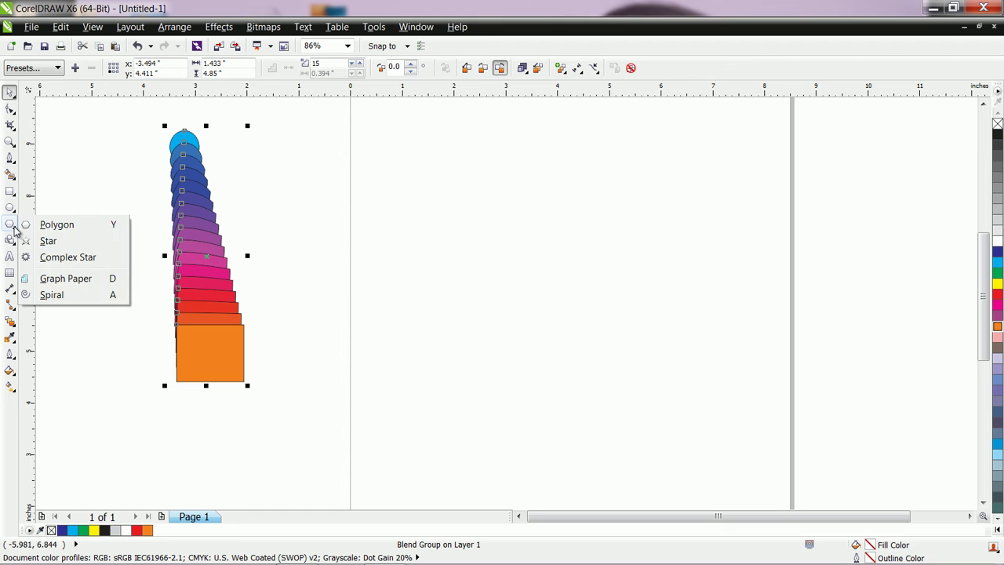
click(41, 240)
drag(399, 152, 452, 199)
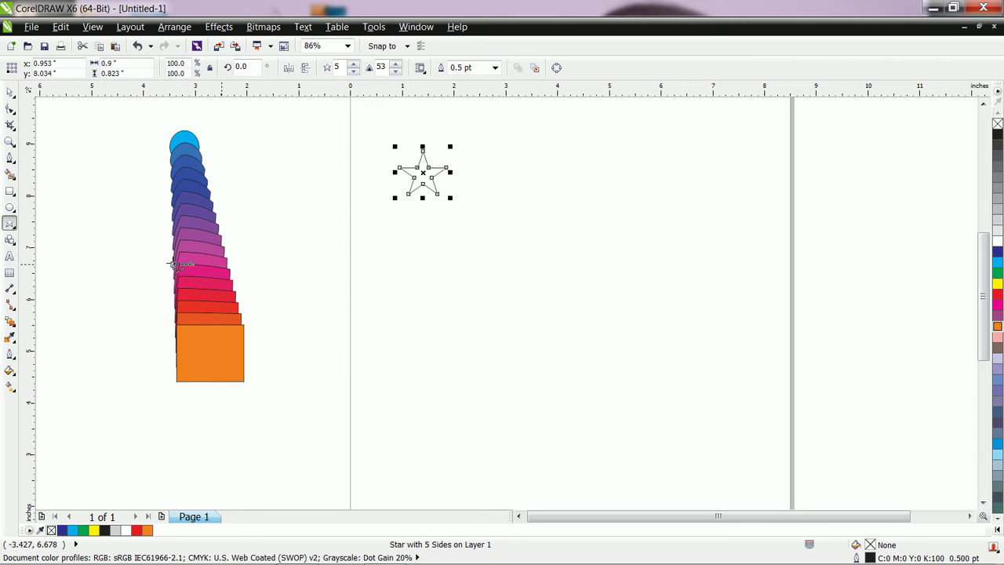
click(998, 263)
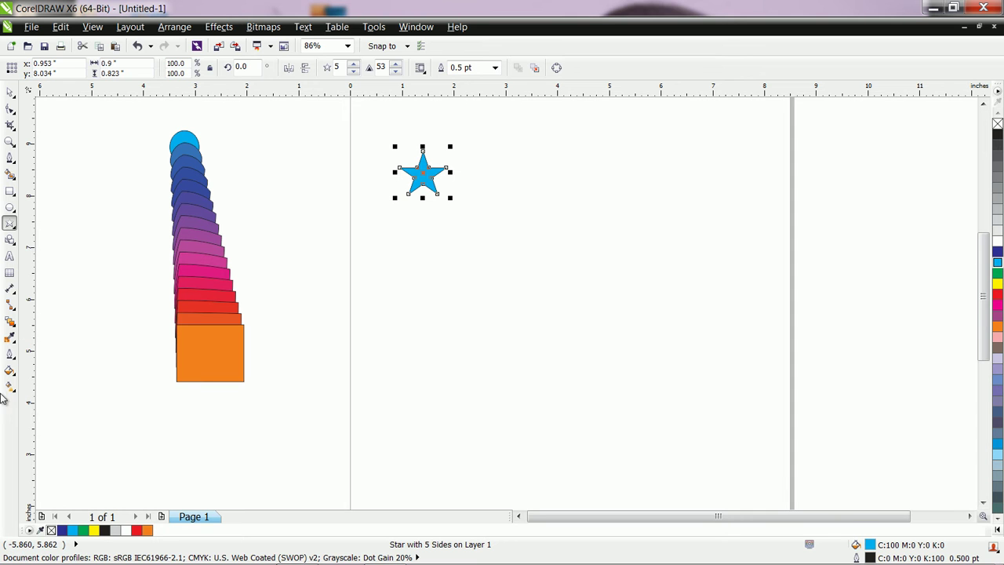
Draw a five-sided polygon about 0.95 by 0.88 inches below the star and fill it with yellow.
click(11, 225)
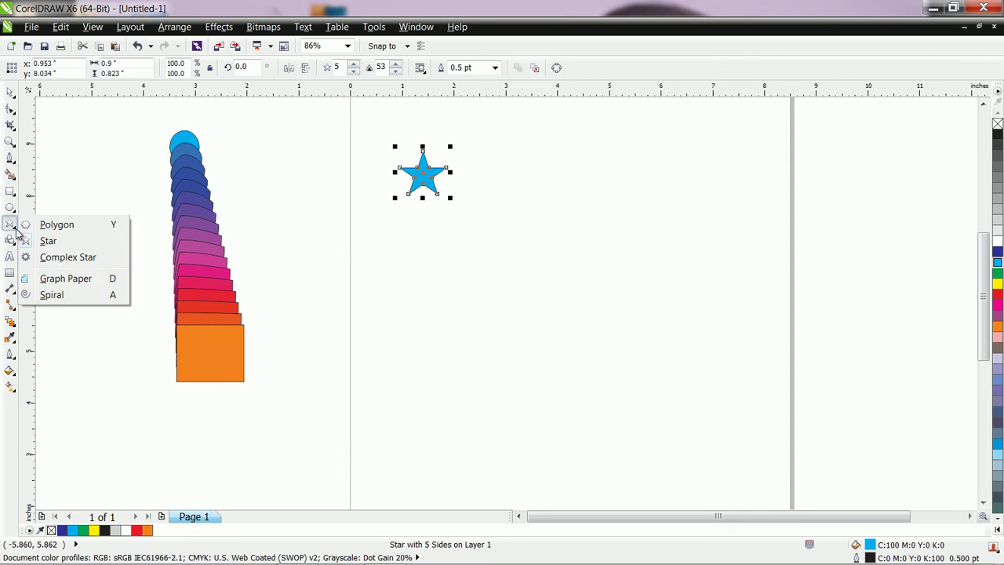
click(47, 226)
drag(421, 330, 474, 382)
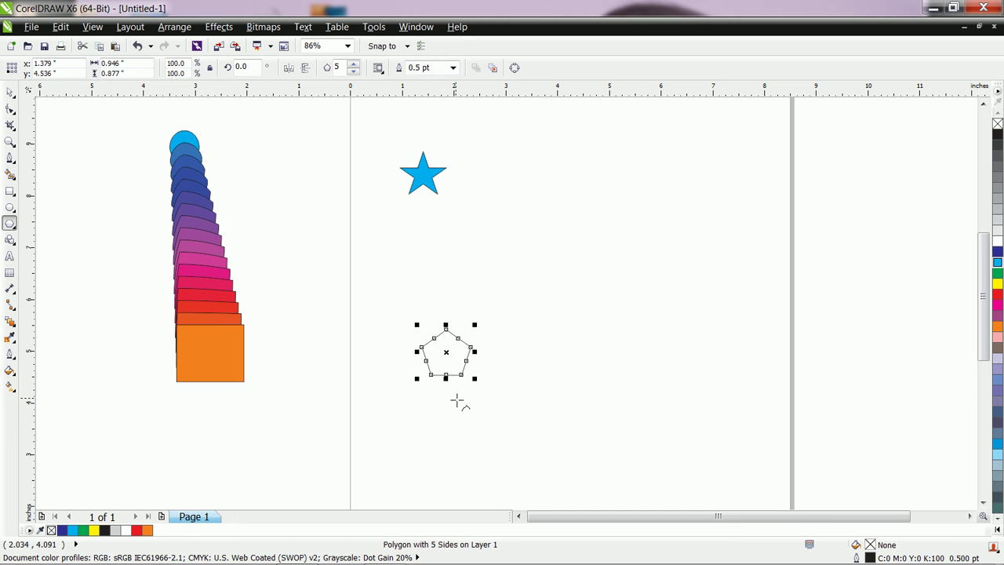
click(998, 284)
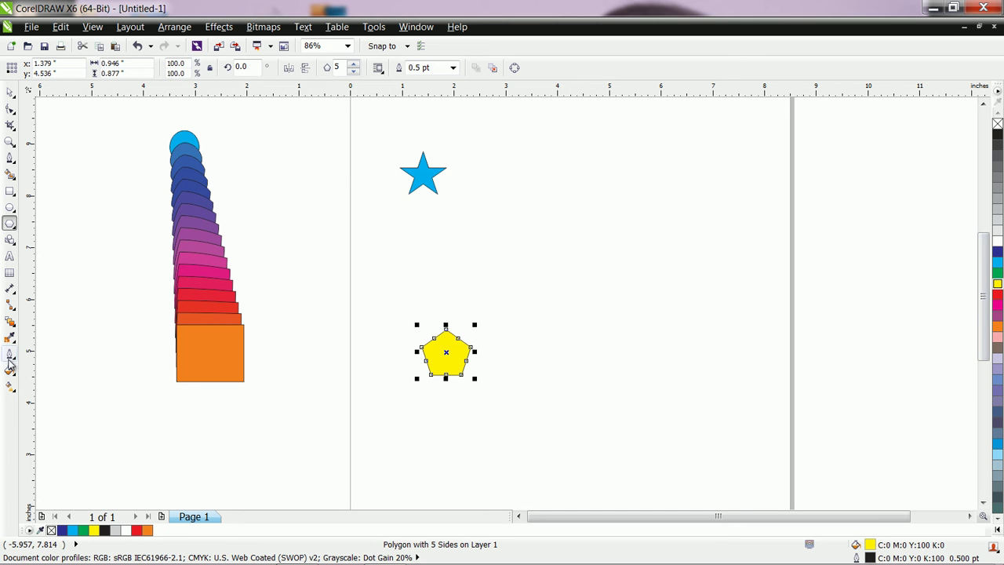
Blend the cyan star into the yellow pentagon and set the number of blend steps to 9.
click(10, 321)
drag(428, 182, 453, 350)
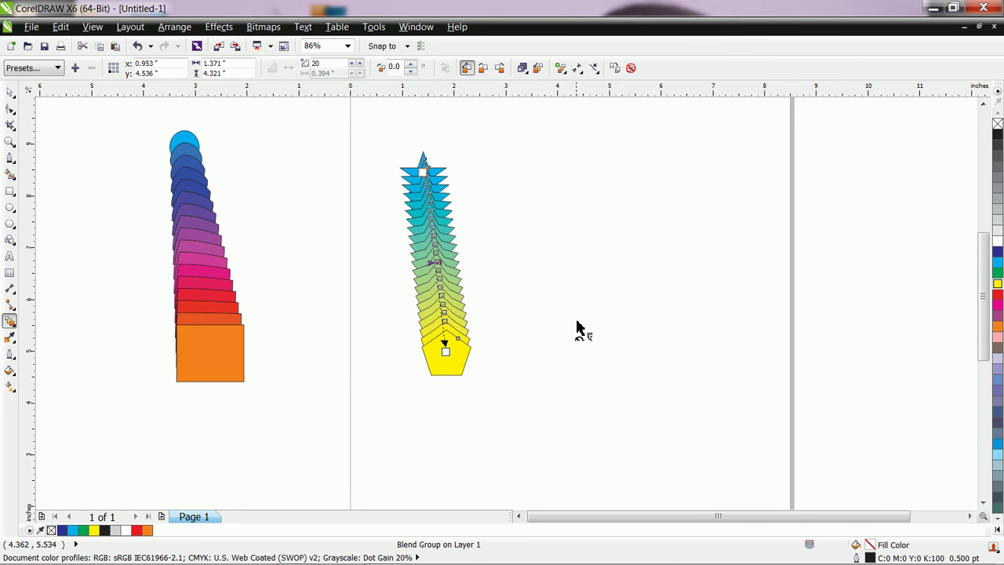
click(352, 64)
click(352, 65)
click(353, 64)
click(352, 65)
click(353, 64)
click(352, 64)
click(352, 65)
click(352, 64)
click(352, 64)
click(353, 65)
click(353, 64)
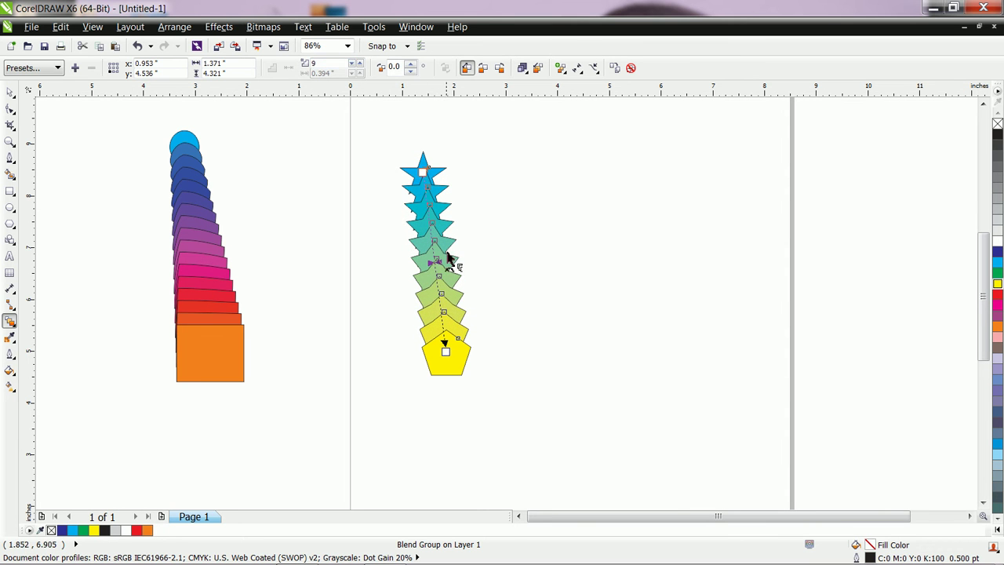
click(10, 143)
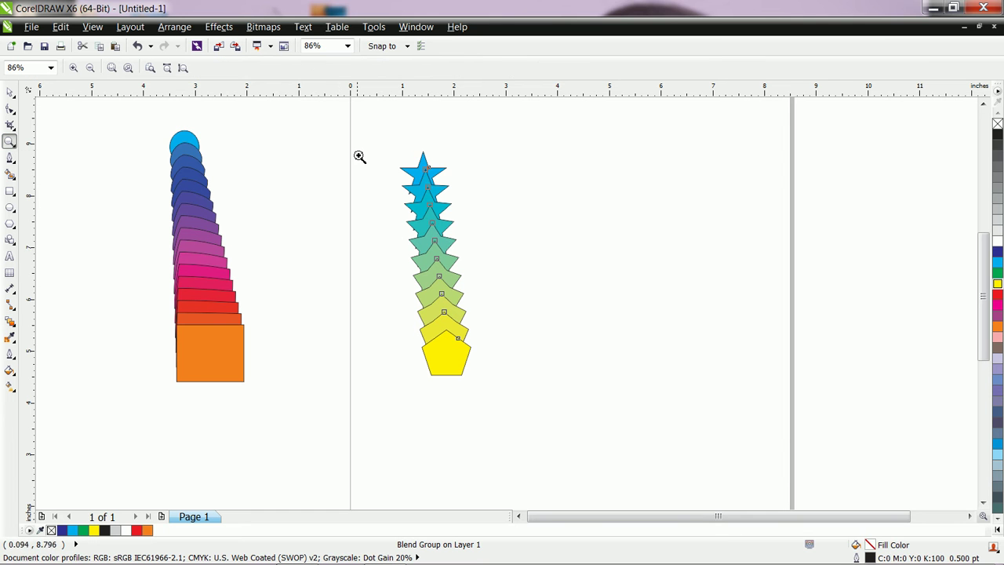
Change the star-to-pentagon blend to a counterclockwise colour progression.
drag(386, 149, 556, 396)
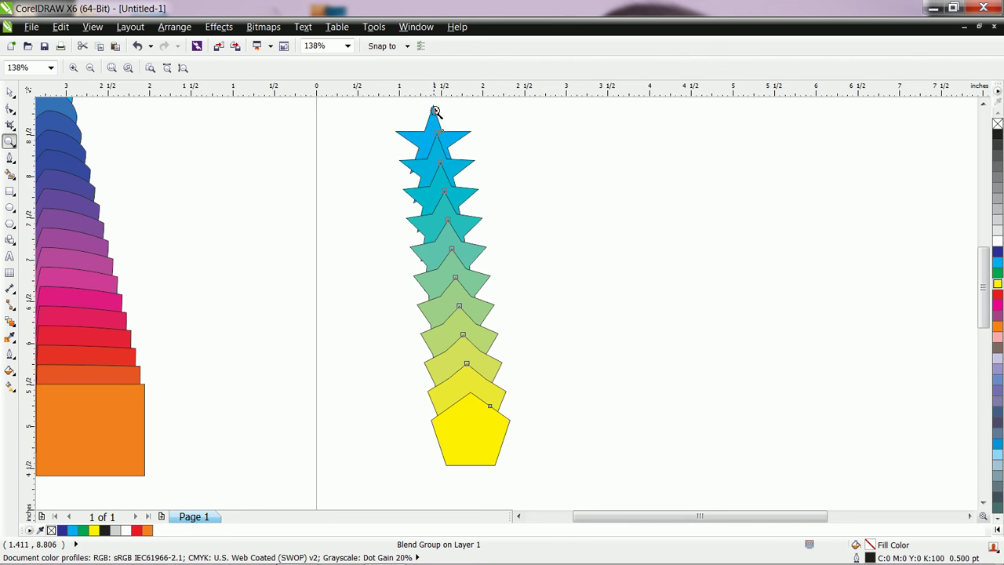
click(9, 92)
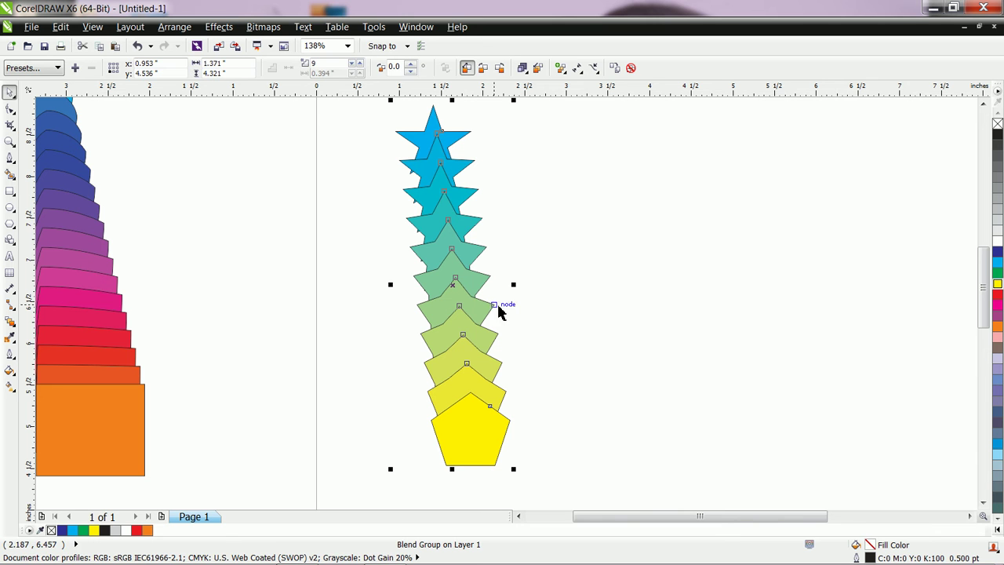
click(484, 69)
click(500, 68)
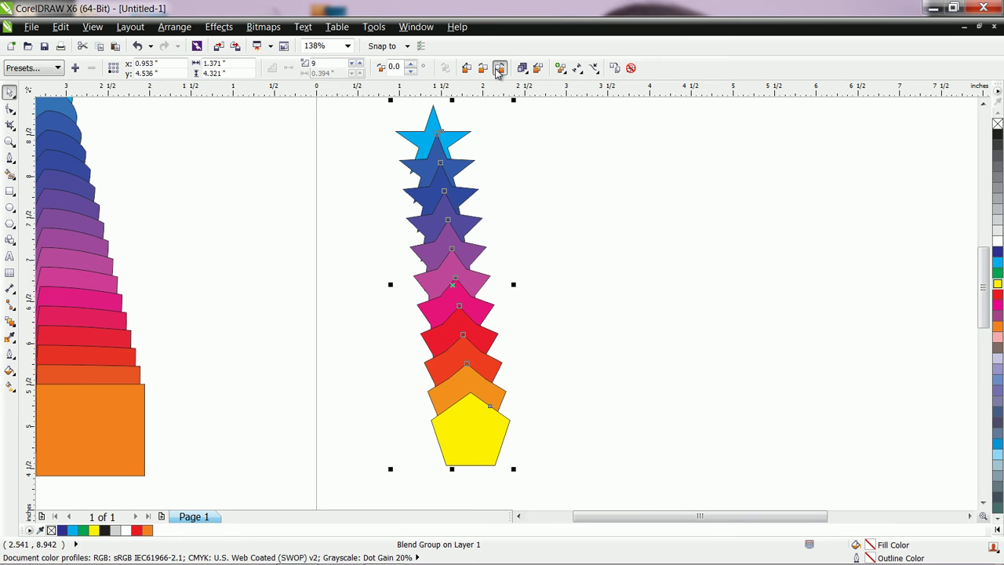
Accelerate the blend slightly towards the pentagon, keeping the object and colour acceleration linked.
click(522, 67)
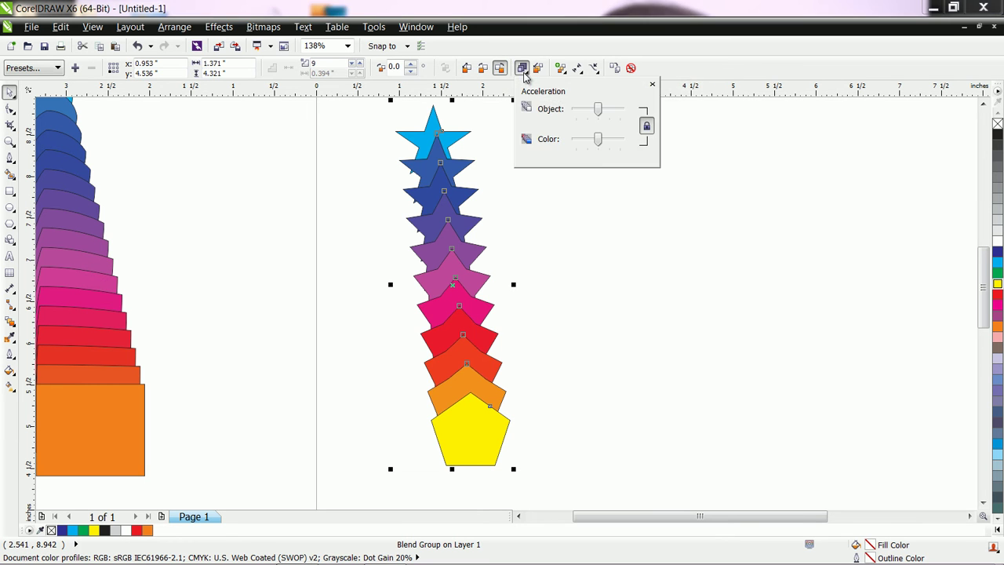
drag(601, 112, 610, 118)
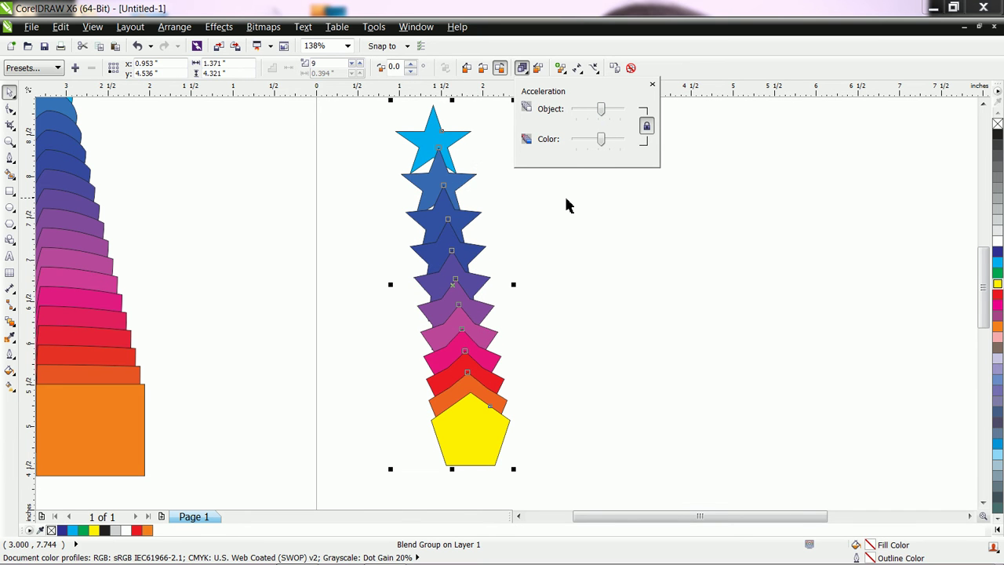
click(11, 93)
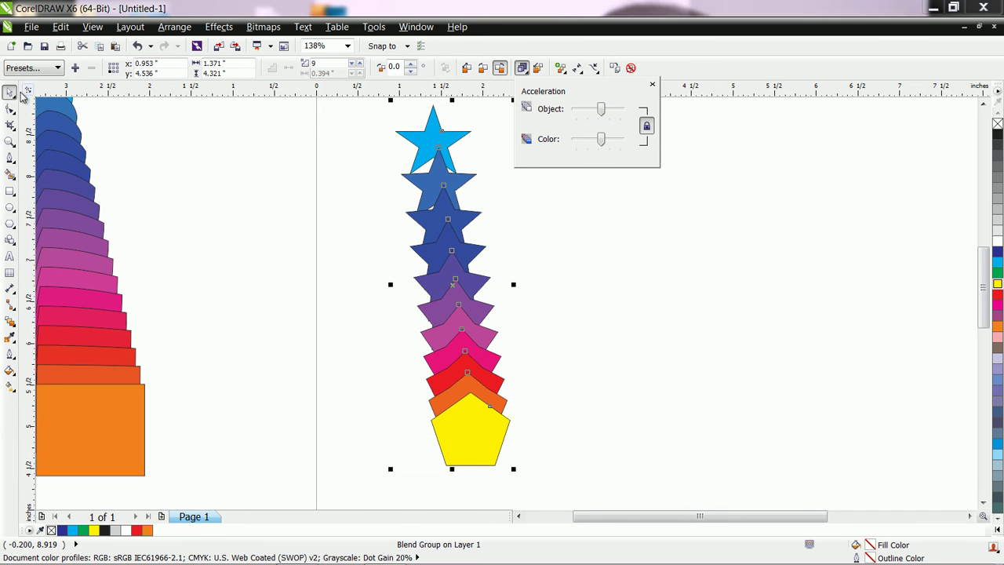
Draw a circle about 0.36 inches in diameter to the right of the star.
click(10, 142)
scroll(288, 232, down, 1)
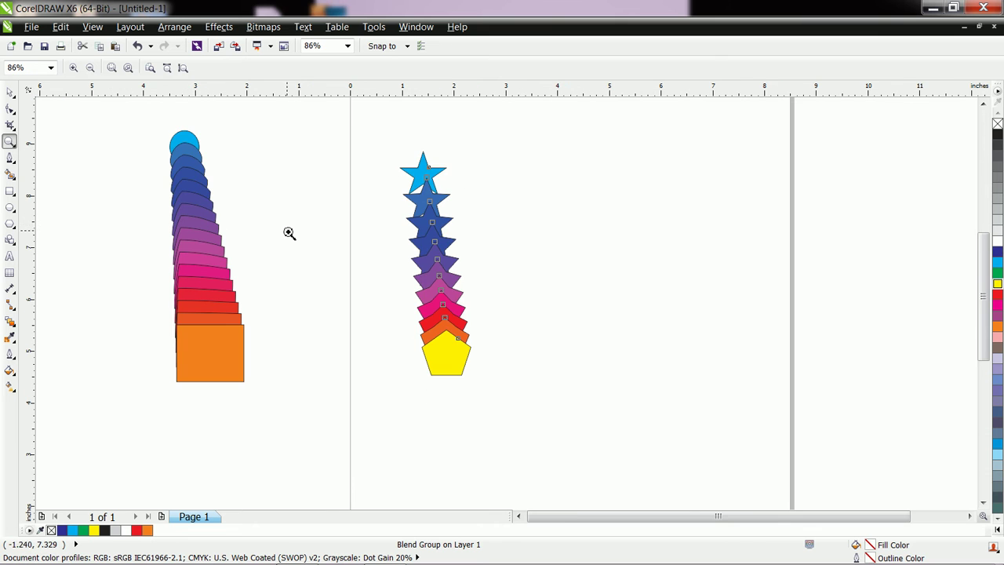
click(10, 93)
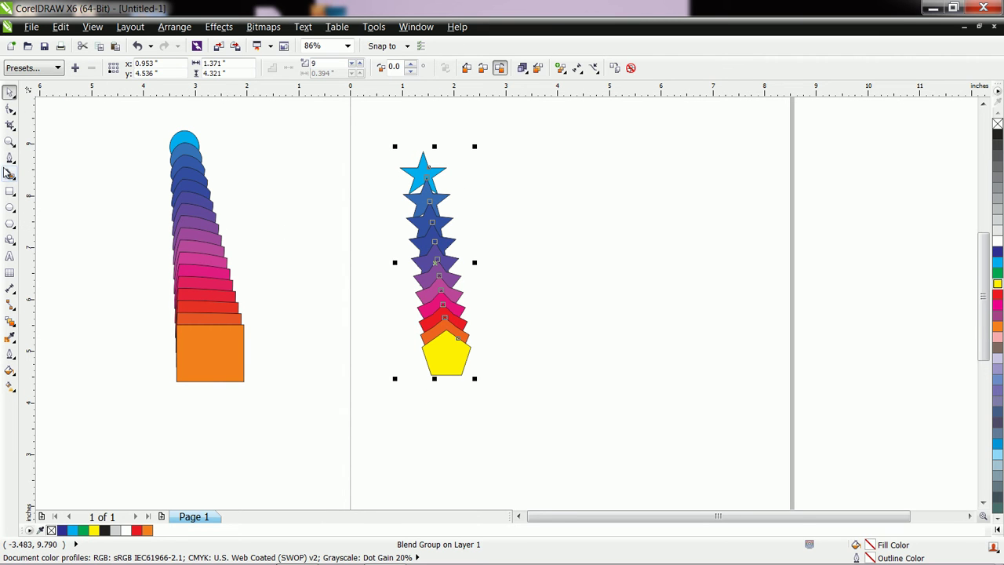
click(9, 208)
drag(533, 166, 551, 185)
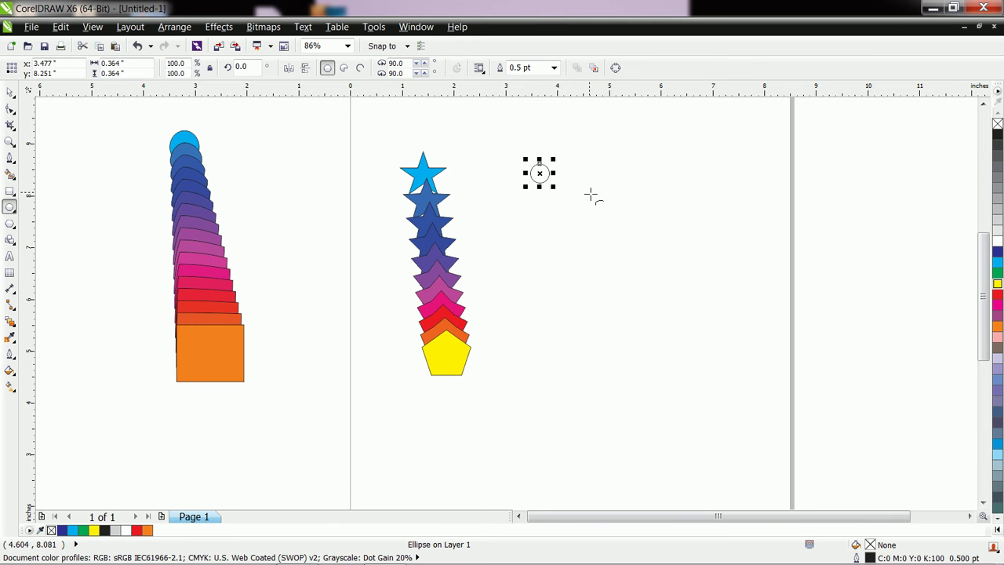
Apply an interactive fountain fill to the circle and change its type to Radial.
click(9, 387)
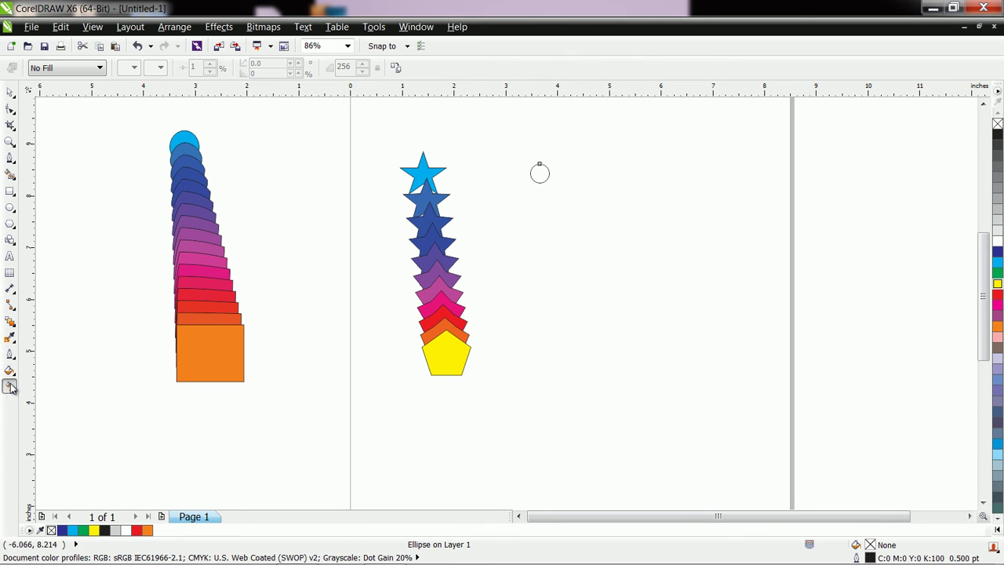
drag(540, 172, 607, 216)
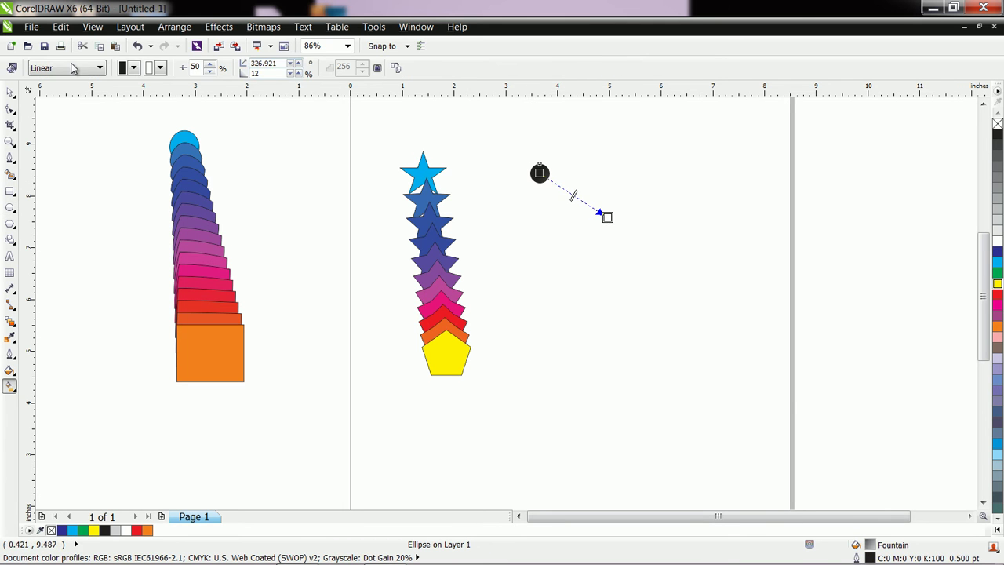
click(101, 70)
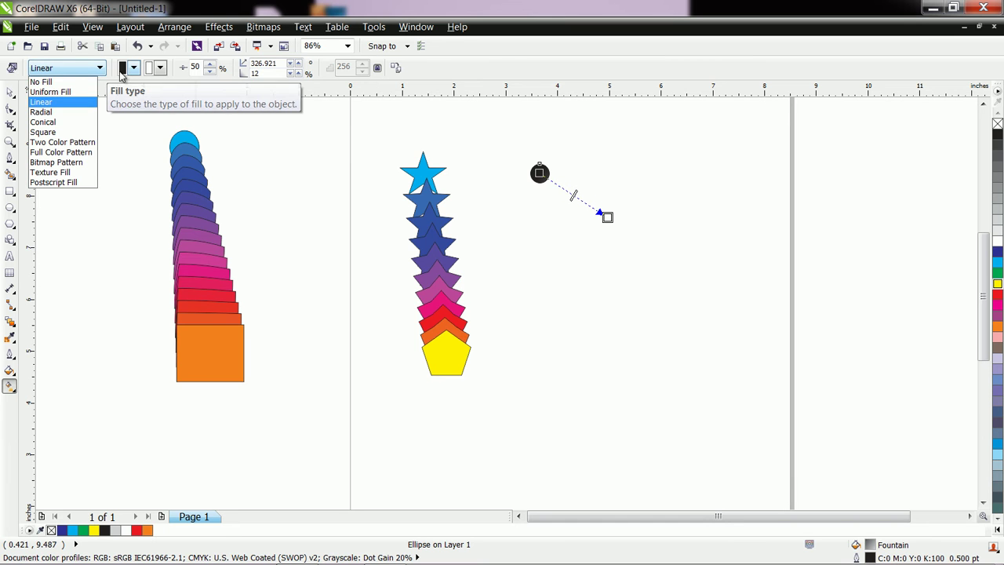
click(85, 112)
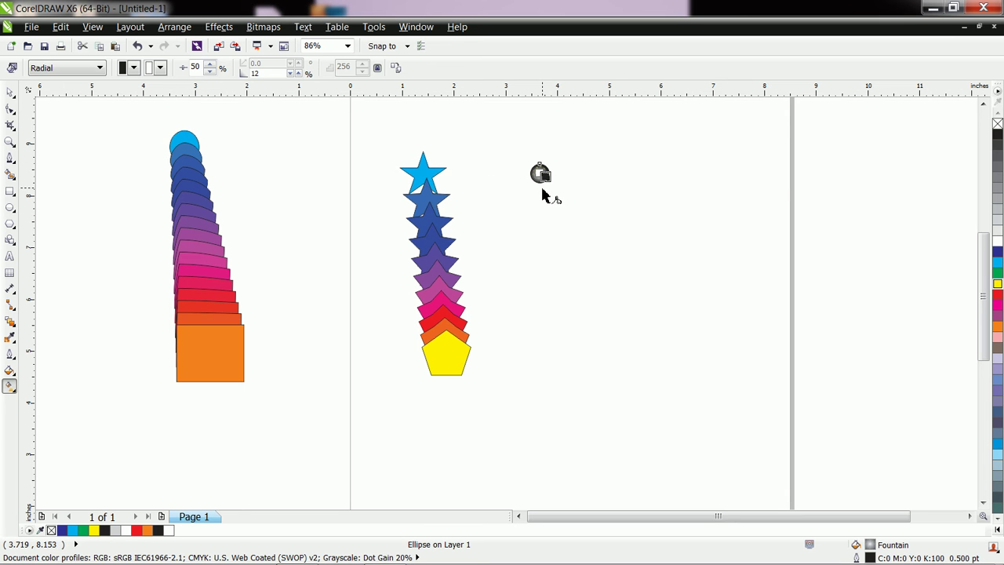
Shift the radial fill's white highlight towards the circle's upper left and shorten the gradient so it falls off faster.
key(z)
click(542, 174)
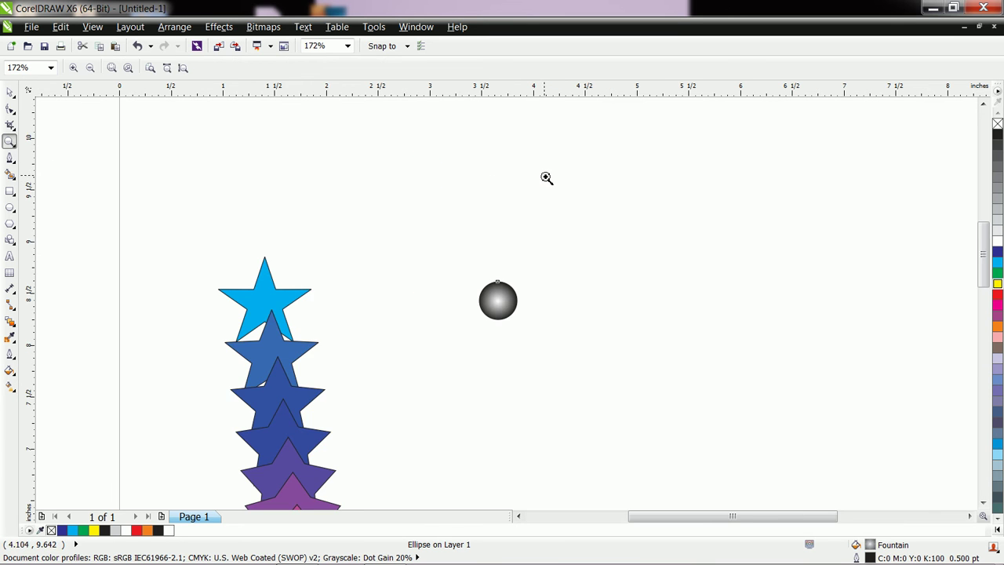
click(508, 317)
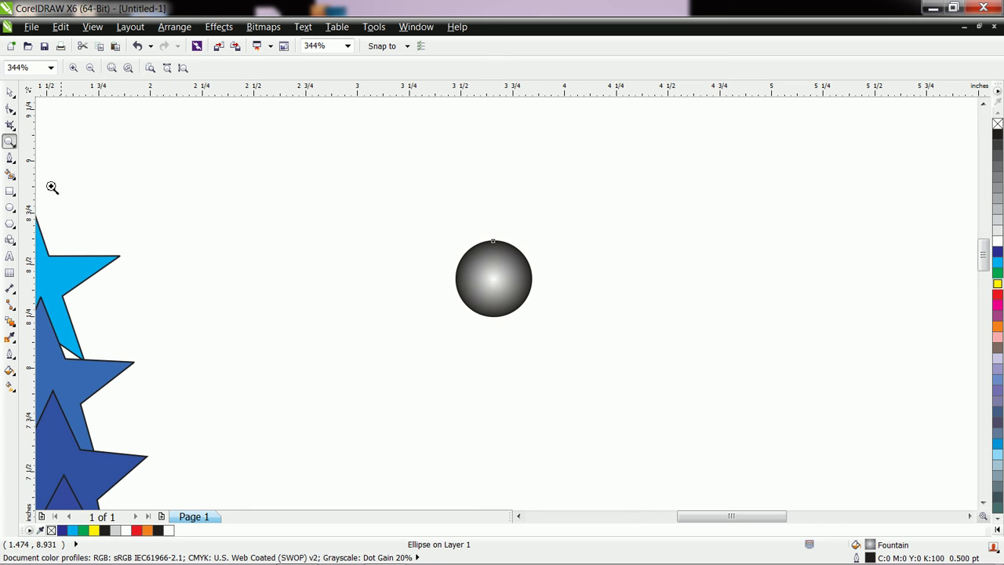
click(9, 388)
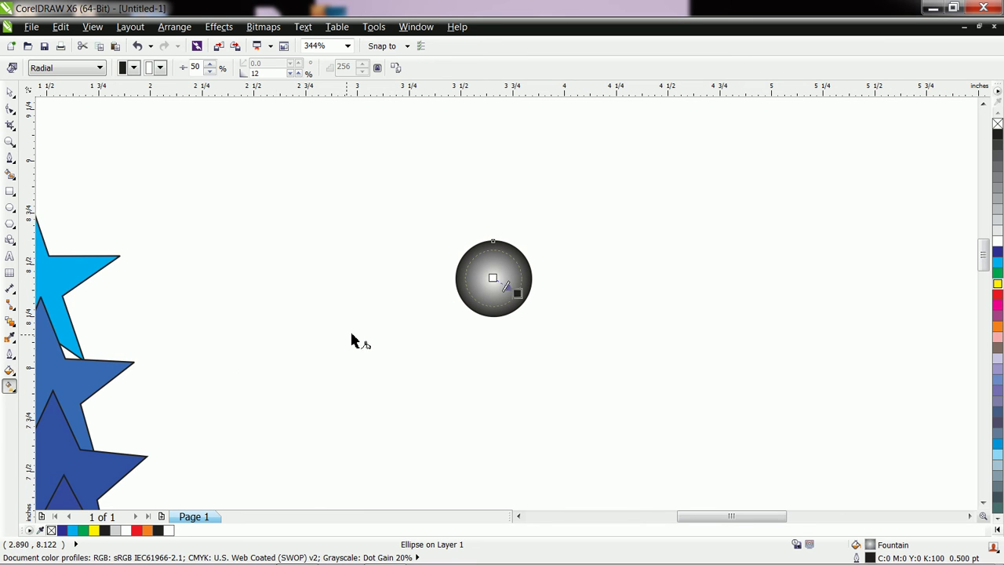
drag(488, 273, 483, 265)
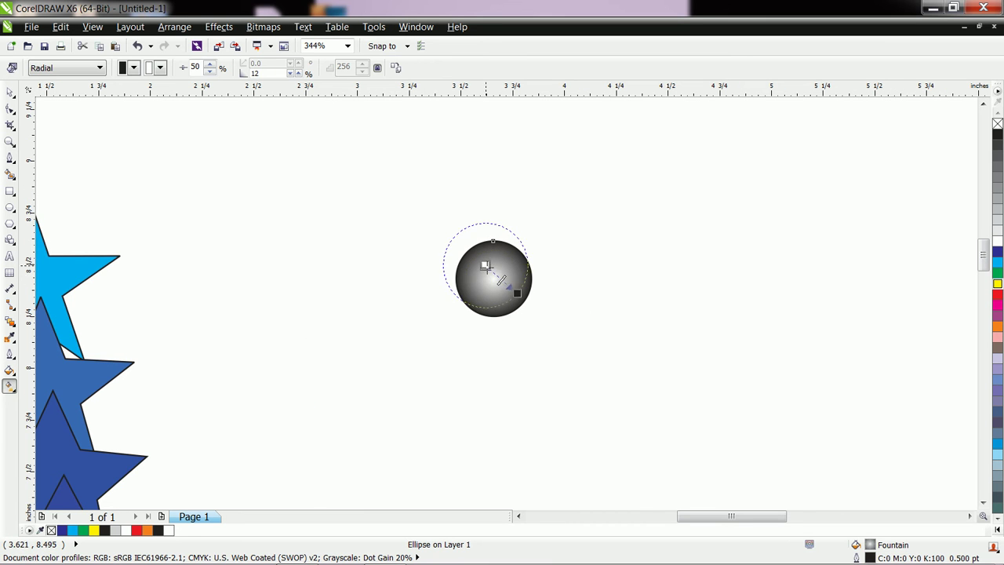
drag(518, 294, 500, 278)
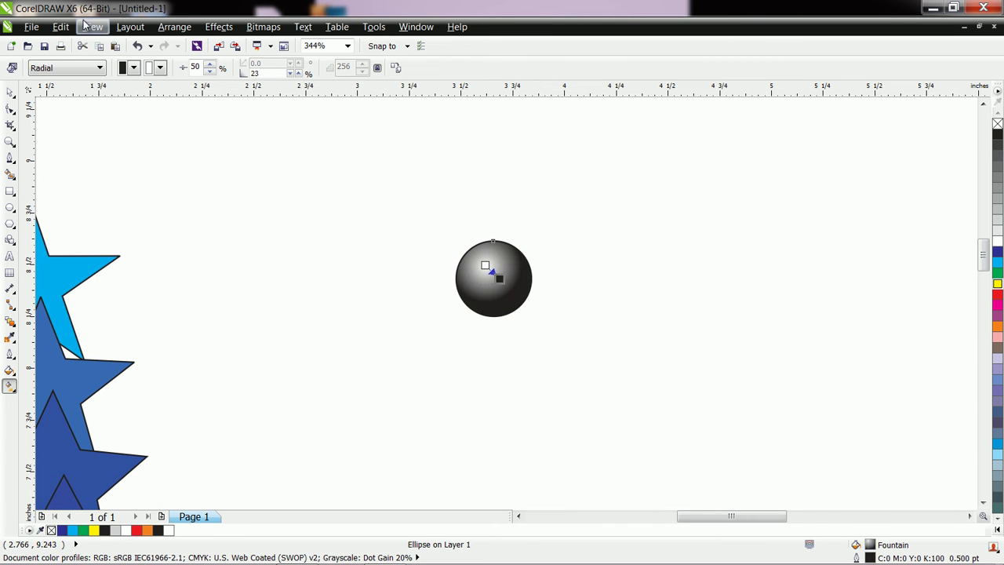
Set the gradient's outer colour to red and remove the circle's outline.
click(134, 67)
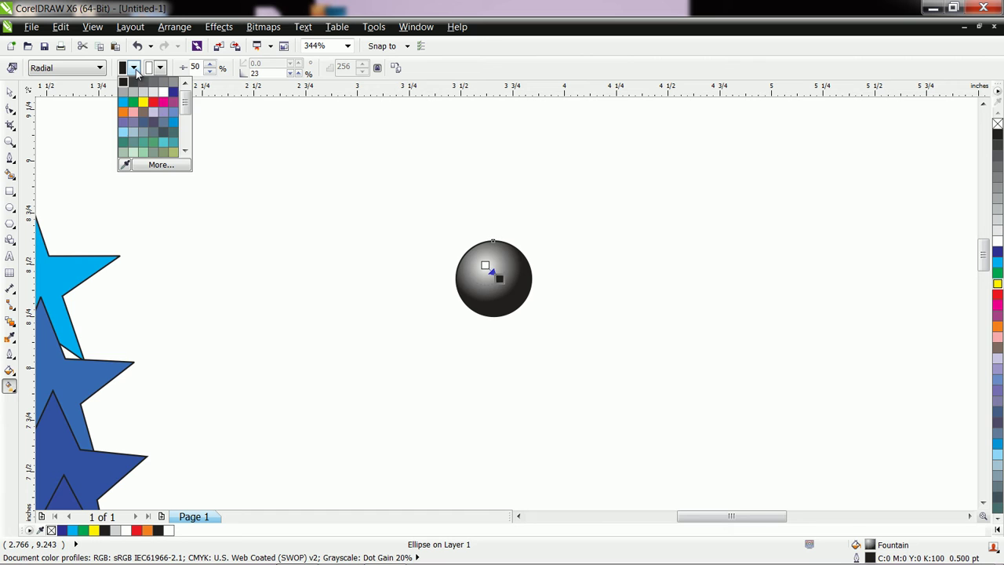
click(162, 103)
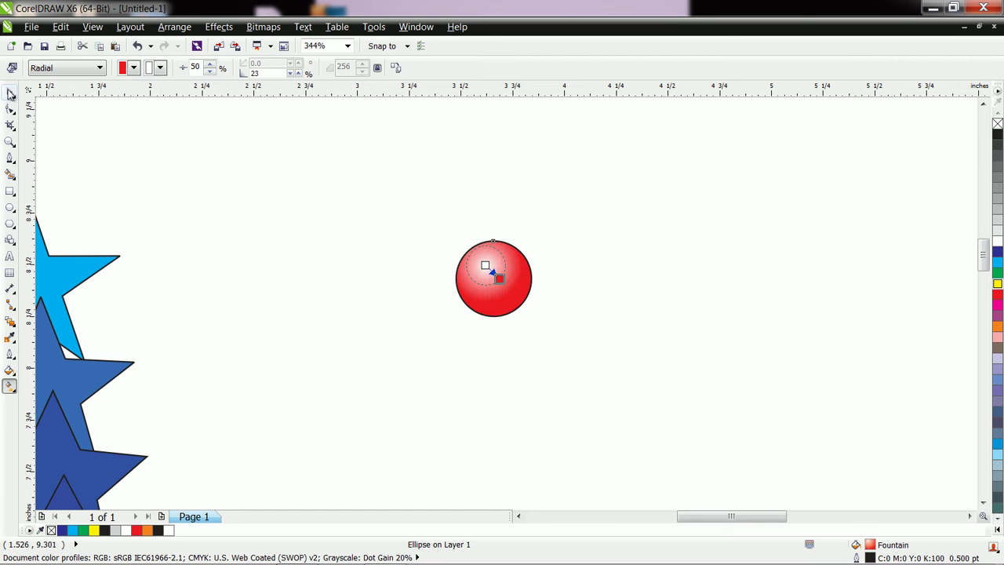
key(space)
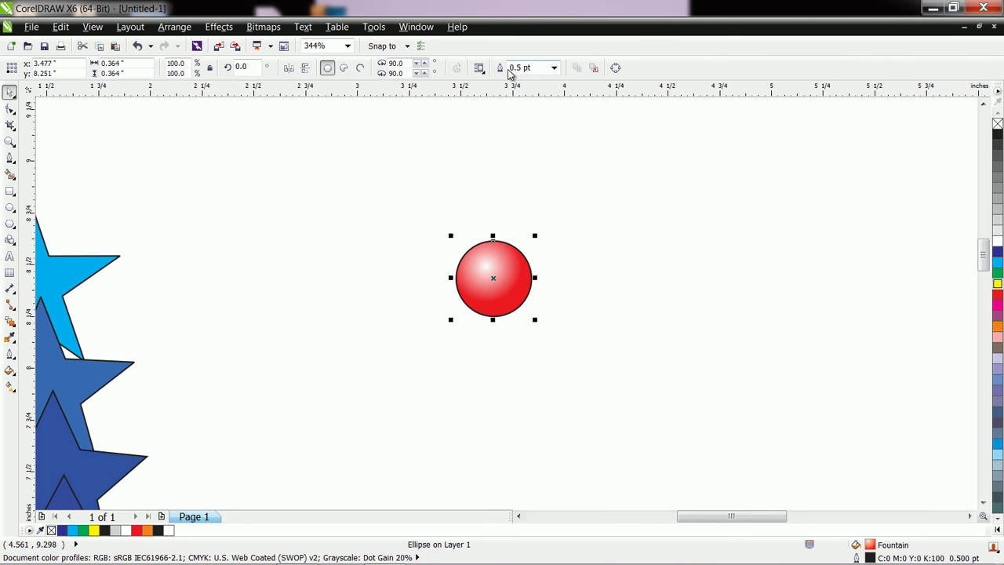
click(553, 68)
click(541, 78)
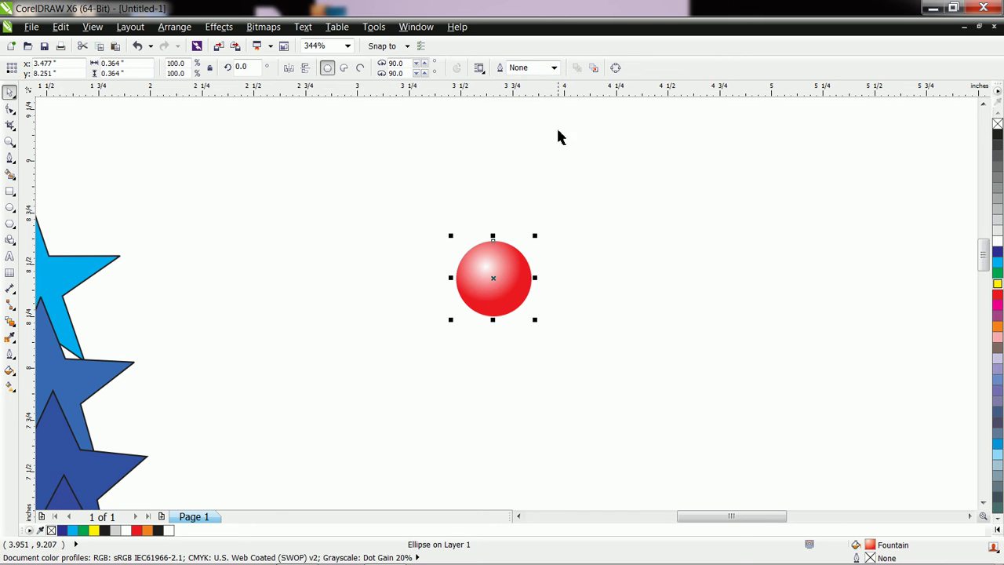
Copy the red sphere about 2.1 inches lower and slightly to the right, and blend the two spheres with 20 steps.
key(z)
right_click(514, 298)
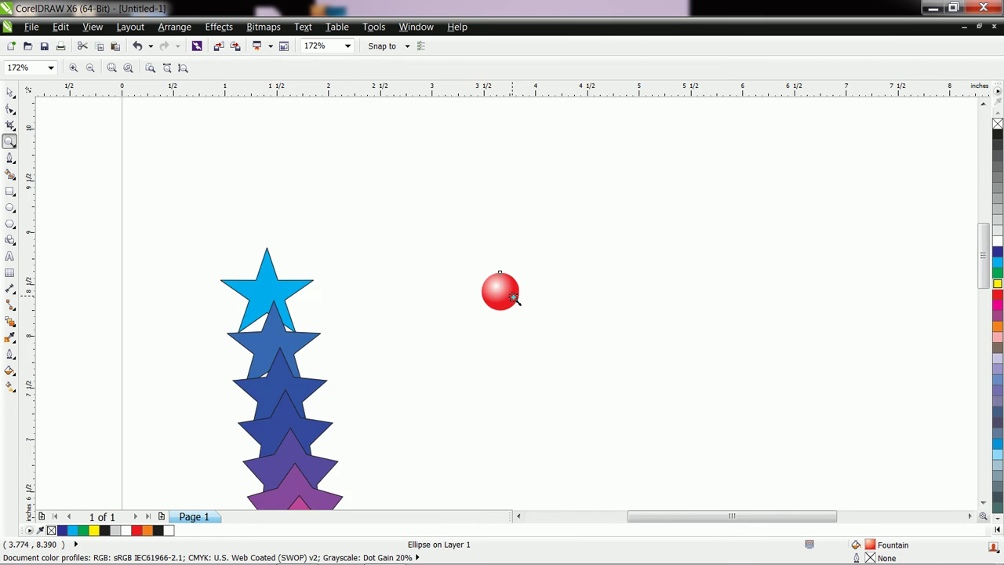
right_click(513, 298)
key(space)
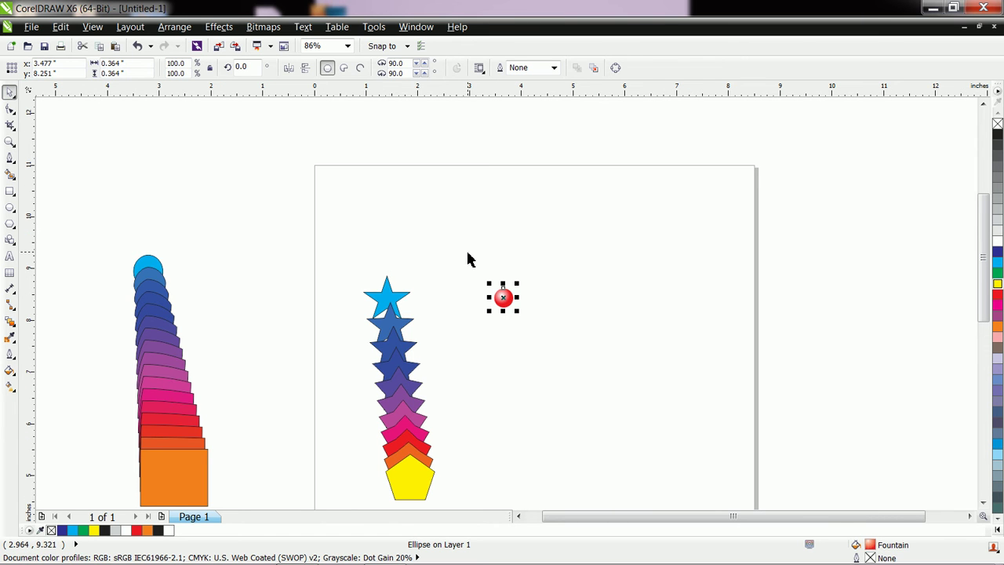
drag(503, 297, 528, 409)
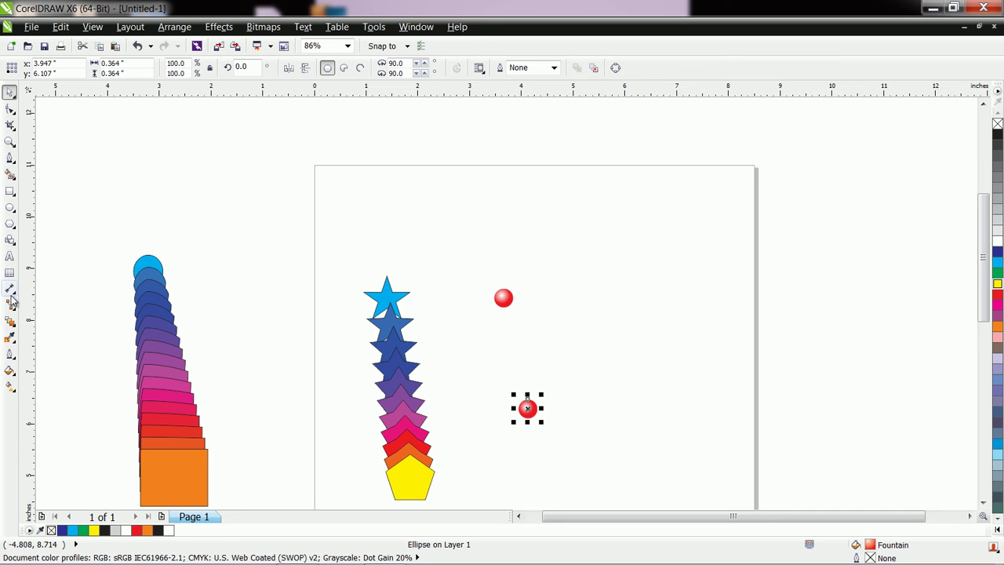
click(10, 321)
drag(506, 315, 532, 411)
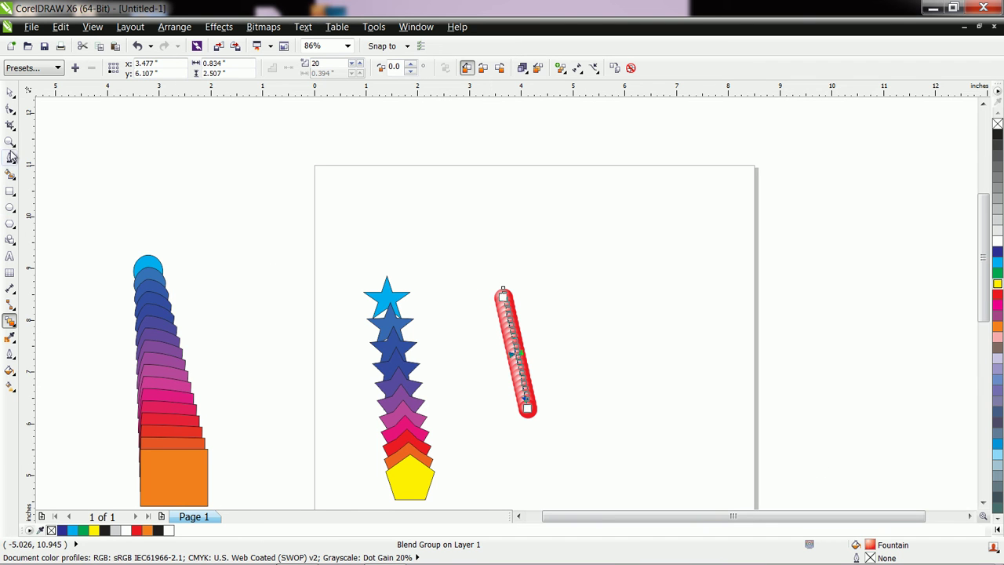
Draw a freehand U-shaped curve about 2 inches wide and 2.1 inches tall to the right of the red blend.
click(15, 215)
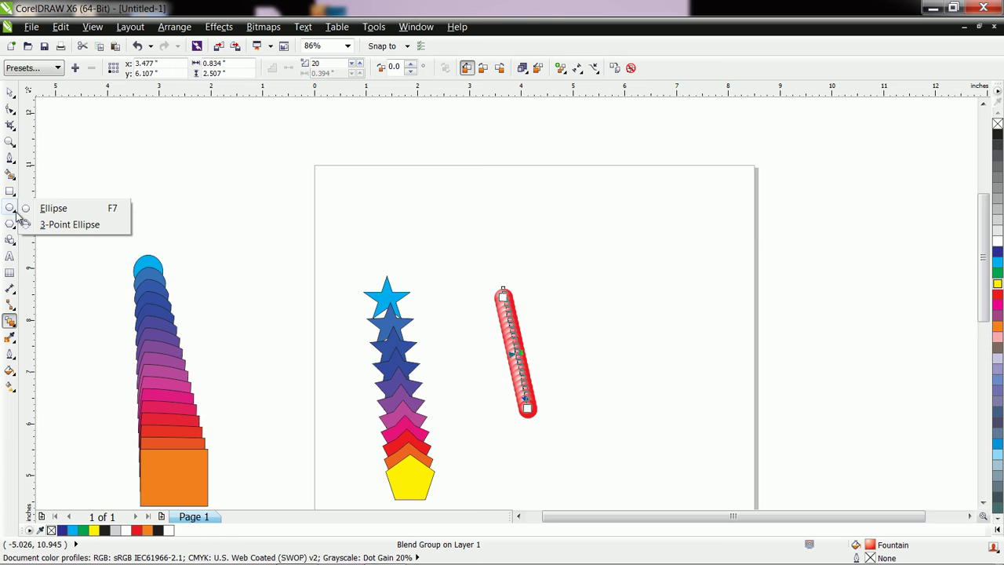
mouse_move(11, 158)
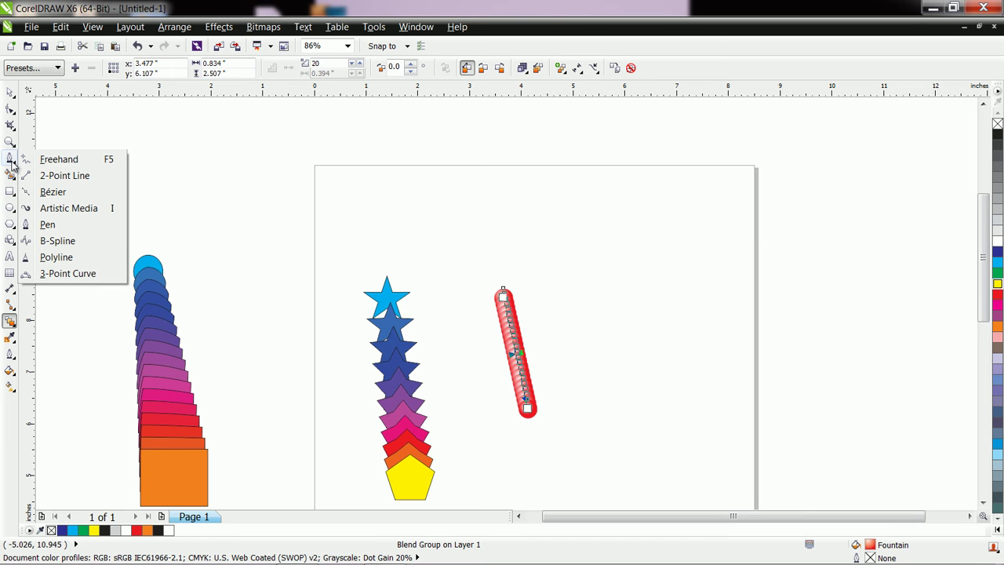
click(68, 165)
mouse_move(599, 263)
mouse_down()
mouse_move(607, 329)
mouse_move(644, 364)
mouse_move(670, 359)
mouse_move(702, 261)
mouse_move(676, 286)
mouse_move(726, 392)
mouse_up()
Delete the U curve's intermediate nodes, leaving only its two end nodes.
click(10, 110)
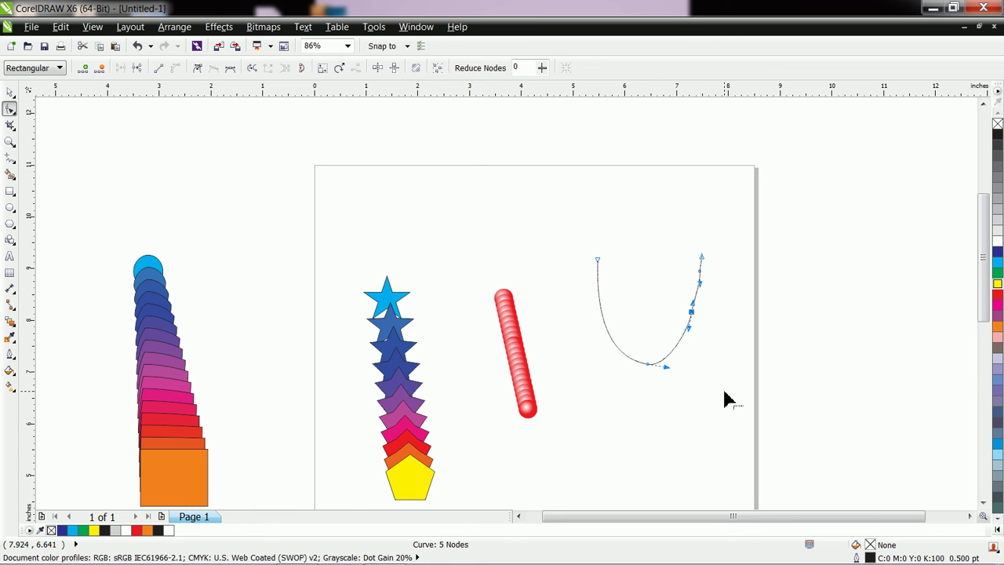
key(Delete)
click(648, 365)
key(Delete)
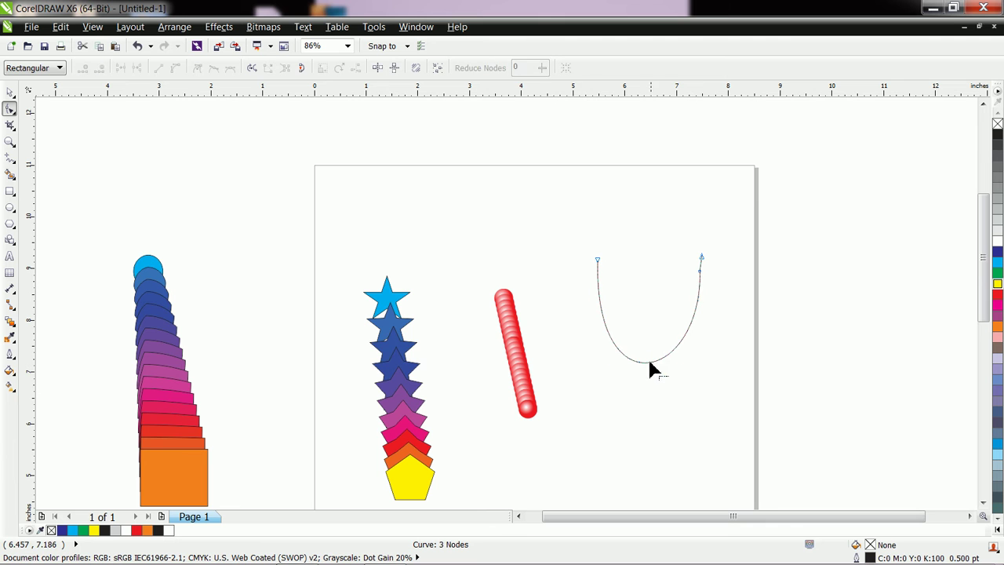
click(698, 272)
key(Delete)
Adjust the control handles of both end nodes to make the U curve smooth and symmetrical.
click(701, 259)
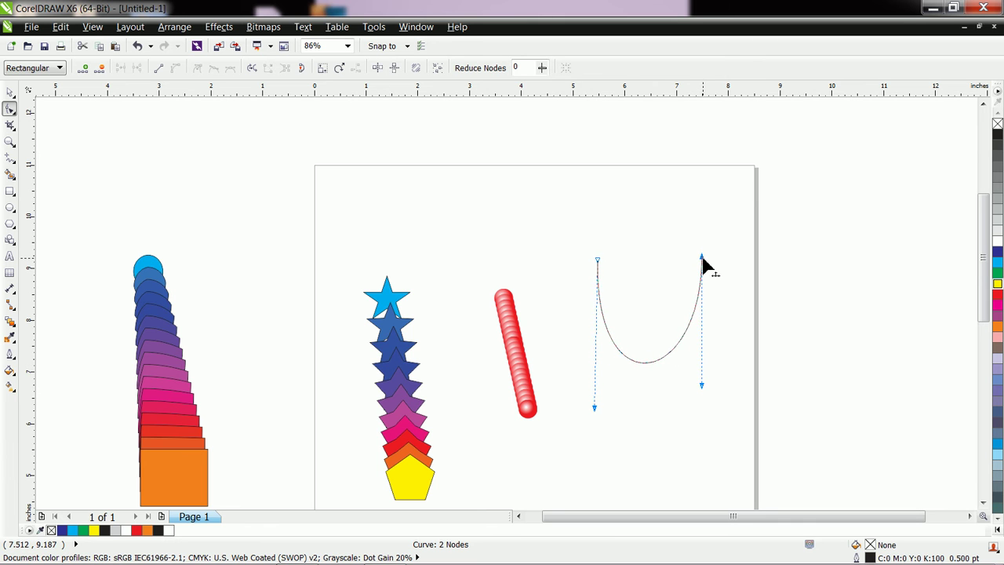
drag(703, 388, 693, 408)
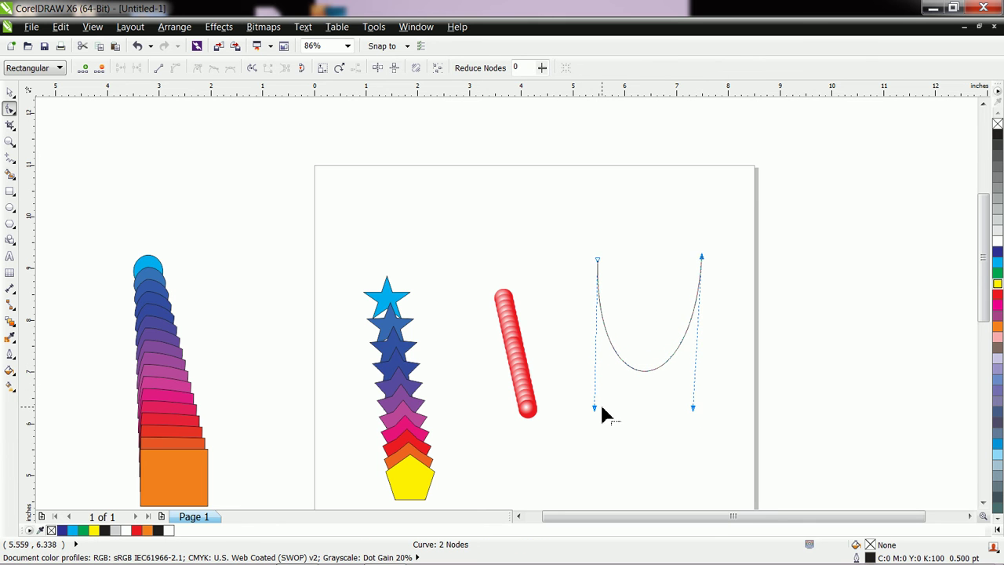
drag(595, 410, 603, 414)
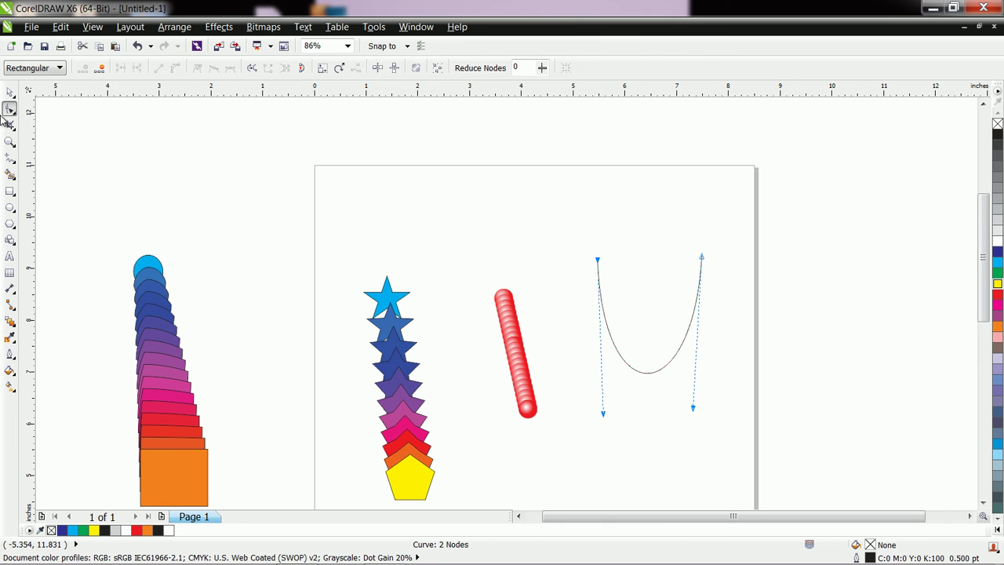
Attach the red sphere blend to the U curve as its new path and blend it along the full path.
key(space)
click(528, 402)
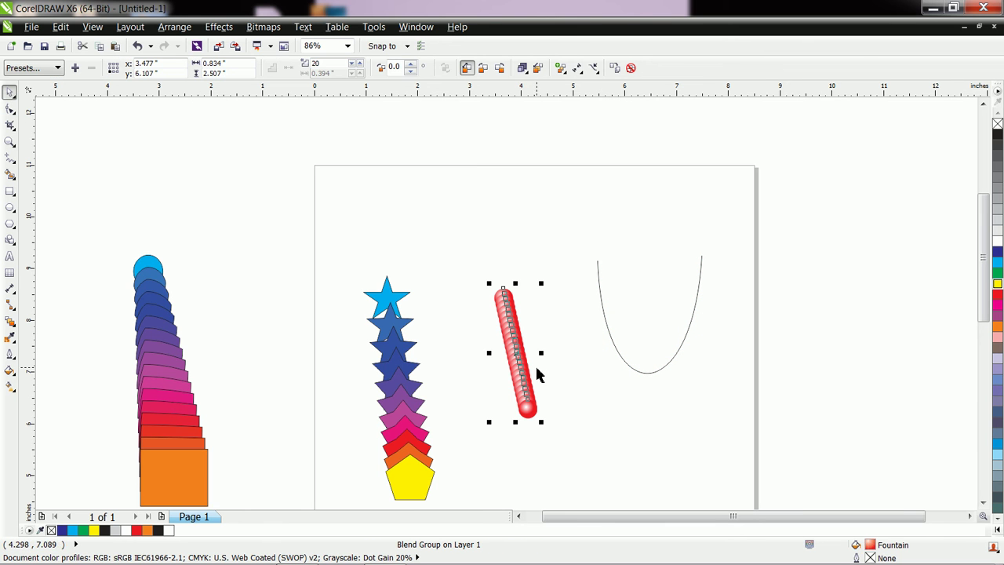
click(9, 321)
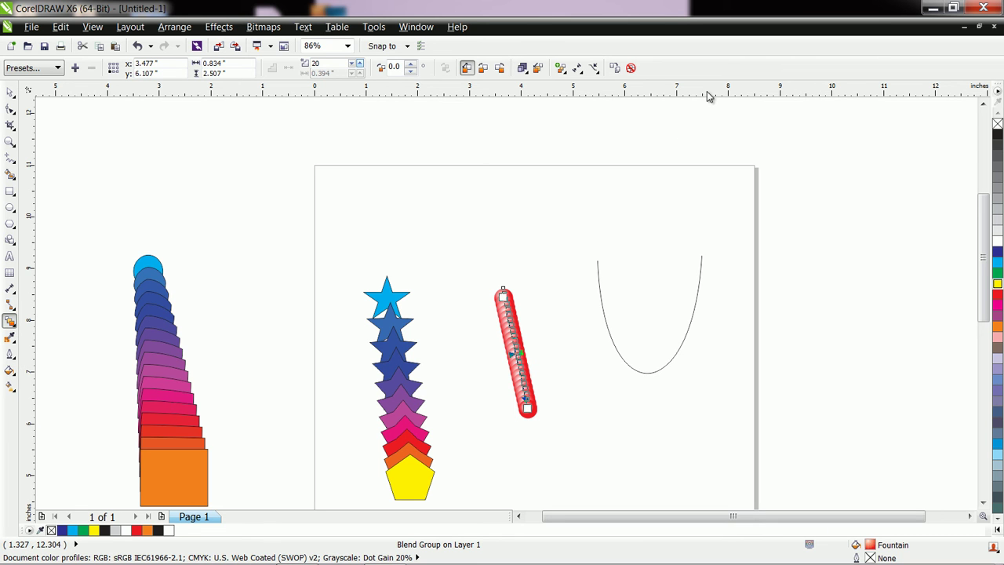
click(596, 71)
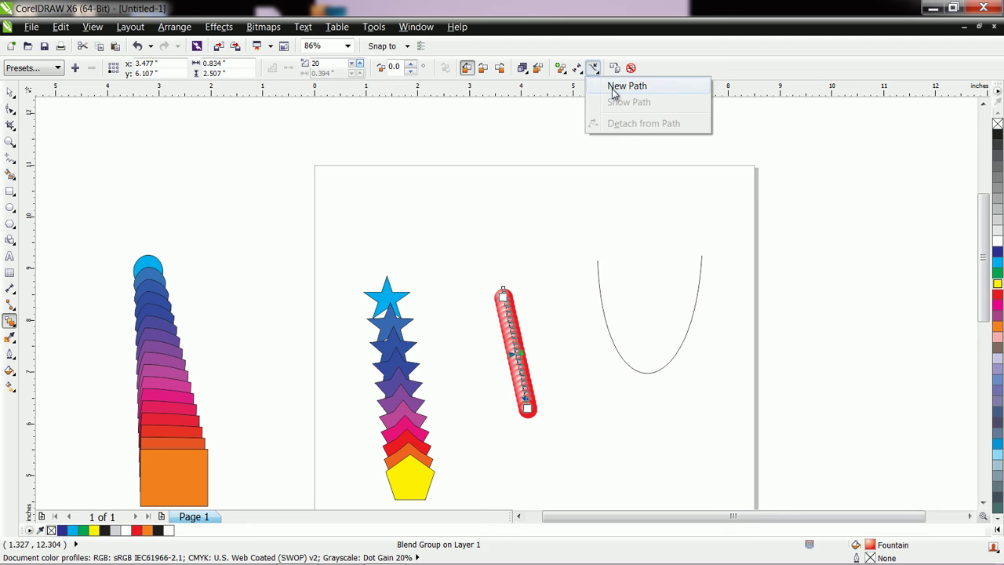
click(613, 87)
click(600, 266)
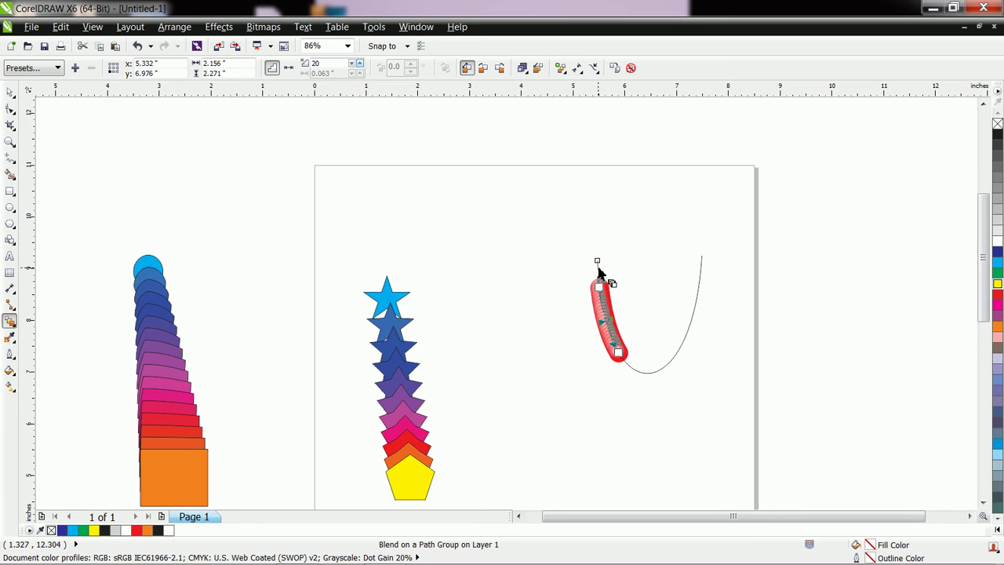
click(561, 68)
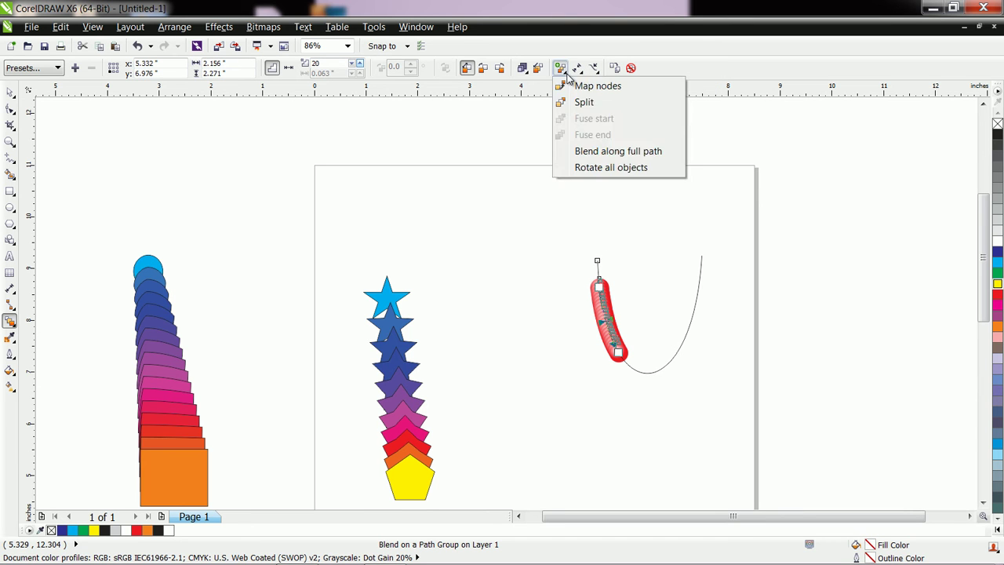
click(605, 152)
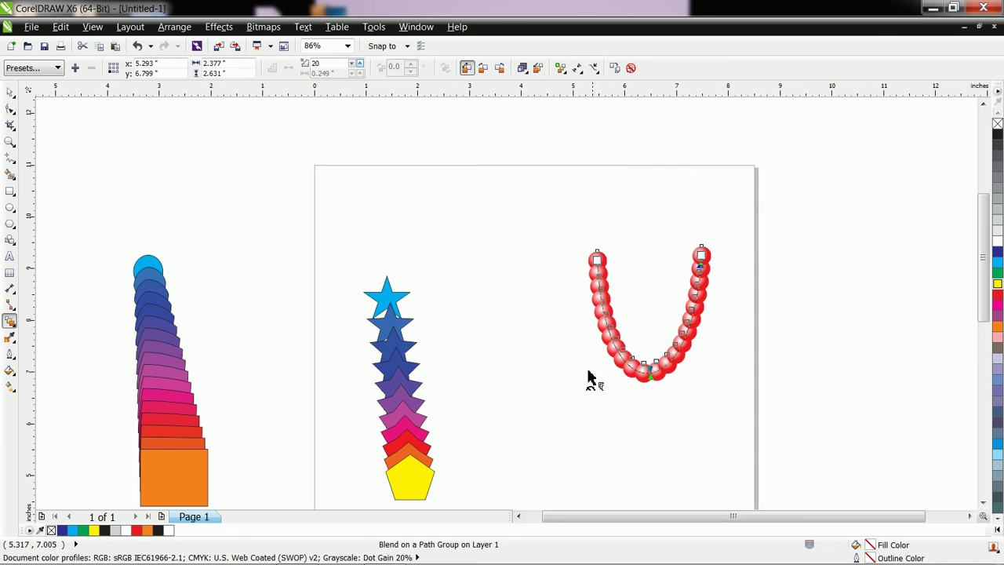
Set the red sphere blend on the U curve to 14 steps so the spheres sit side by side like beads.
key(z)
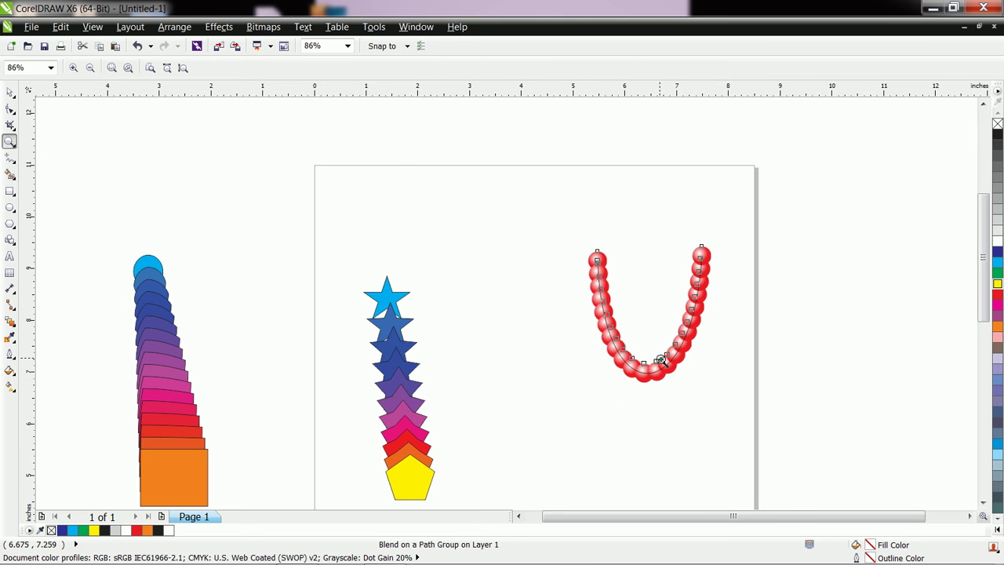
click(662, 361)
click(982, 103)
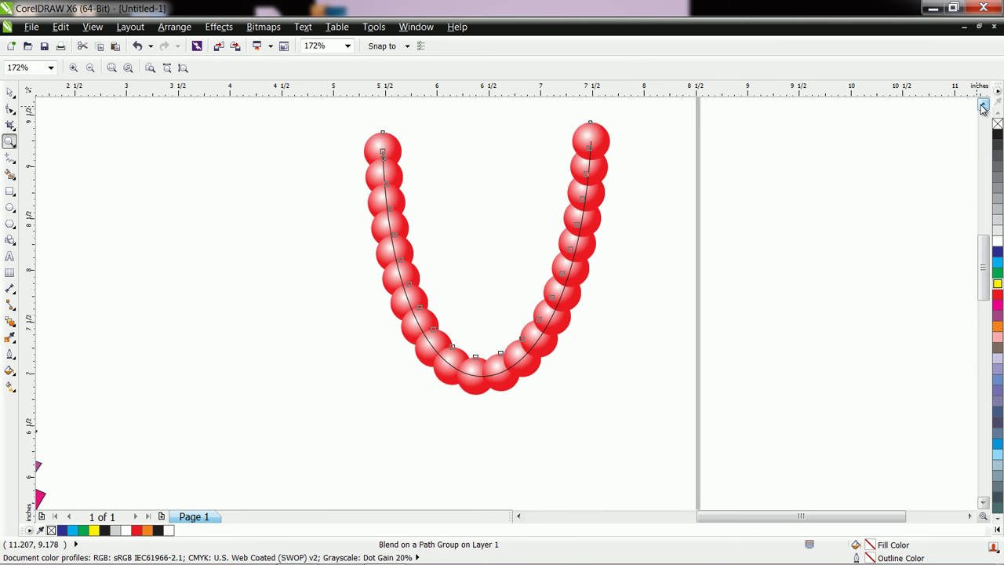
click(983, 103)
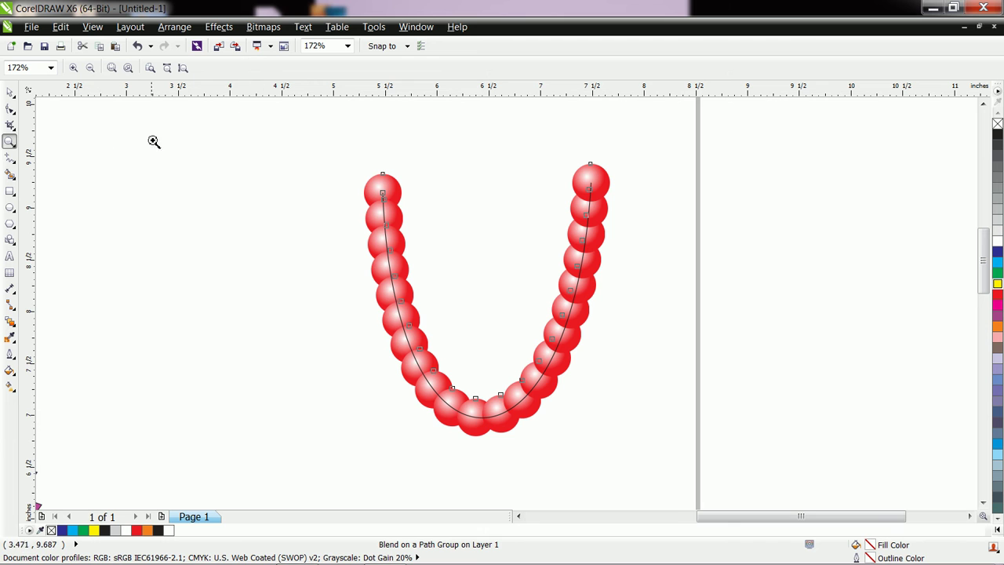
click(10, 320)
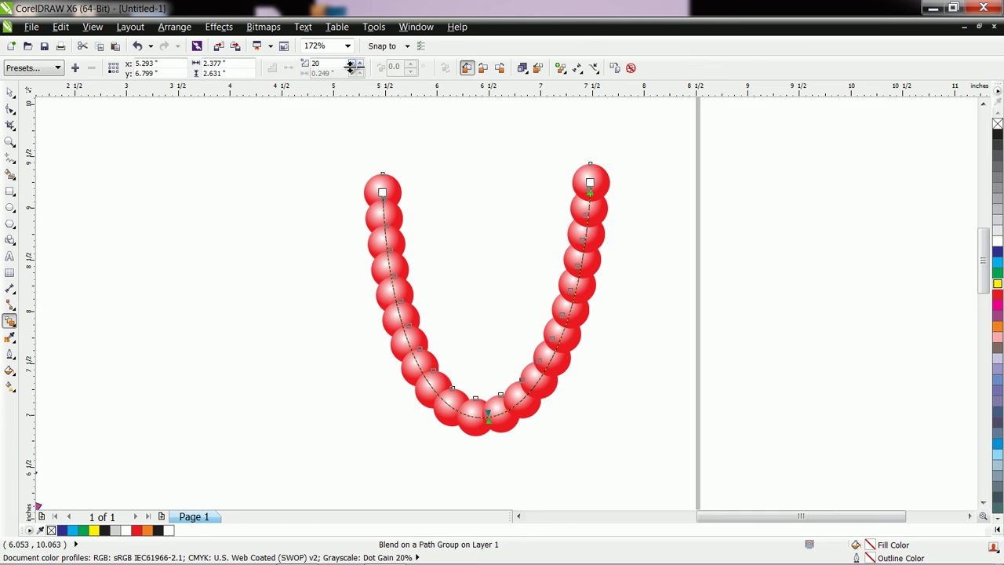
click(355, 70)
click(355, 70)
click(356, 71)
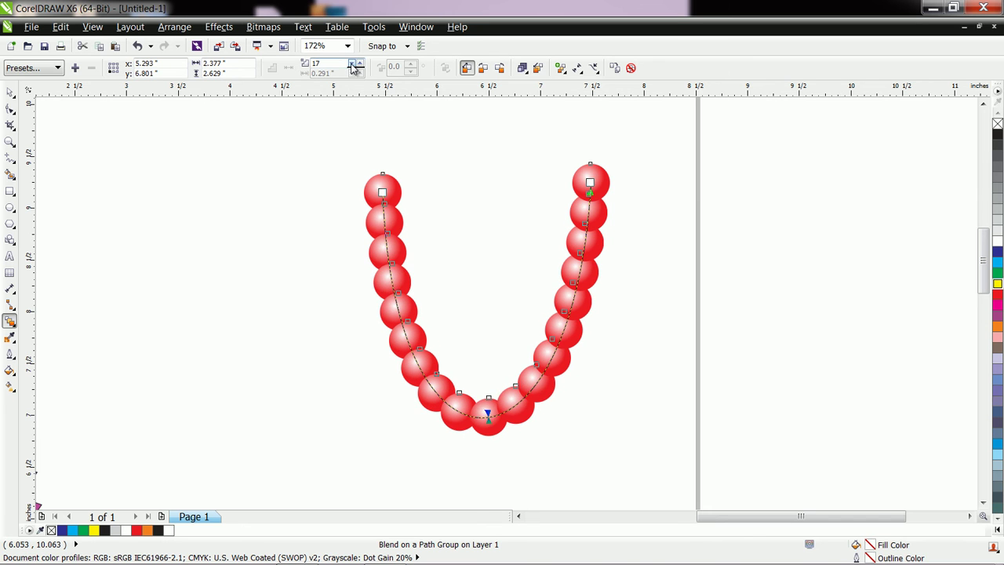
click(355, 71)
click(355, 71)
click(355, 71)
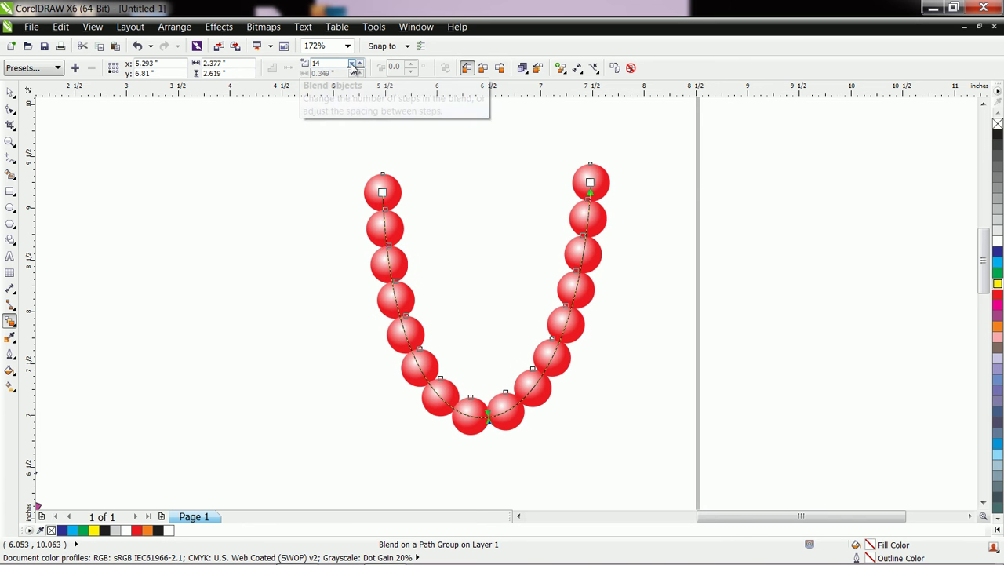
click(355, 70)
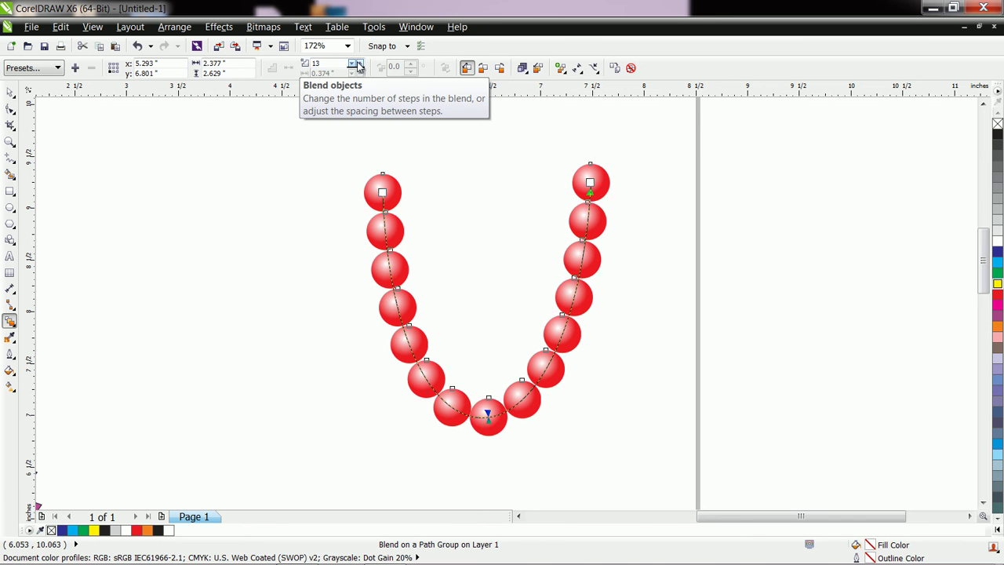
click(356, 64)
Break the blend on the U curve apart into separate objects and deselect them.
click(11, 92)
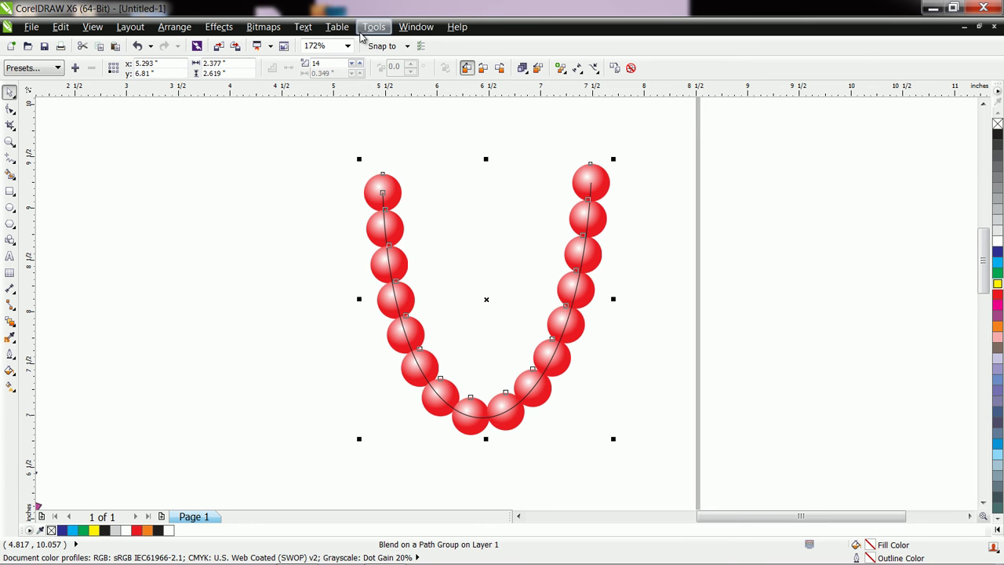
click(173, 27)
click(226, 190)
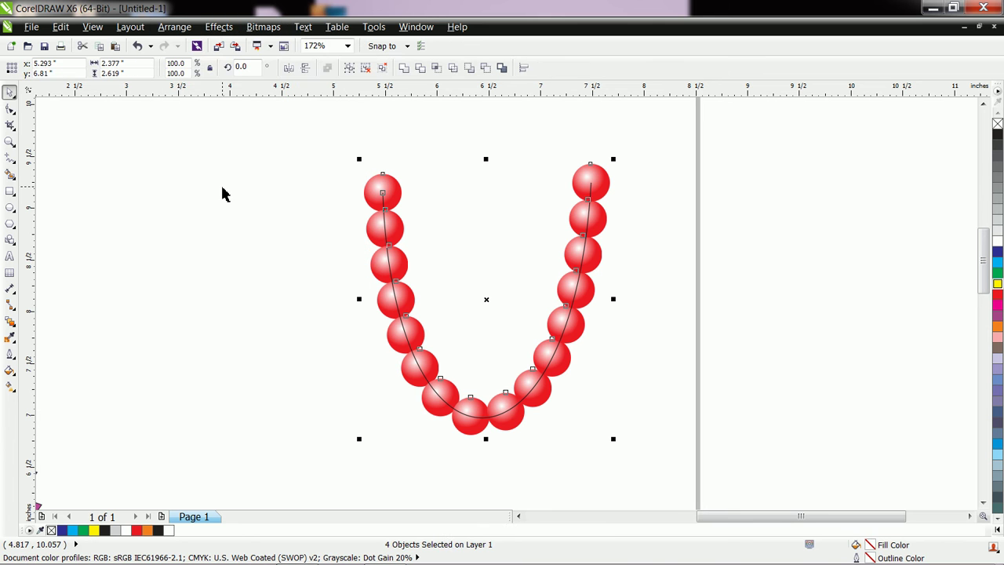
click(306, 319)
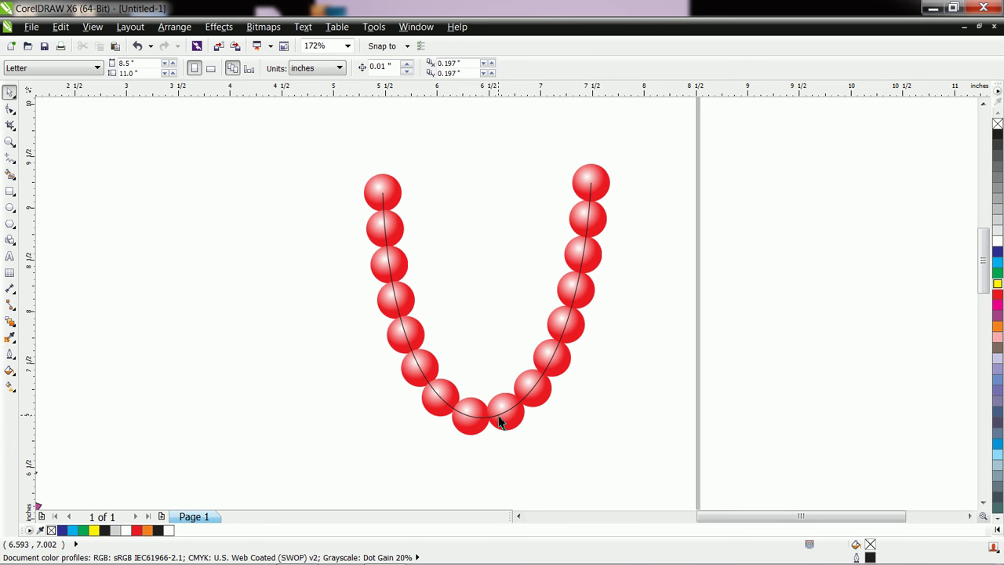
Flip the U curve upward into an arch about 0.73 inches tall joining the two top beads.
click(493, 419)
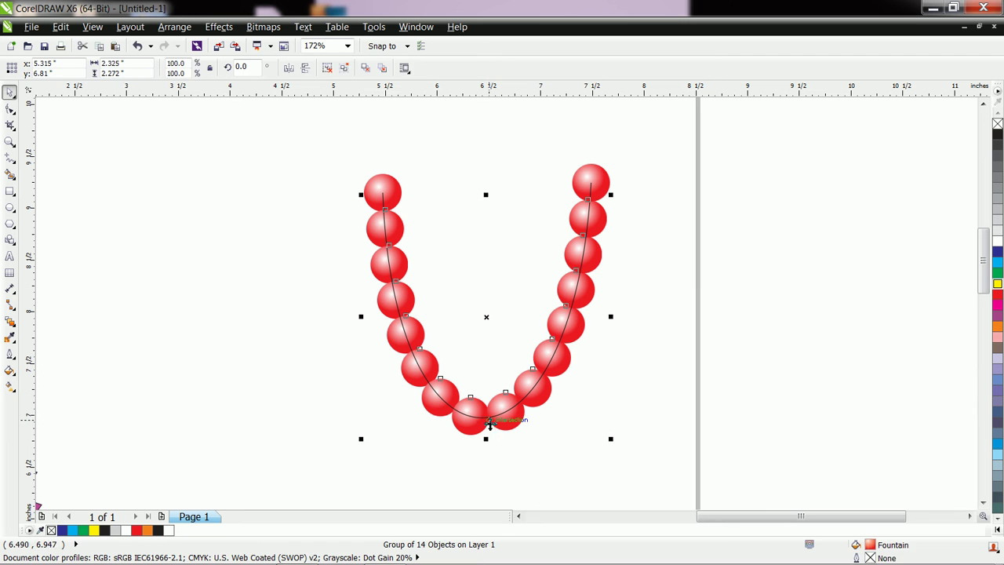
click(560, 455)
click(544, 379)
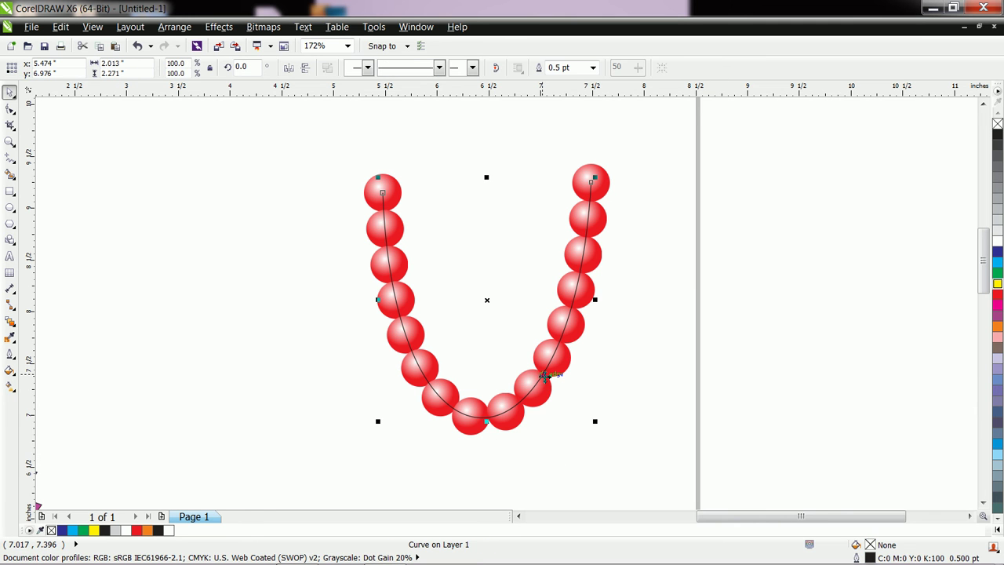
drag(487, 424, 486, 104)
click(665, 260)
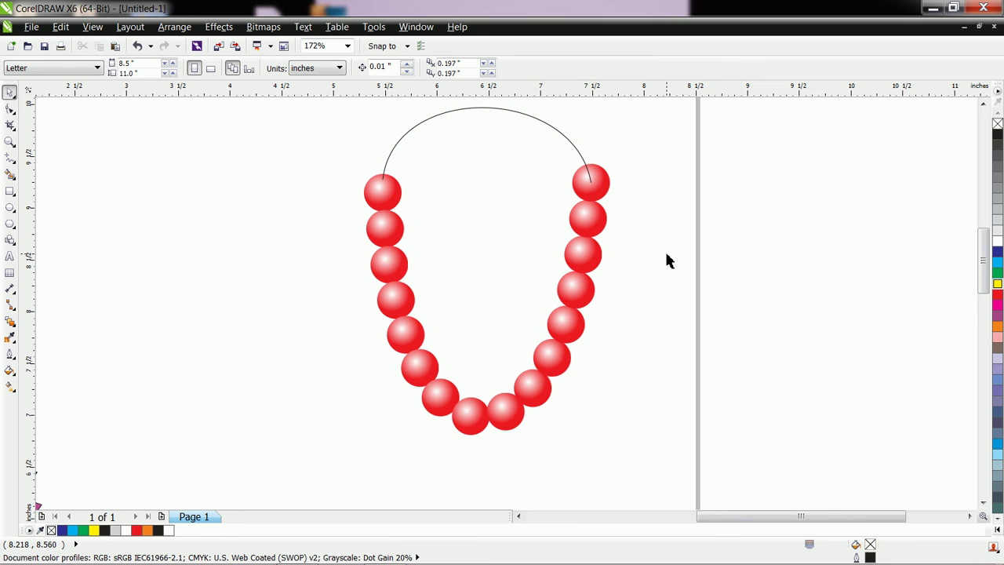
Change the arch curve's order so it lies behind the red beads.
scroll(661, 232, up, 3)
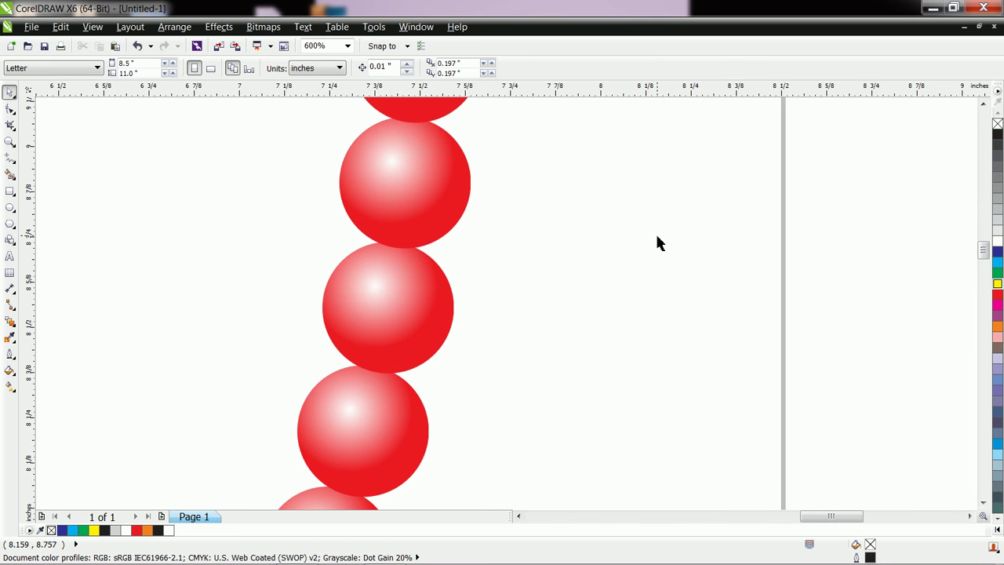
key(z)
right_click(513, 291)
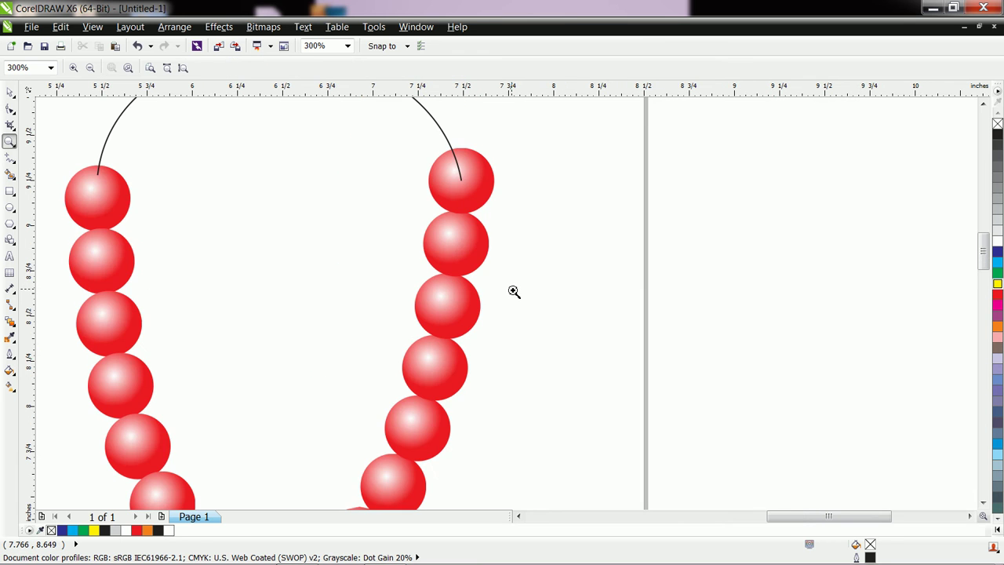
right_click(514, 291)
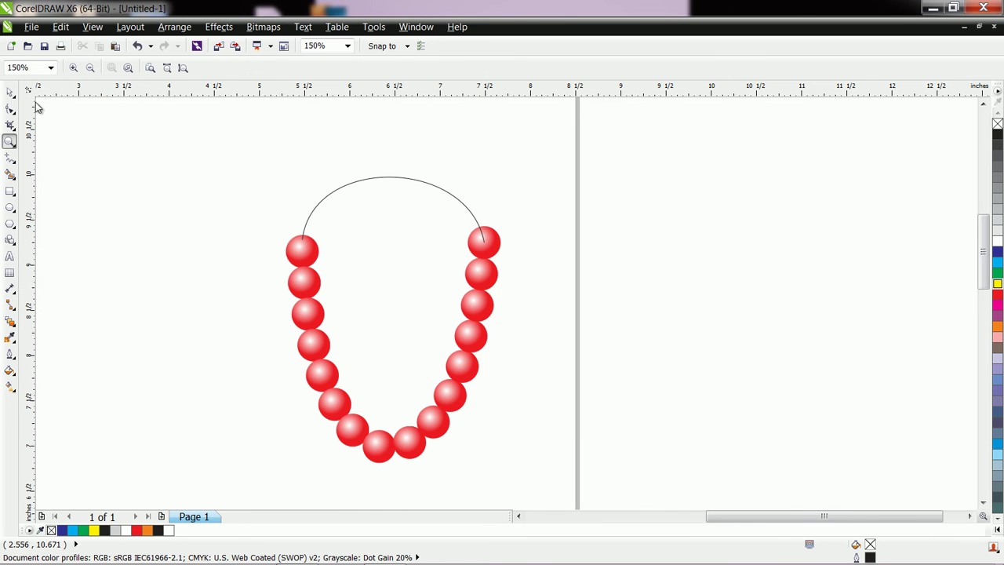
click(8, 92)
click(373, 180)
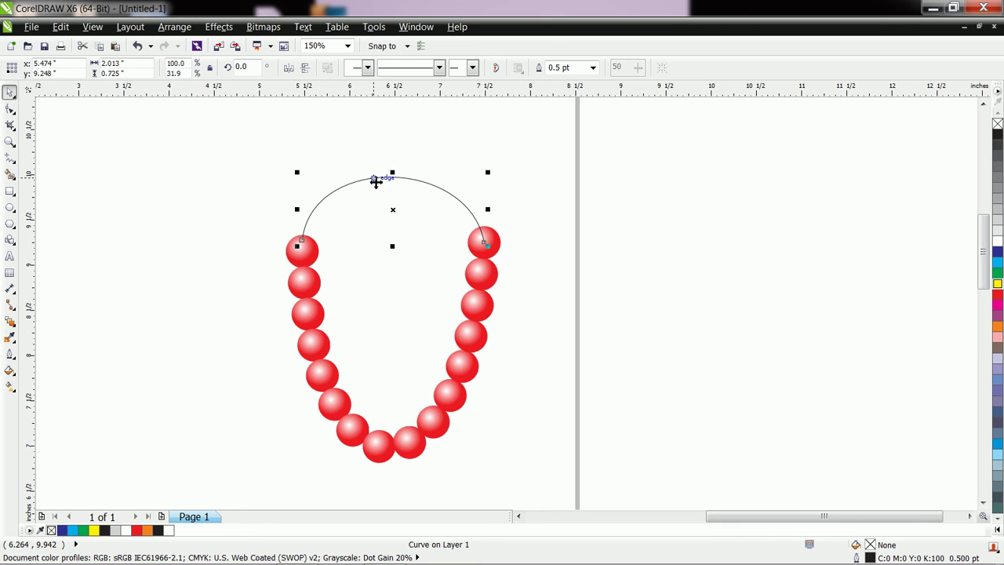
right_click(374, 180)
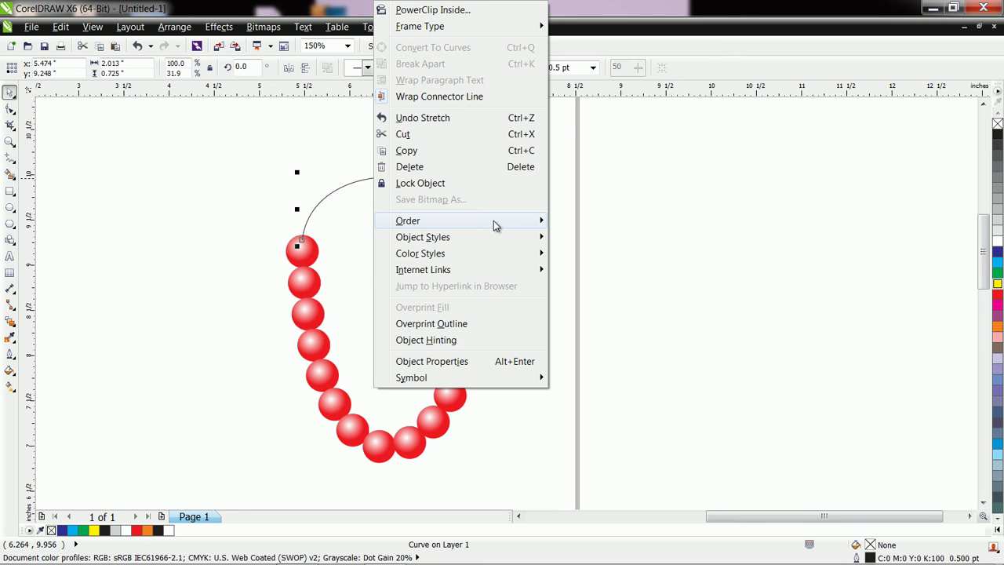
mouse_move(518, 226)
click(646, 89)
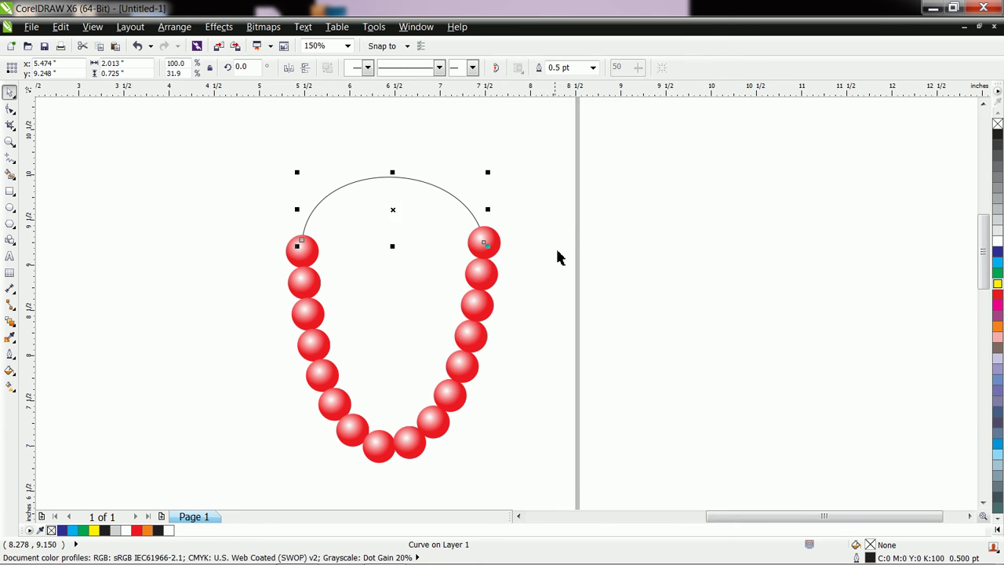
click(590, 253)
Reshape the arch into a taller, narrower string by adjusting the control handles of its two end nodes.
click(10, 109)
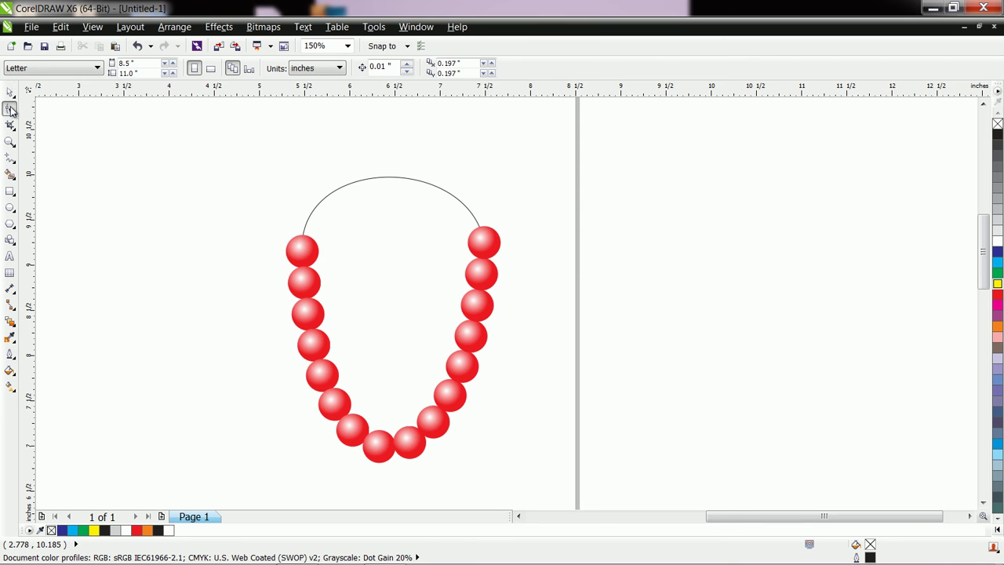
click(387, 178)
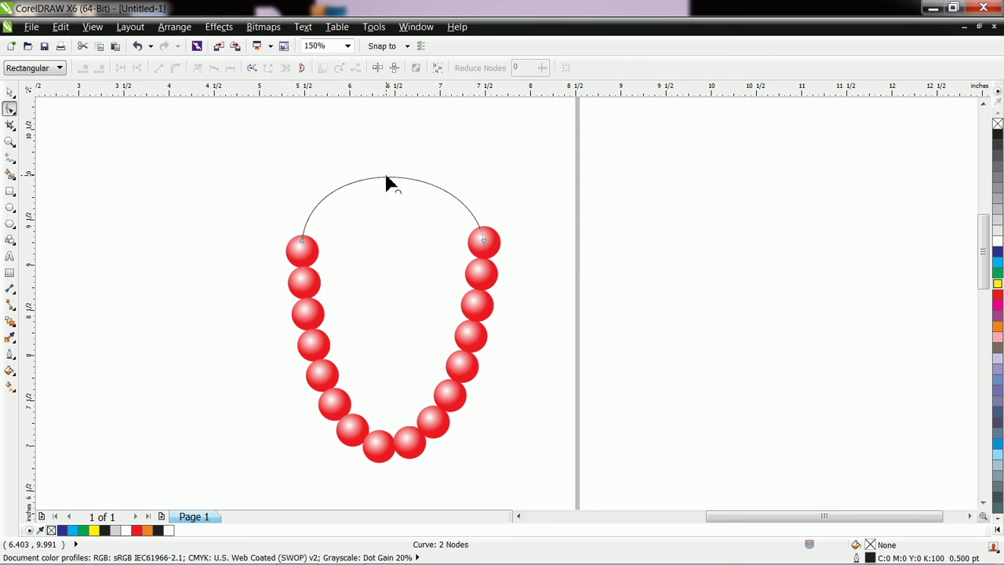
click(483, 241)
drag(468, 158, 440, 126)
drag(313, 156, 348, 128)
drag(440, 130, 426, 119)
click(506, 165)
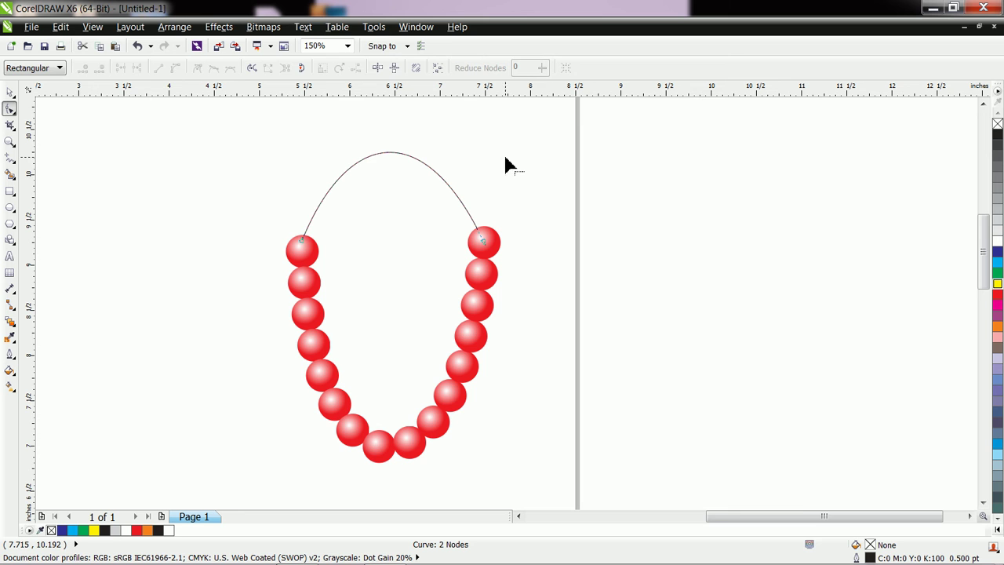
click(10, 91)
click(153, 234)
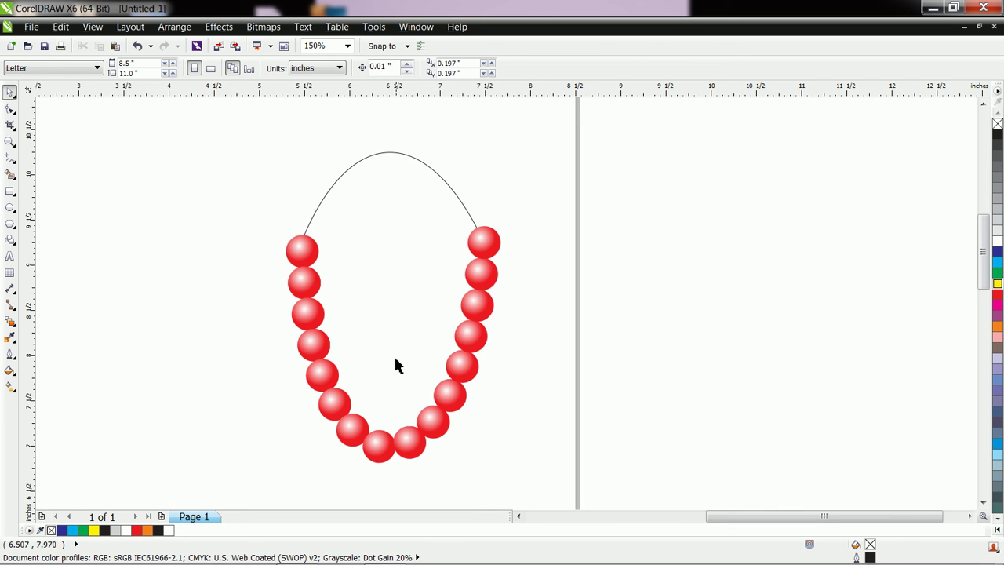
Duplicate the necklace's upper-left end bead, place the copy left of the necklace and shrink it to about 0.24 inches.
click(317, 264)
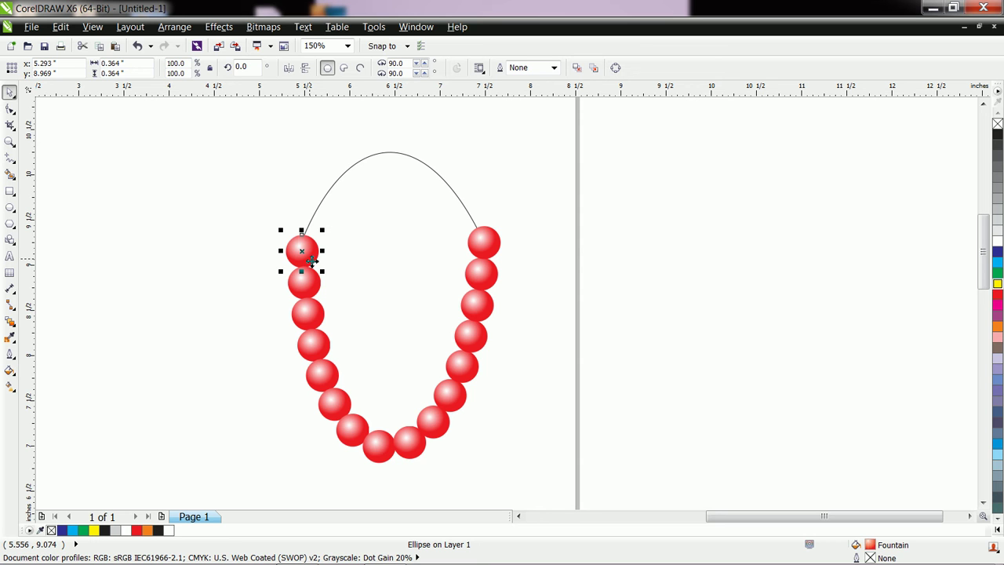
click(199, 310)
key(ctrl+v)
drag(294, 252, 161, 305)
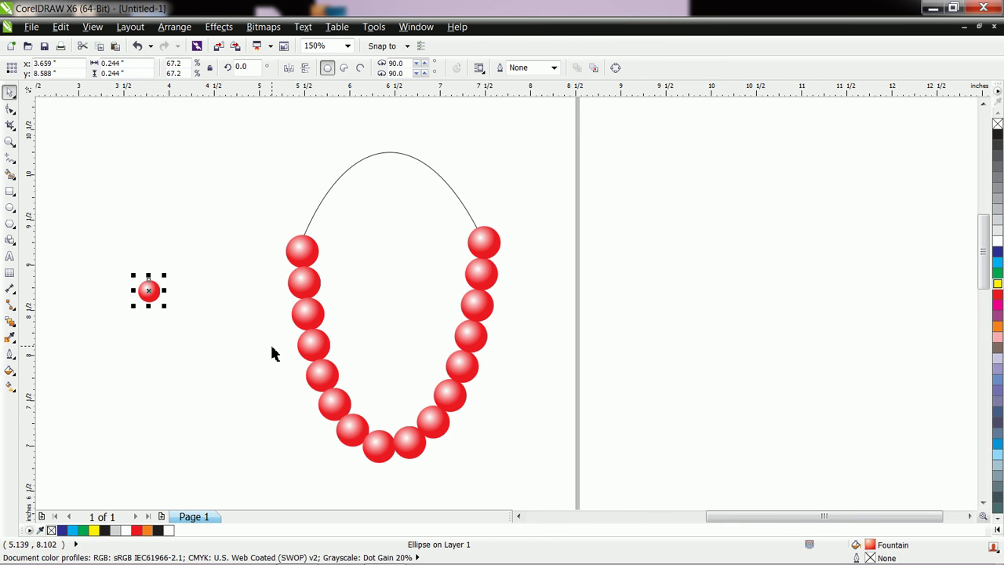
Copy the small red bead about 1.8 inches lower and slightly to the right, and blend the two beads with 20 steps.
drag(149, 290, 180, 451)
click(11, 321)
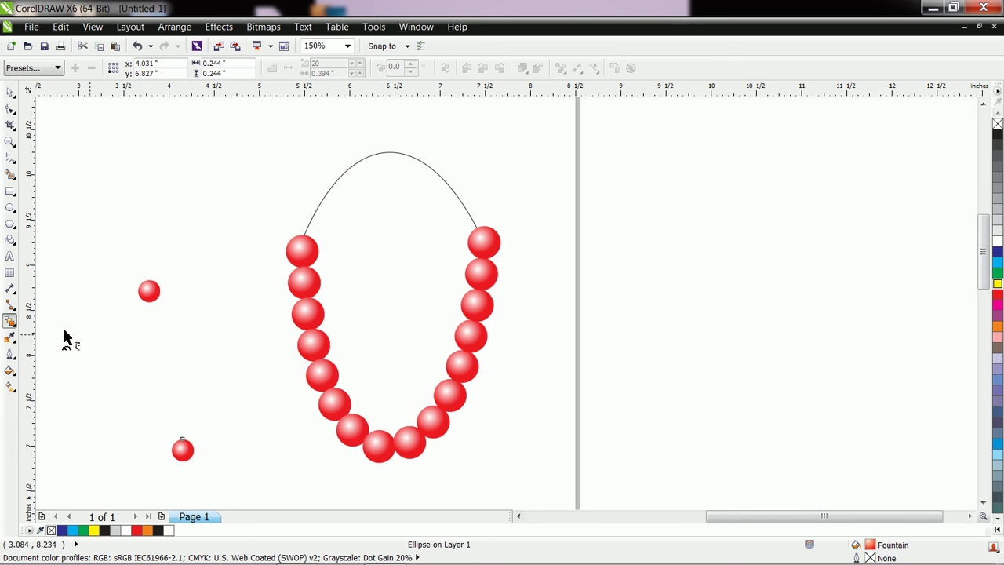
drag(150, 291, 185, 452)
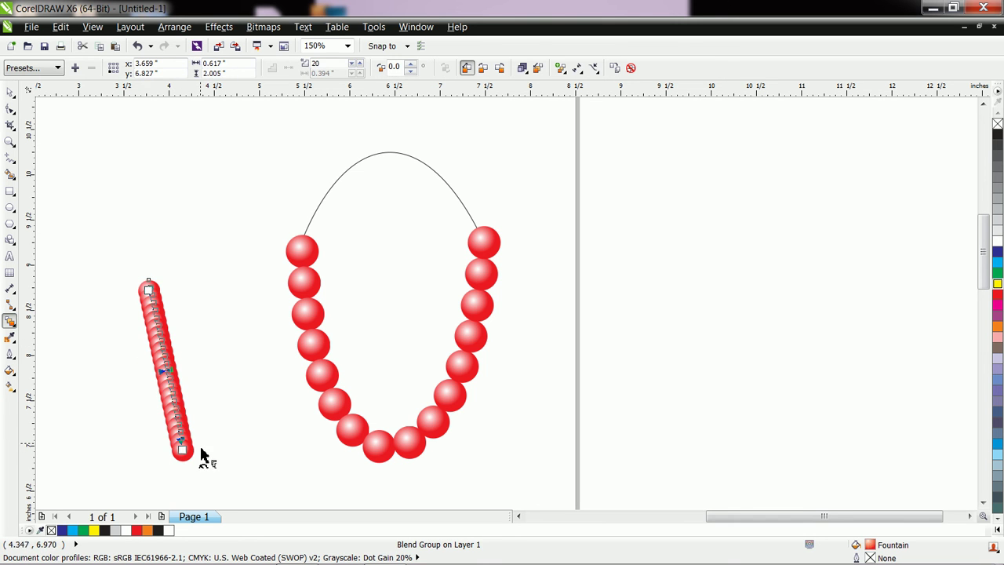
Draw an upright ellipse about 1.39 inches wide and 2.08 inches tall below the necklace.
click(10, 209)
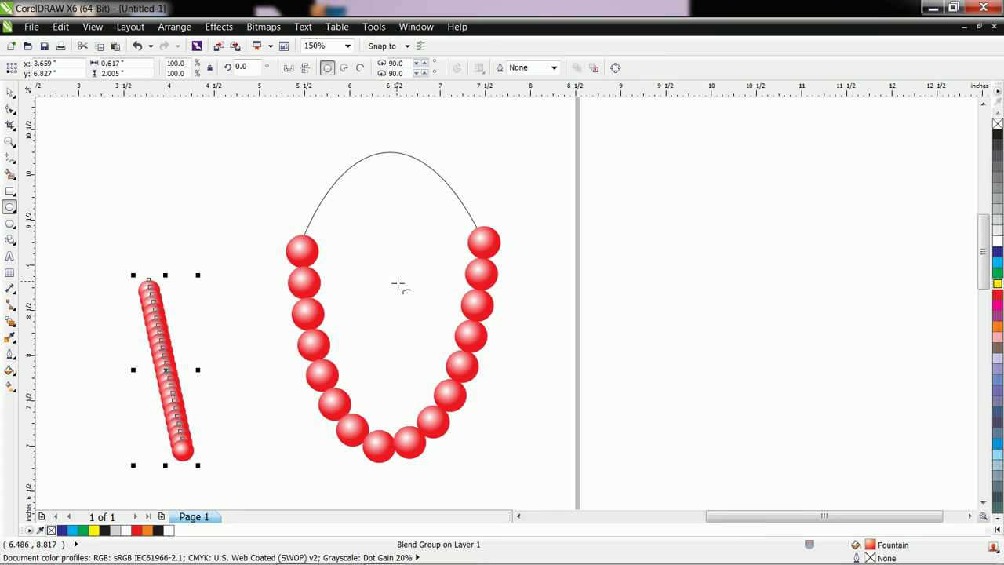
scroll(382, 284, down, 2)
drag(362, 361, 416, 442)
drag(412, 436, 397, 413)
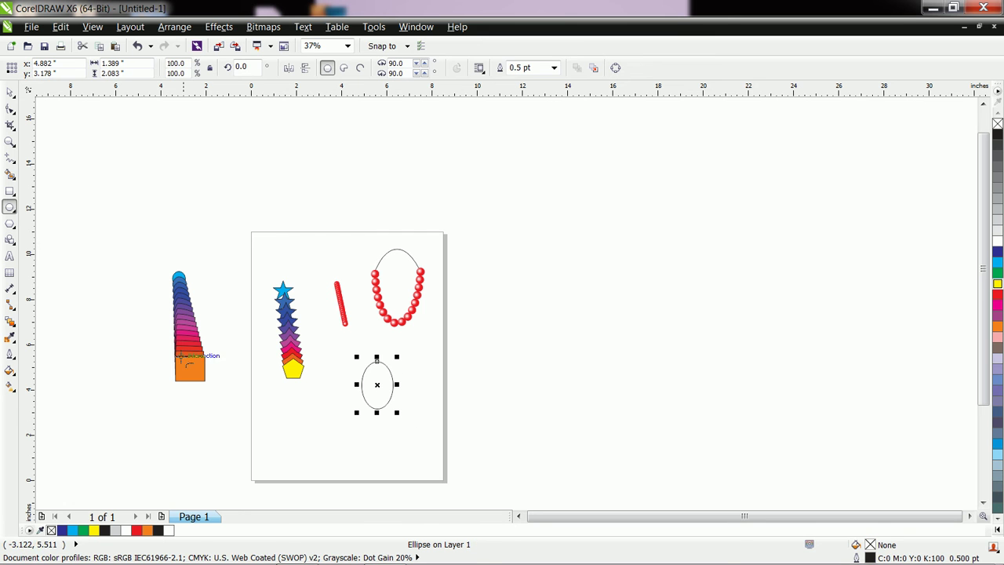
Fit the straight blend of small red beads onto the ellipse as its new path.
key(z)
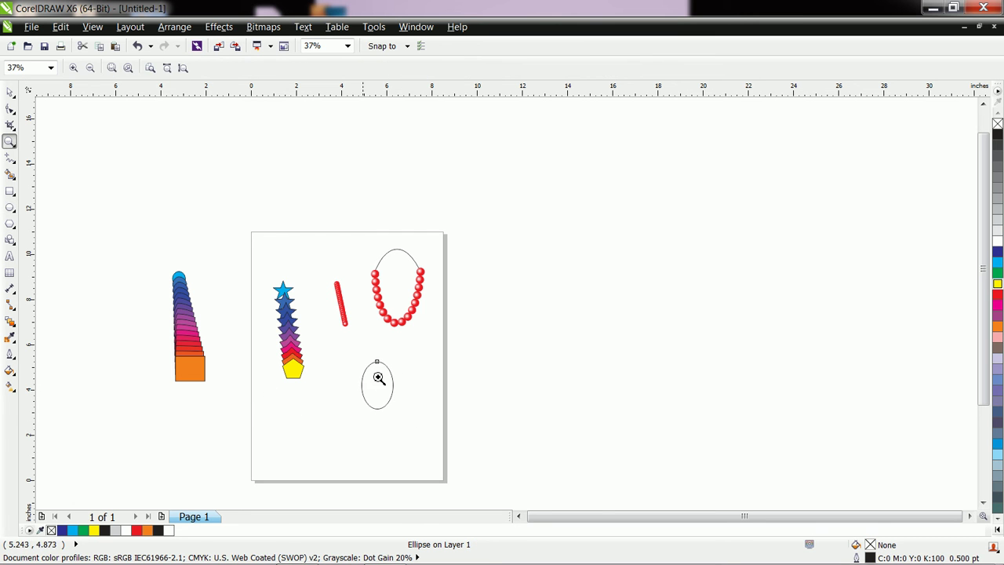
drag(317, 271, 402, 415)
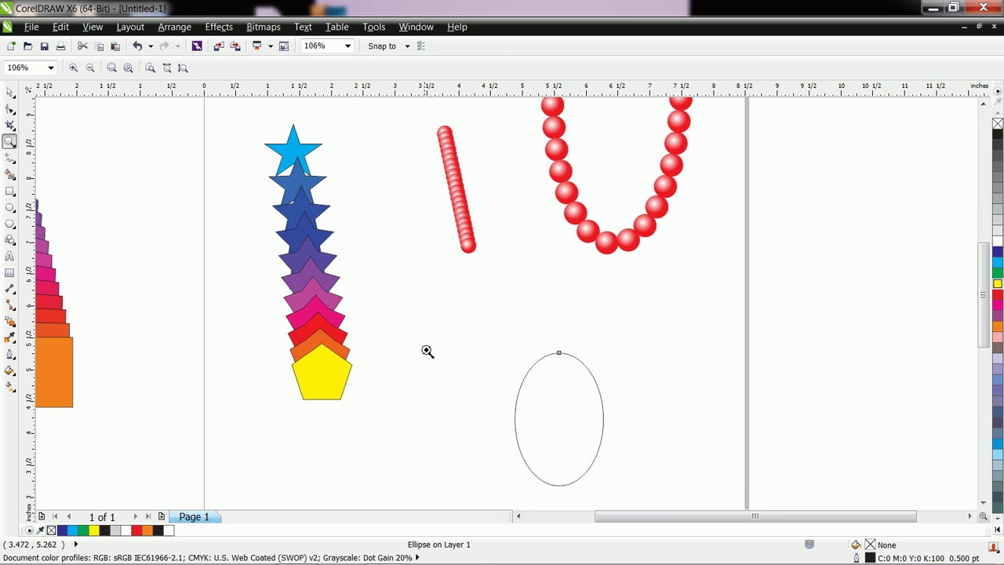
click(11, 322)
click(54, 322)
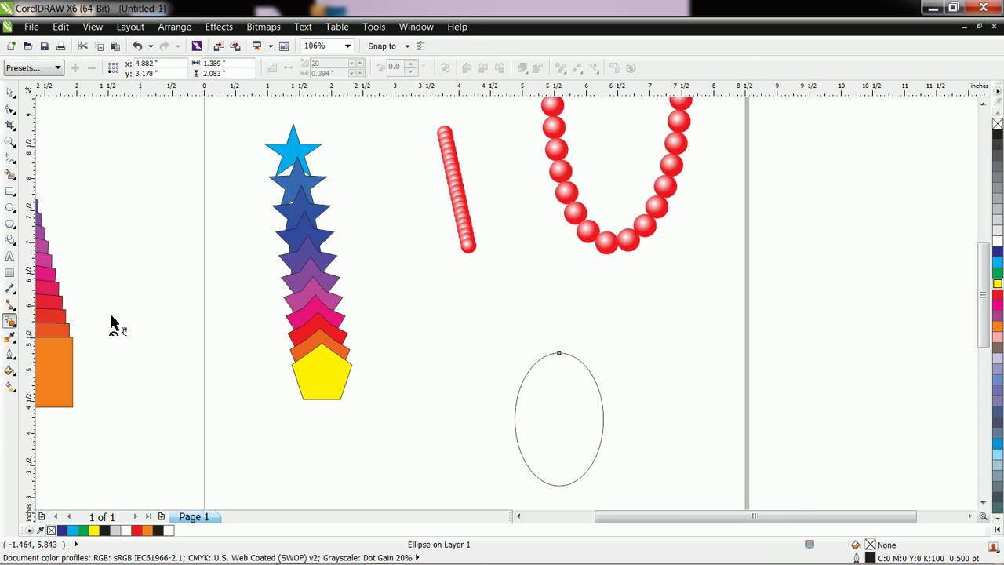
click(468, 228)
click(594, 67)
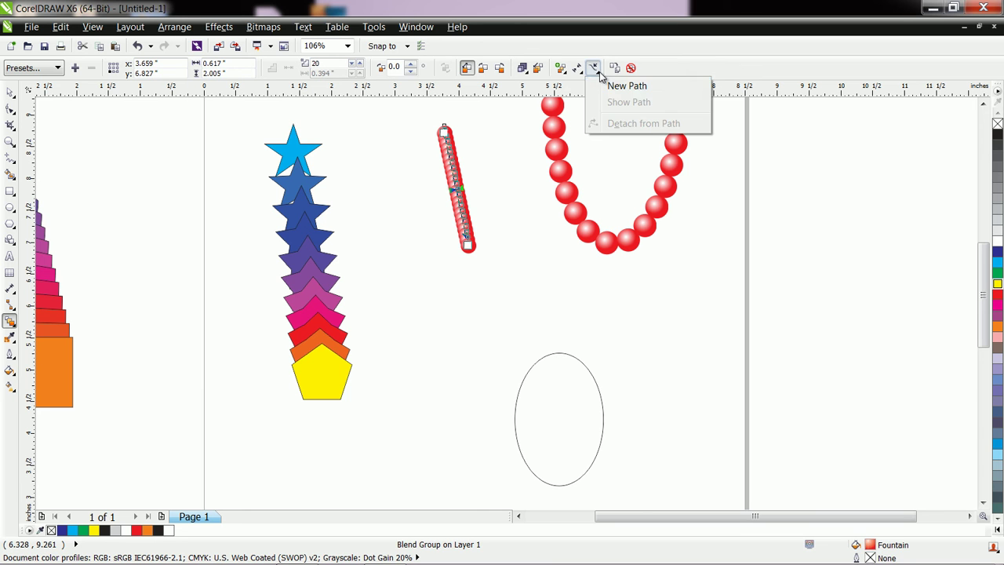
click(604, 84)
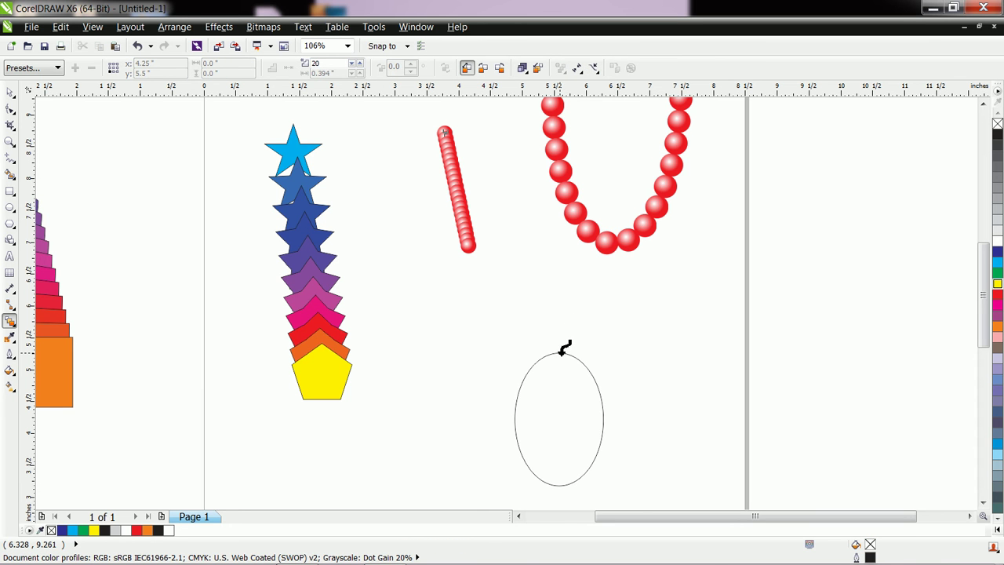
click(560, 352)
Blend the beads along the full ellipse path and set the number of blend steps to 22.
click(562, 68)
click(578, 68)
click(562, 68)
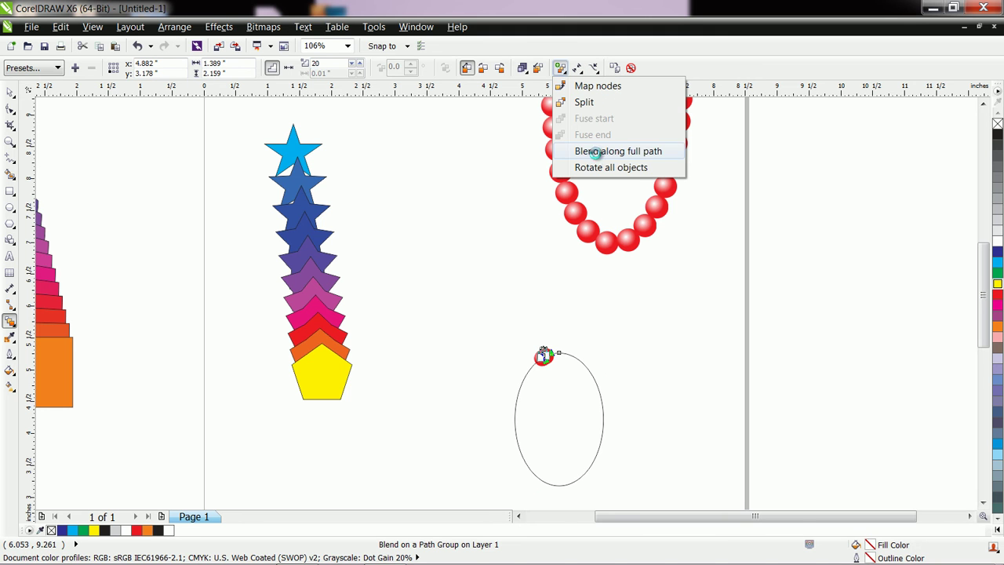
click(597, 153)
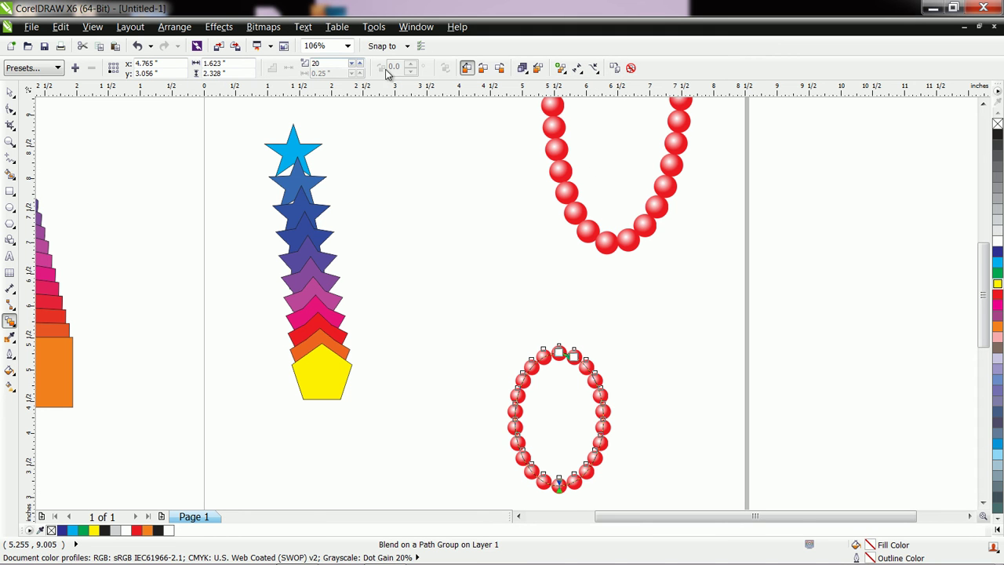
click(359, 63)
click(360, 63)
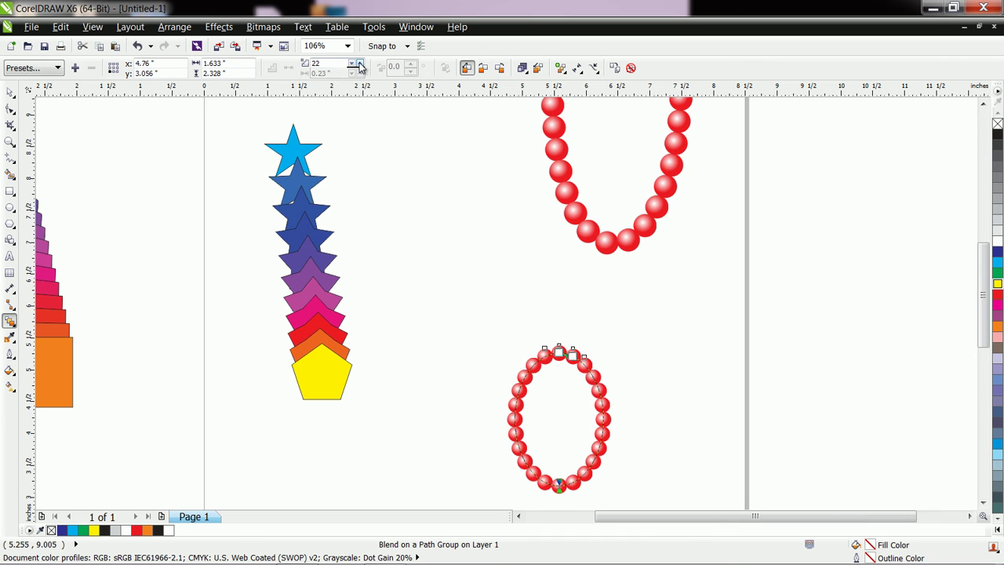
click(9, 92)
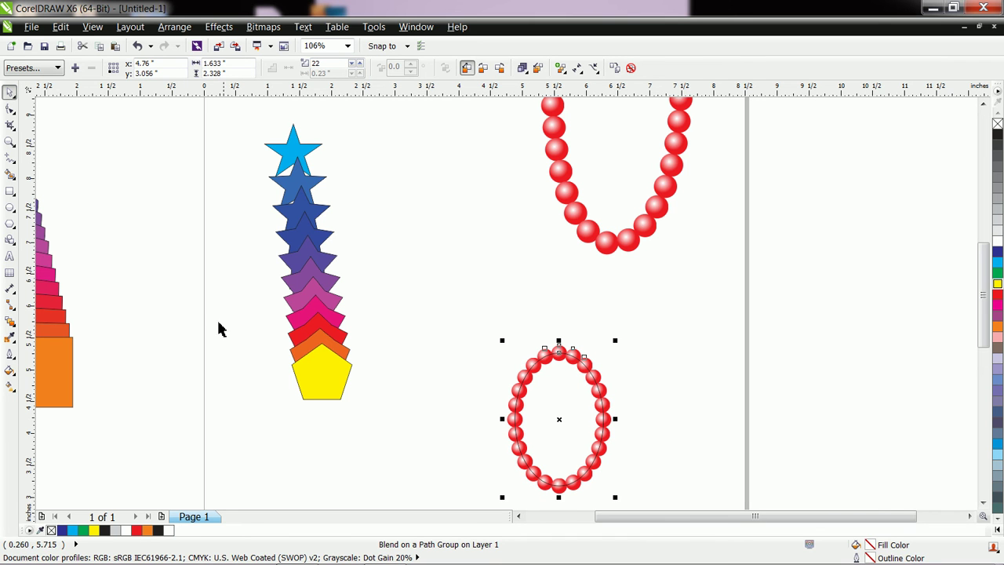
Break the bead blend apart from its ellipse path.
key(z)
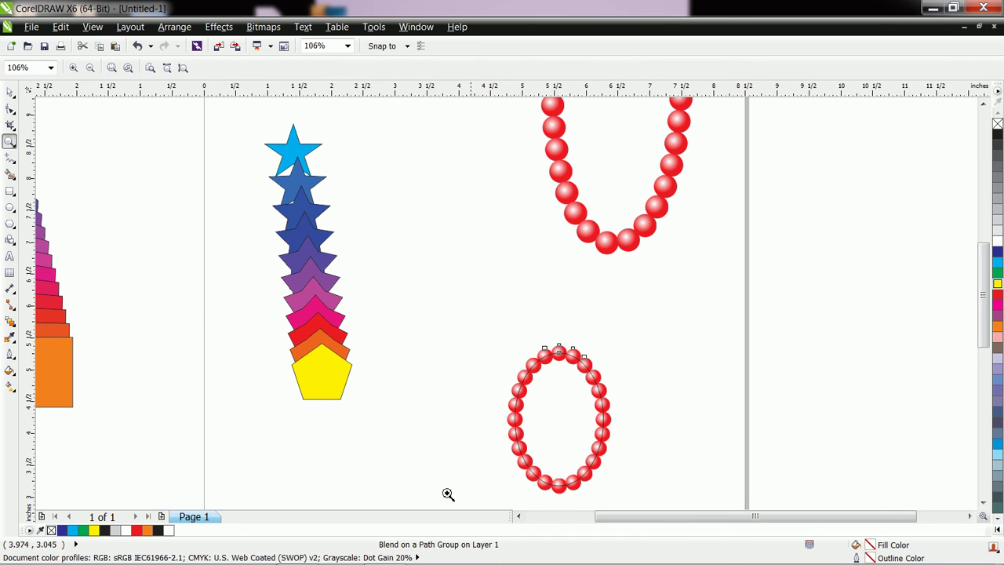
click(573, 455)
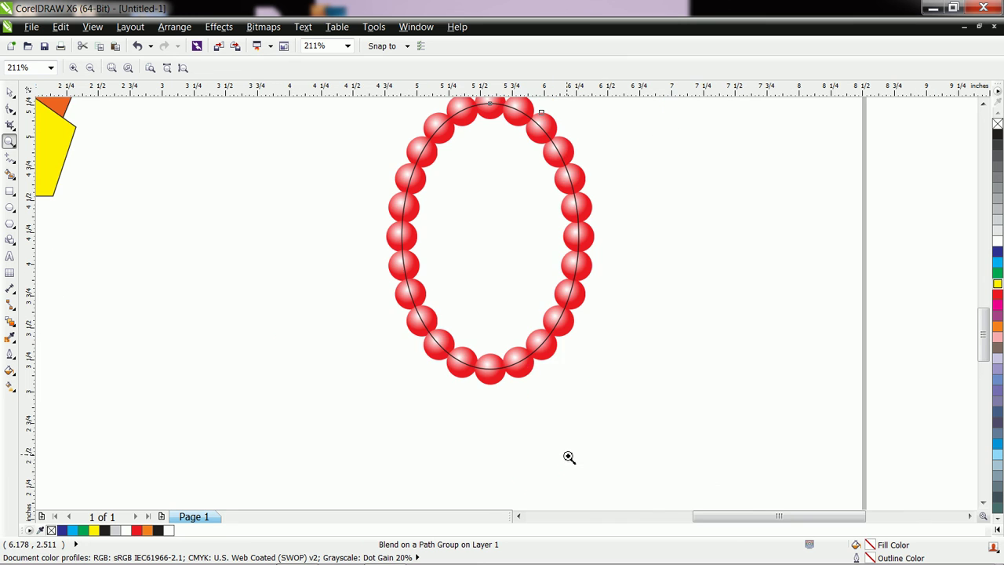
click(984, 103)
click(983, 103)
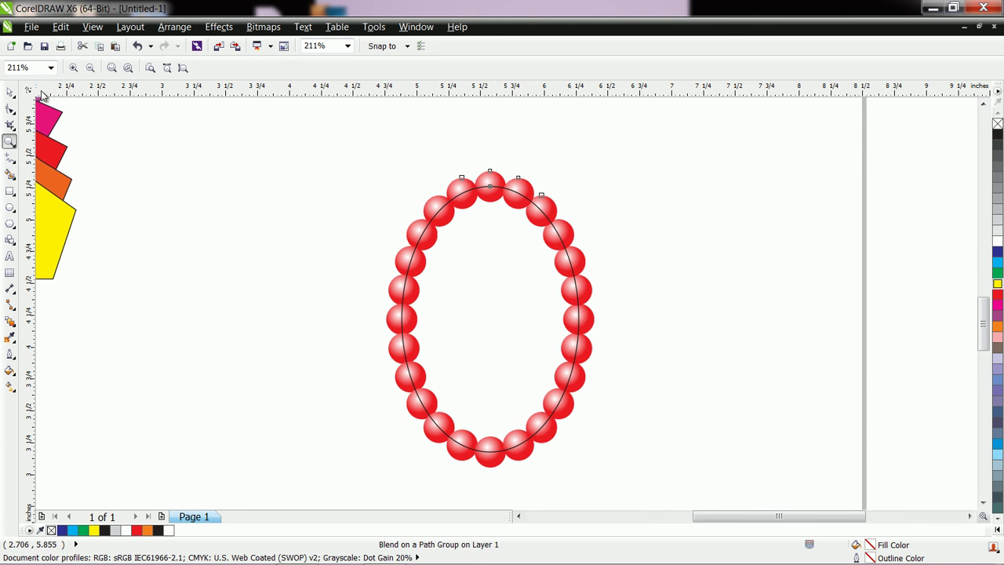
click(175, 30)
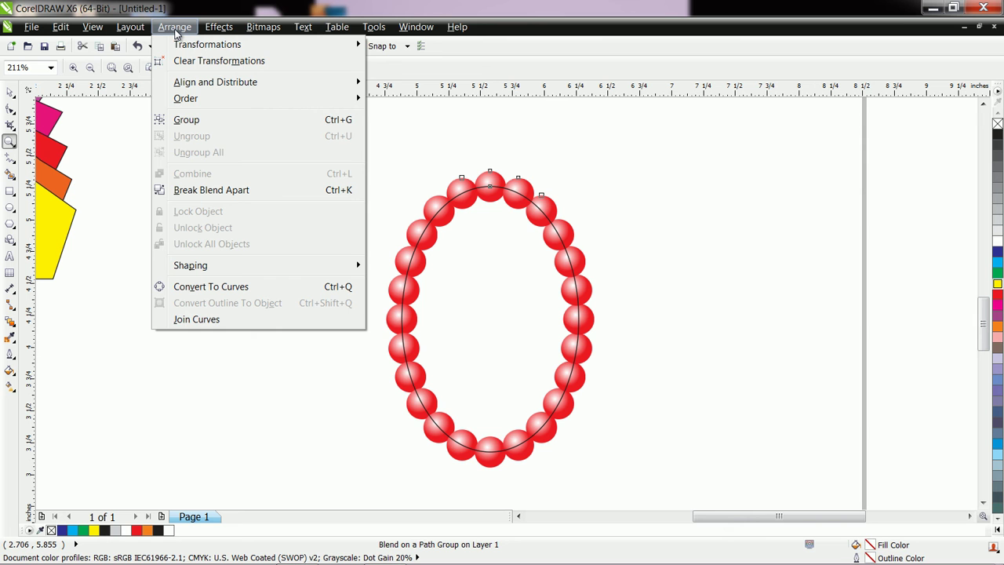
click(229, 192)
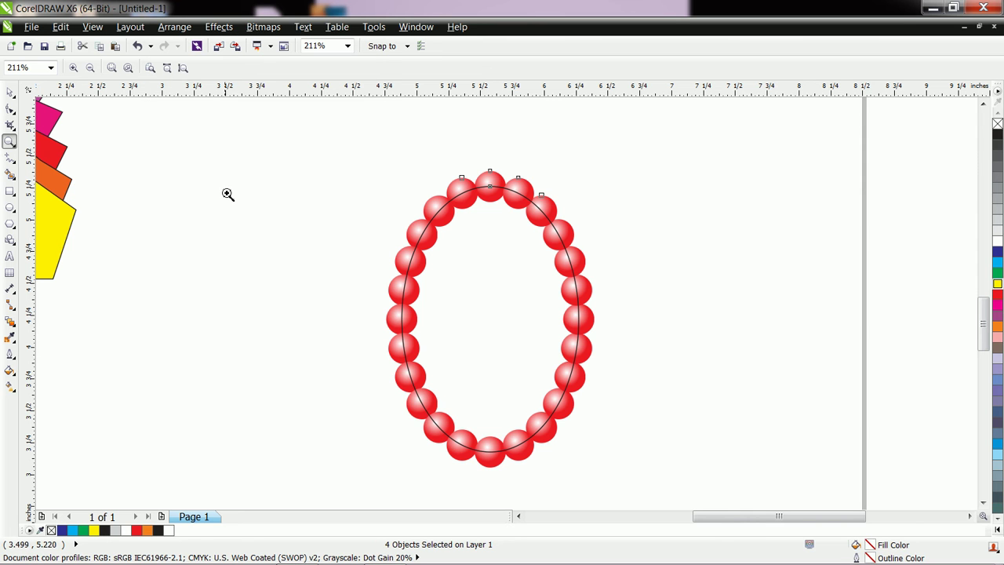
click(226, 279)
key(F3)
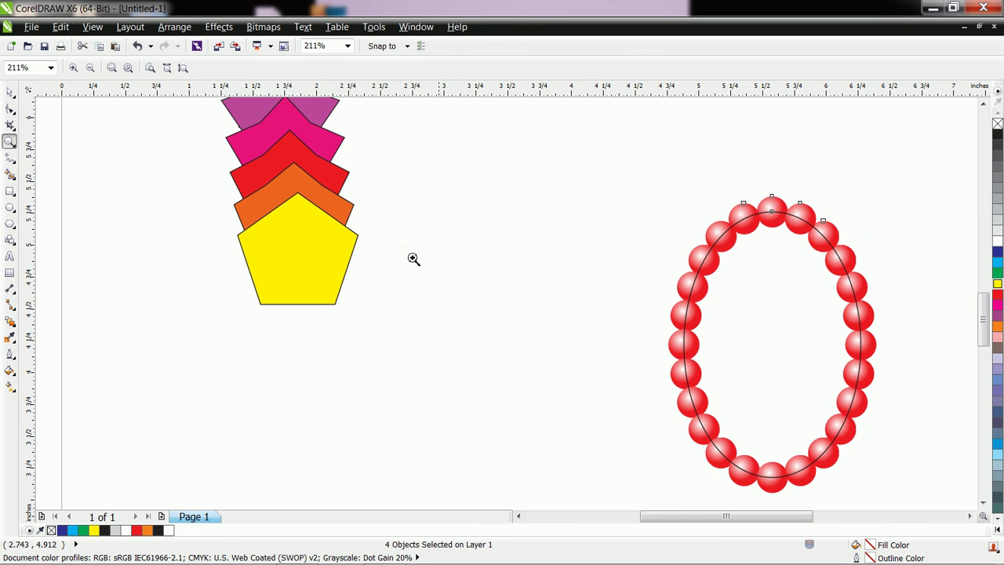
click(175, 28)
mouse_move(214, 30)
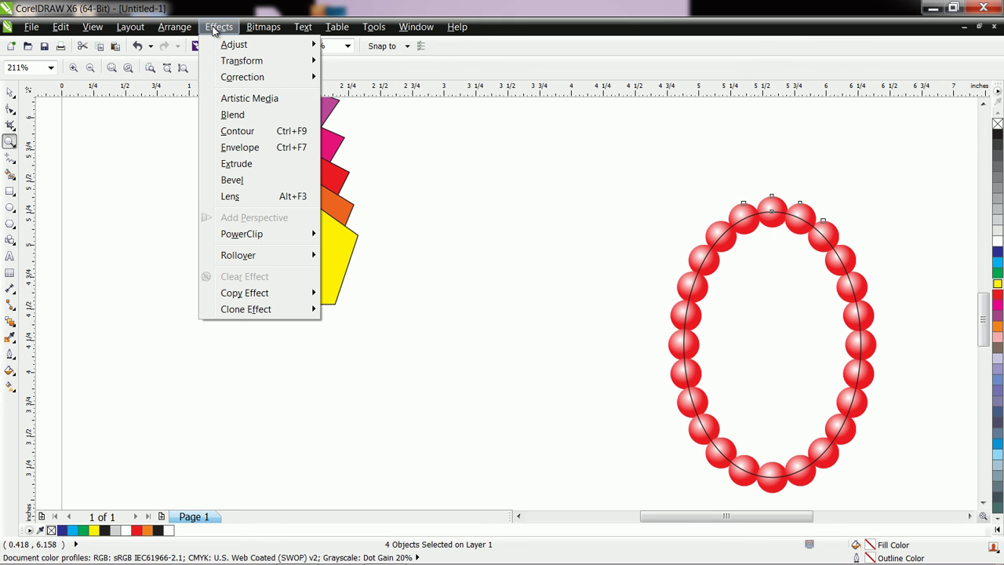
click(11, 94)
click(794, 298)
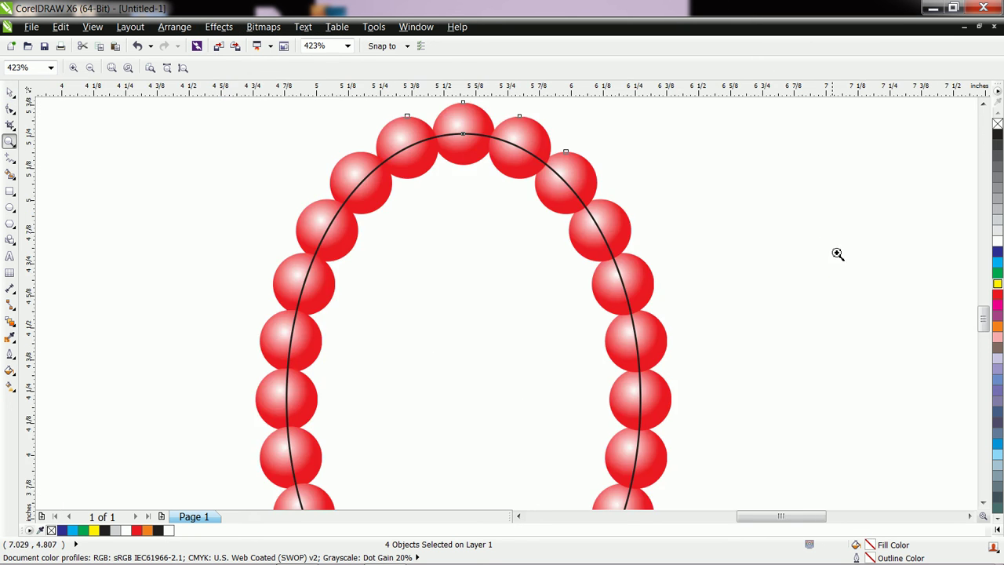
key(F3)
Fill the ellipse inside the bead ring with cyan and send it to the back of the page.
click(9, 93)
click(590, 252)
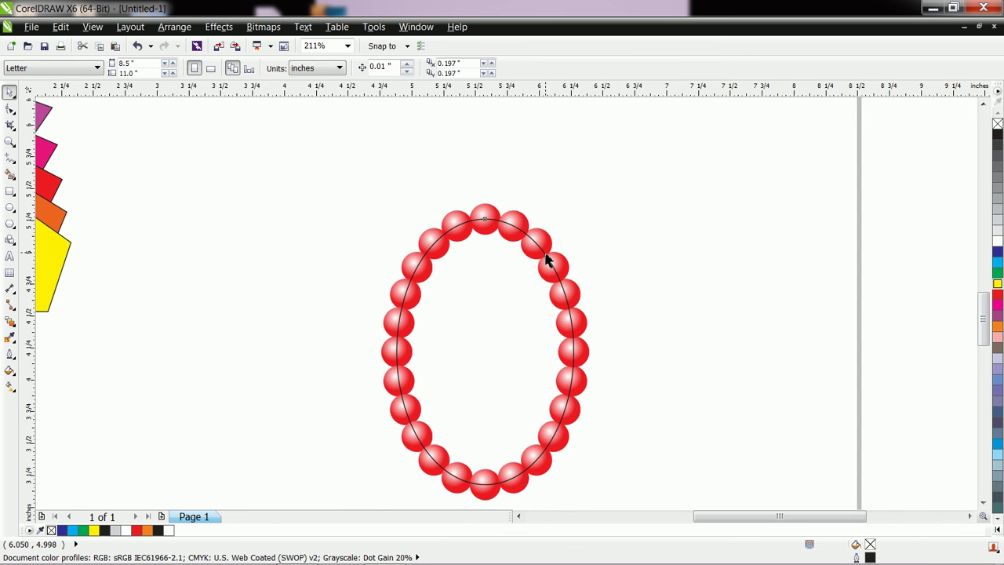
click(548, 261)
click(997, 262)
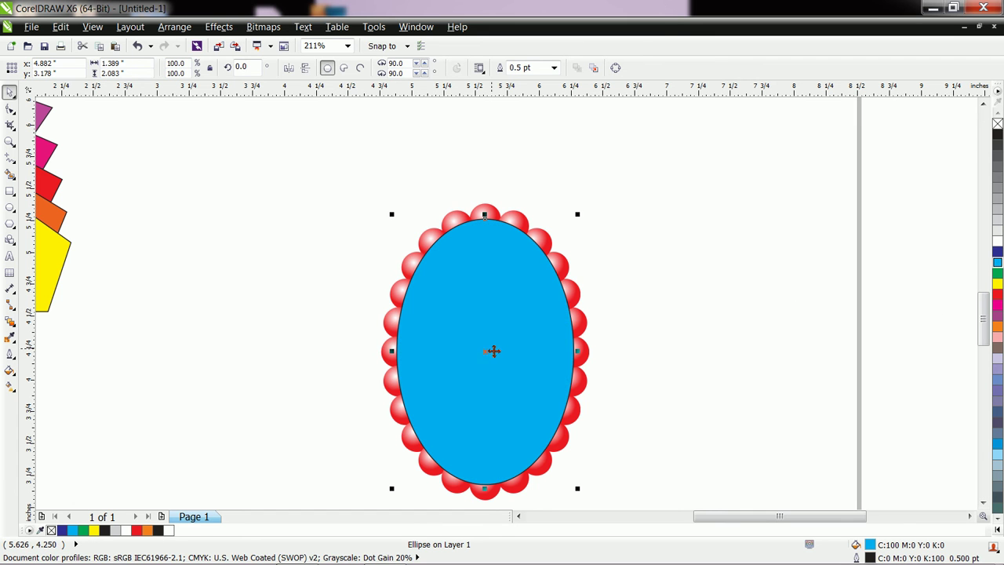
right_click(493, 350)
mouse_move(656, 227)
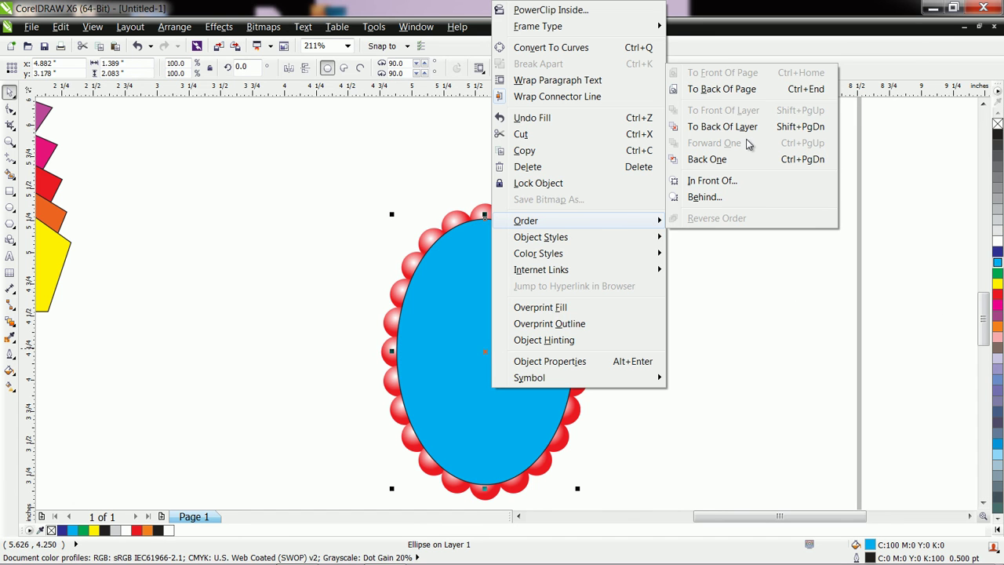
click(750, 91)
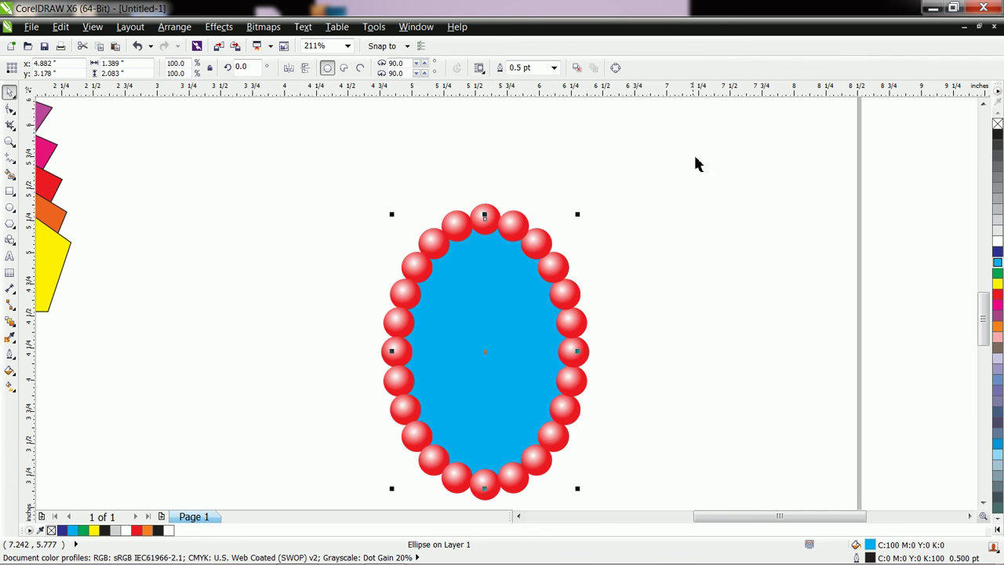
key(ctrl+z)
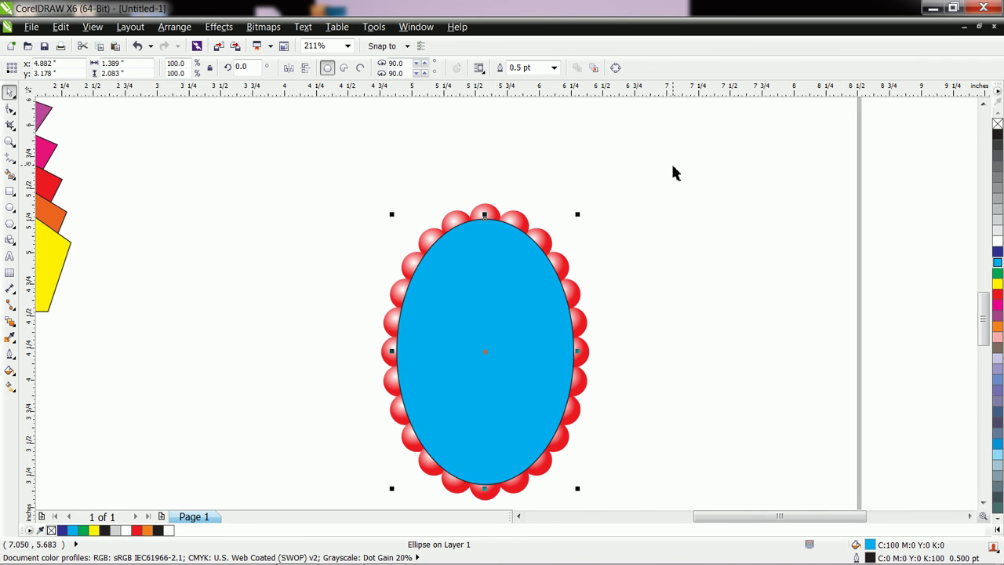
Make a smaller concentric copy of the ellipse, about 0.77 by 1.15 inches, and fill it green.
drag(581, 216, 553, 275)
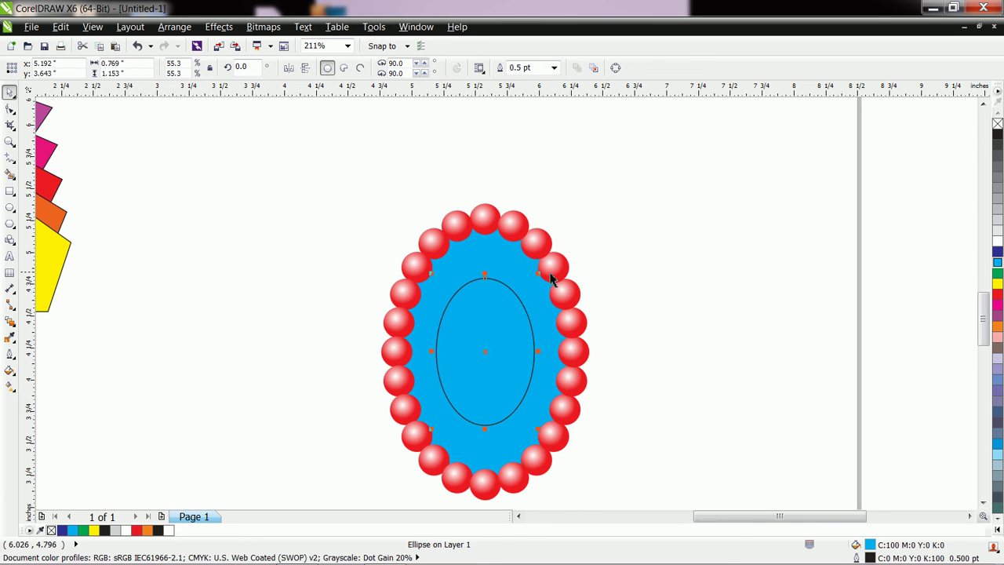
click(998, 296)
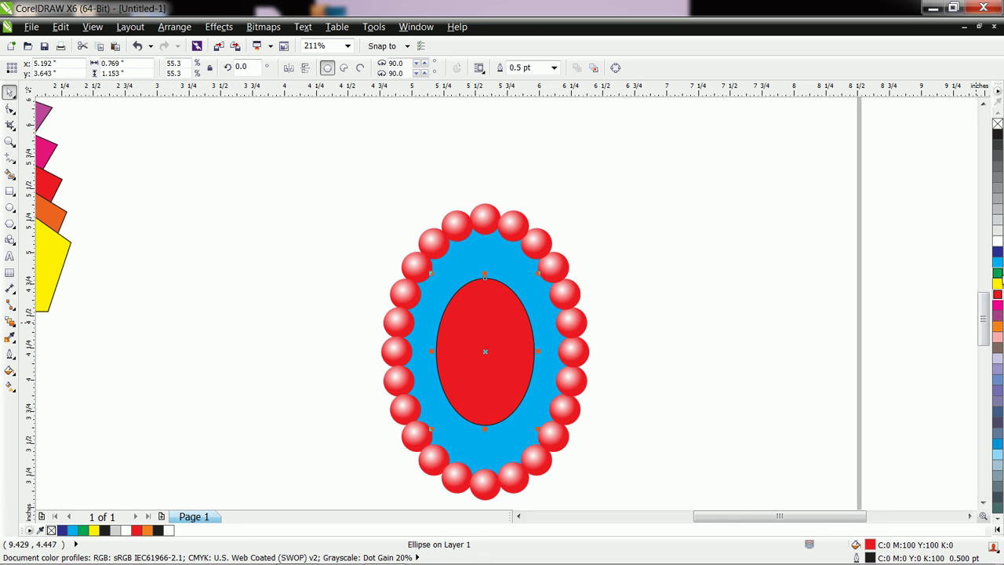
click(998, 273)
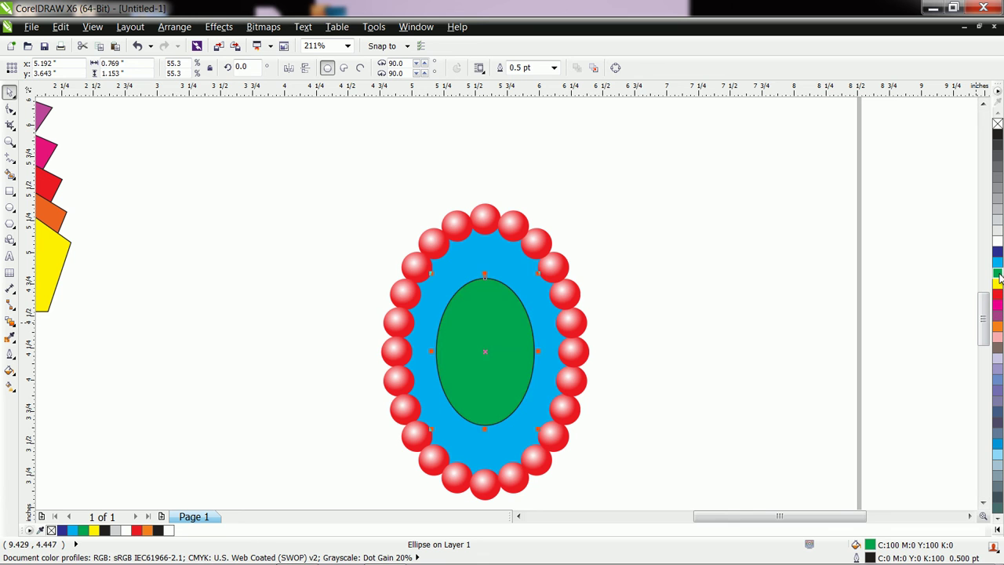
Remove the outline from the inner green ellipse.
click(554, 68)
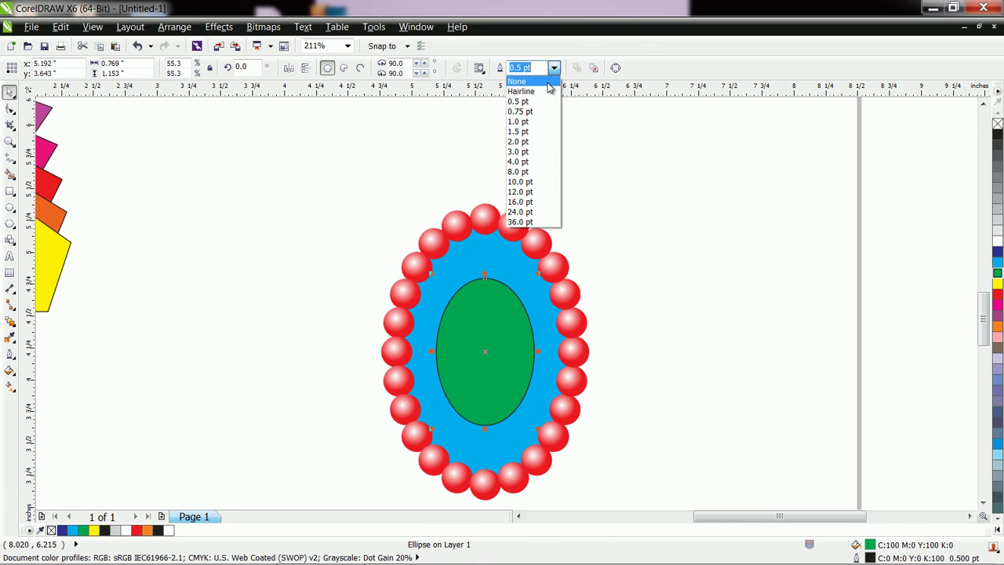
click(549, 82)
click(643, 312)
scroll(649, 311, down, 2)
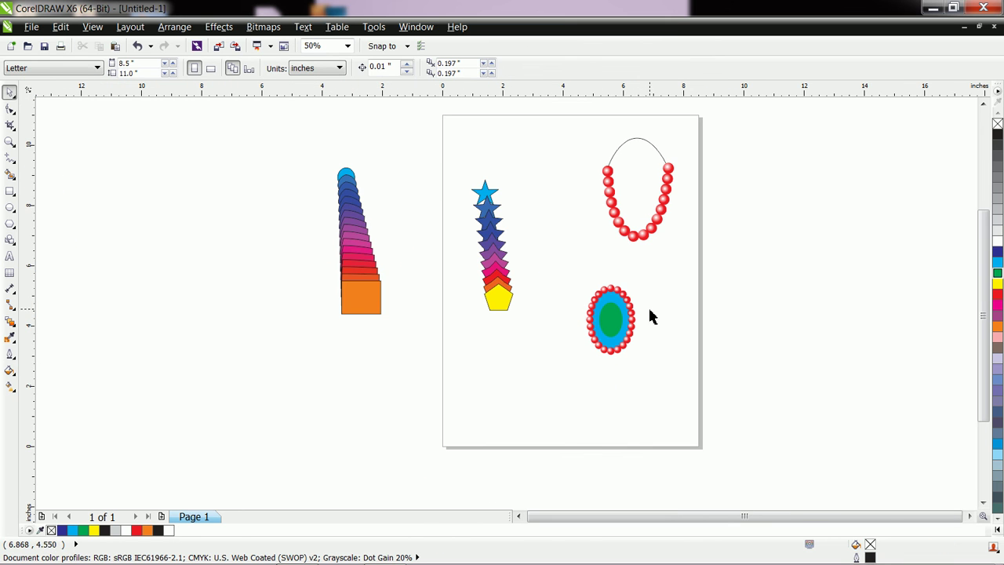
Change the fill of the larger ellipse behind the beads to yellow.
click(619, 307)
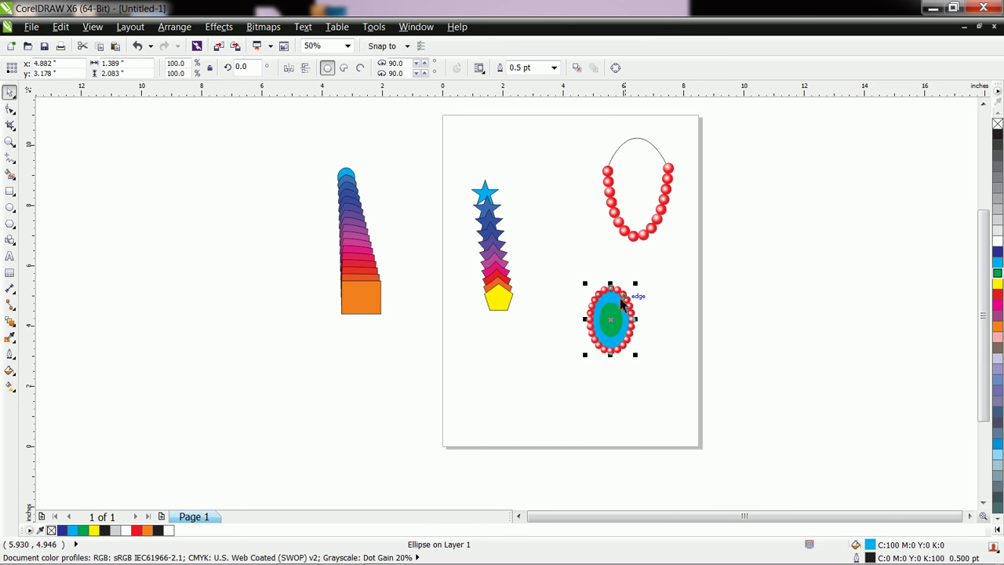
click(998, 284)
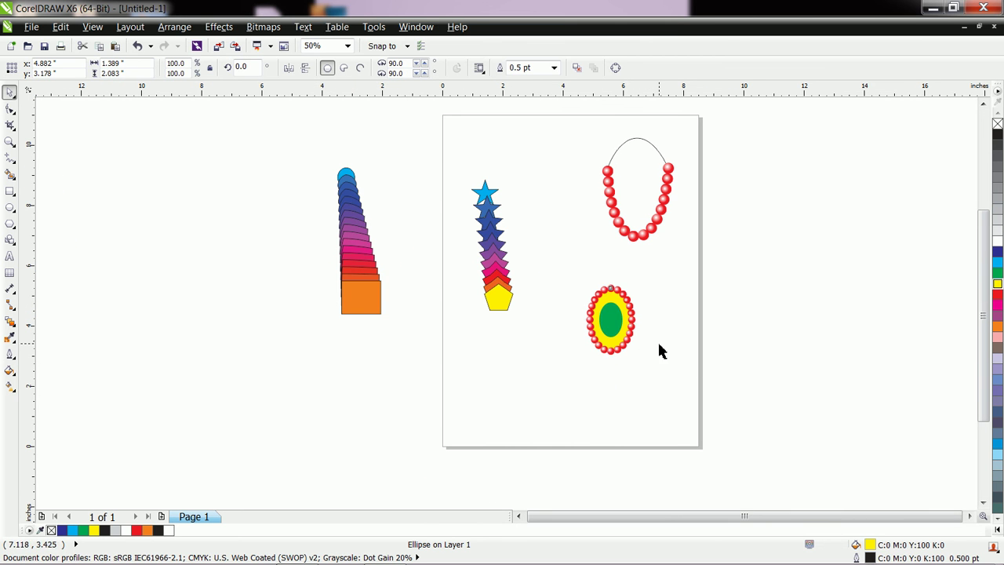
click(651, 345)
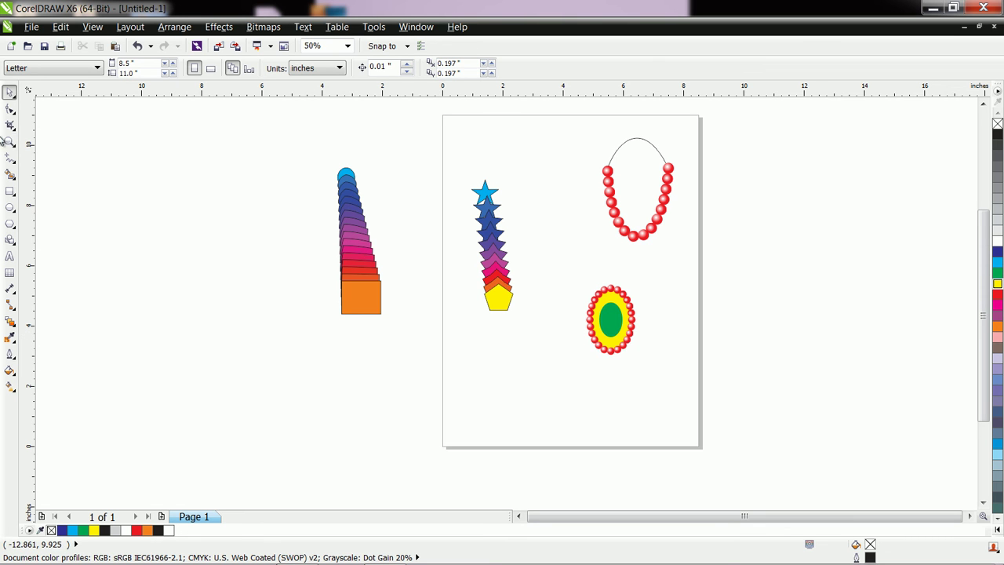
Group the bead ring and both ellipses into one medallion.
click(9, 142)
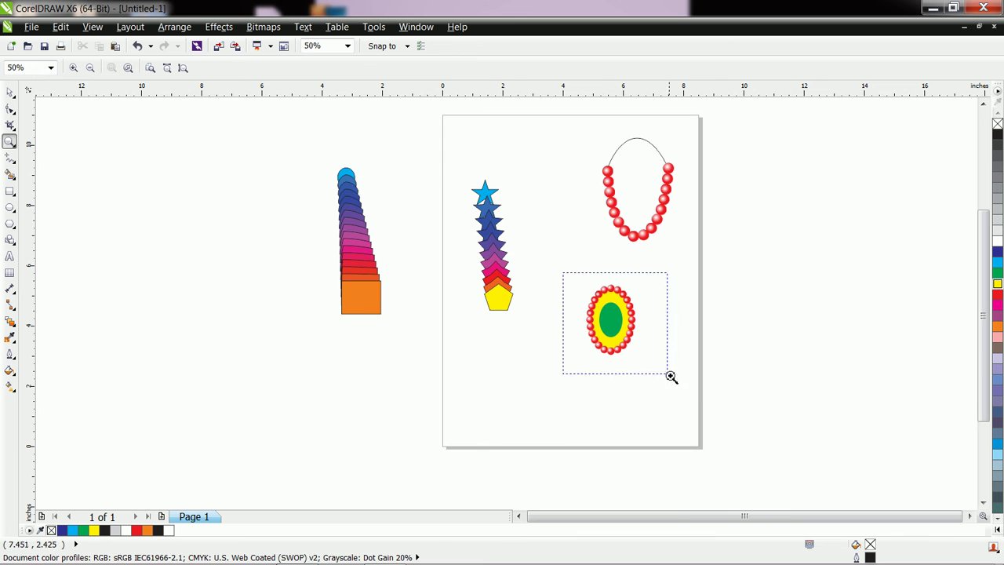
drag(619, 337, 685, 393)
click(8, 94)
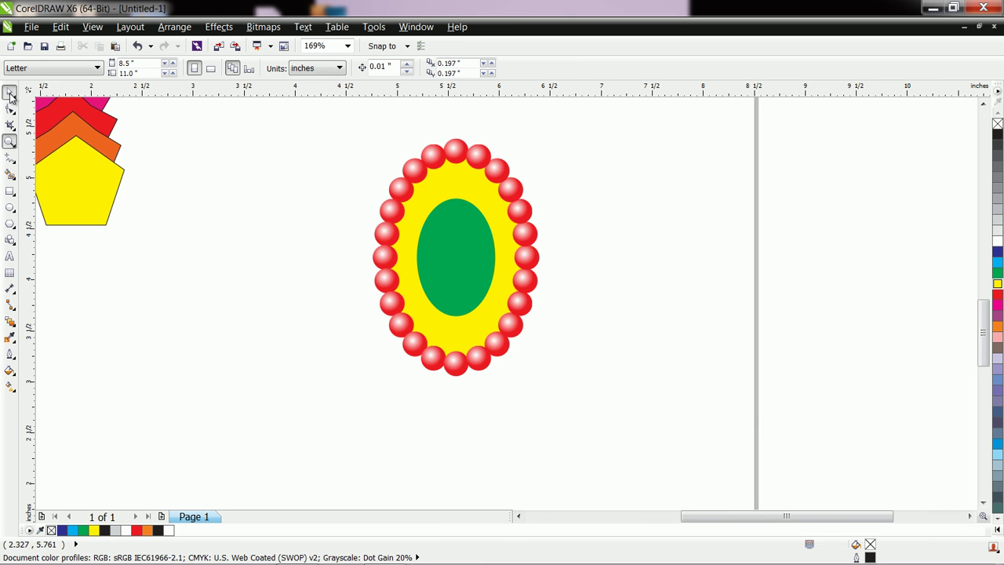
drag(364, 142, 601, 412)
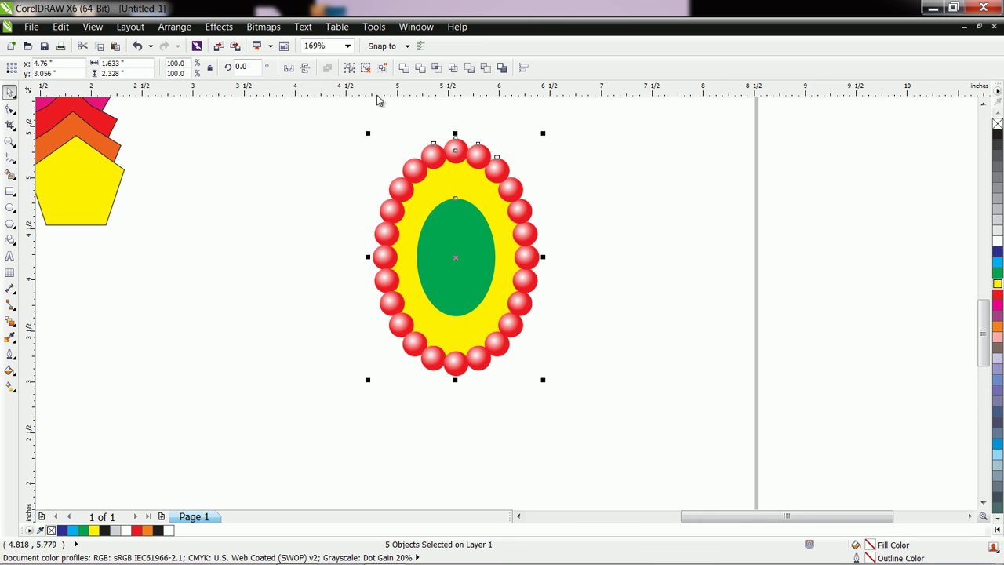
click(350, 69)
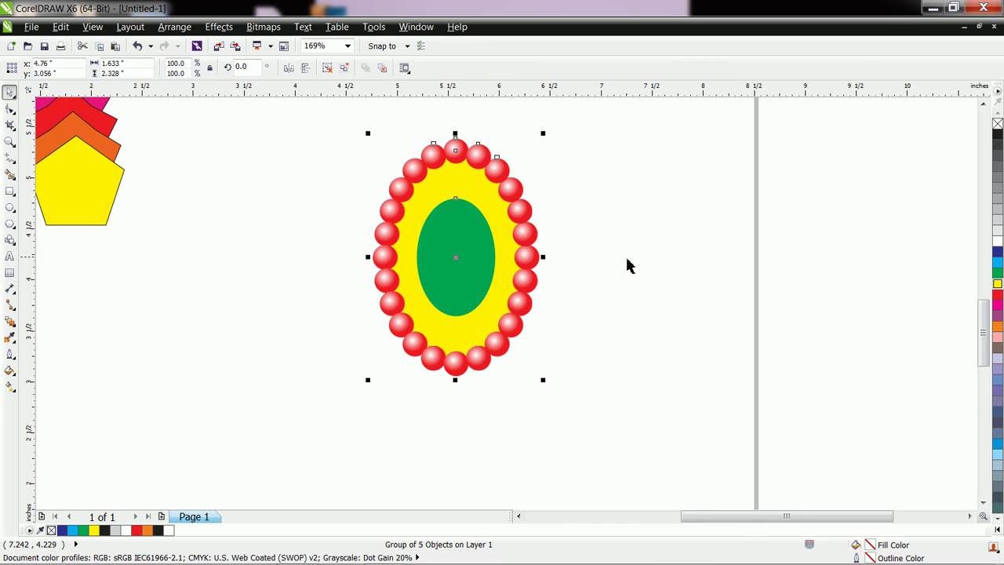
Move the medallion about 1 inch to the left and place a copy about 4 inches to its right.
click(593, 265)
drag(442, 269, 754, 259)
Blend the two bead medallions into each other with 5 steps.
click(10, 325)
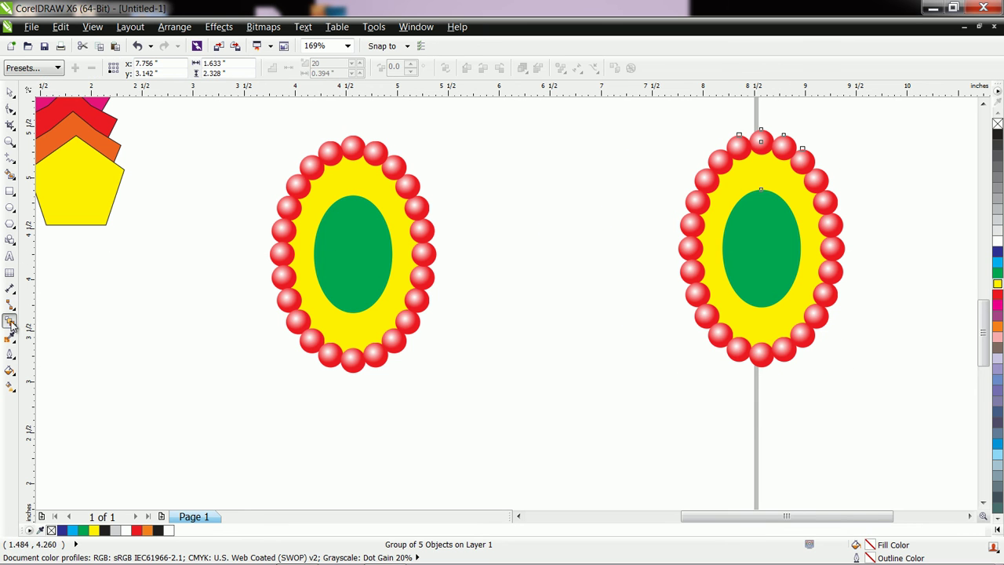
drag(363, 280, 765, 261)
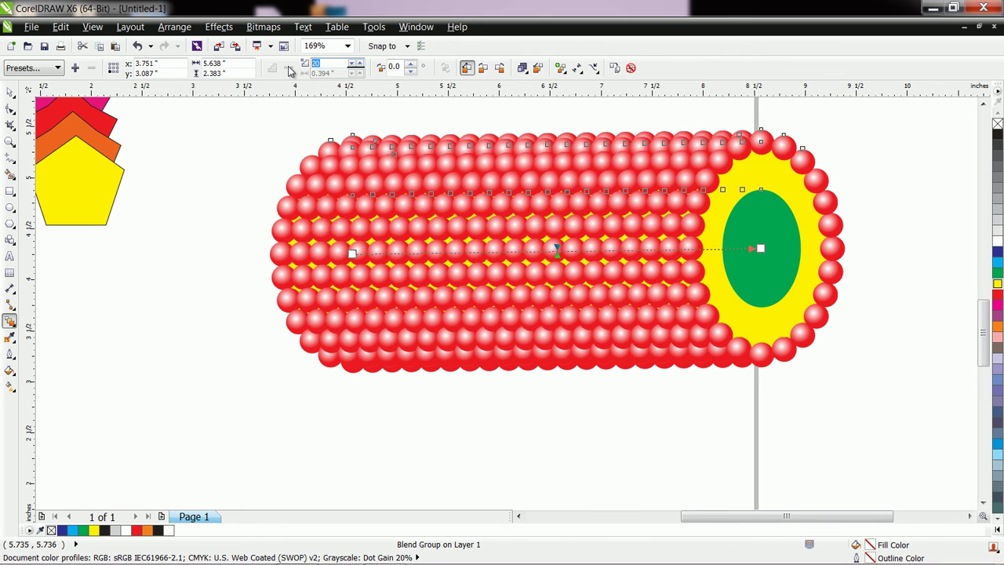
key(Return)
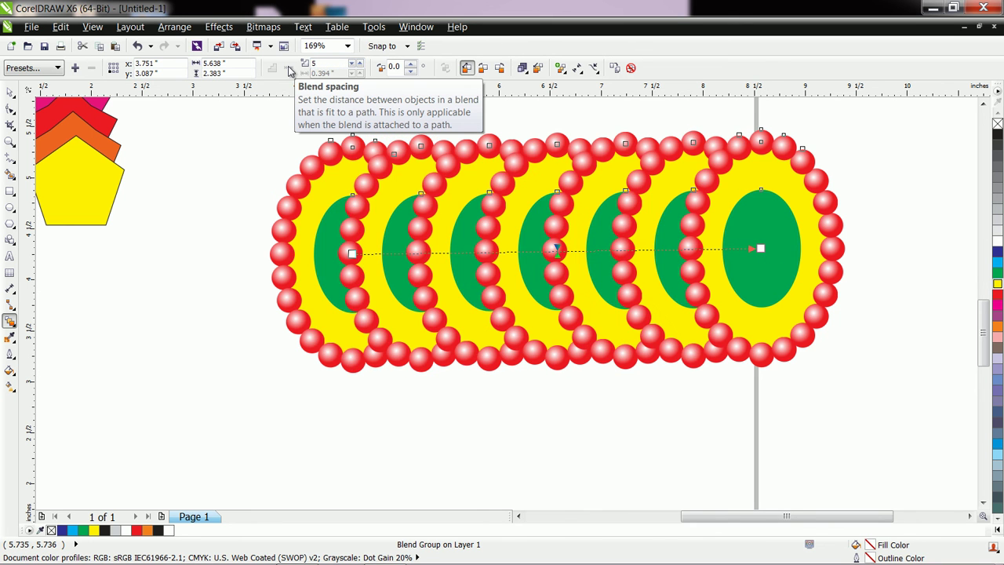
Try to move the cyan star of the star-to-pentagon blend below the yellow pentagon.
scroll(608, 336, up, 2)
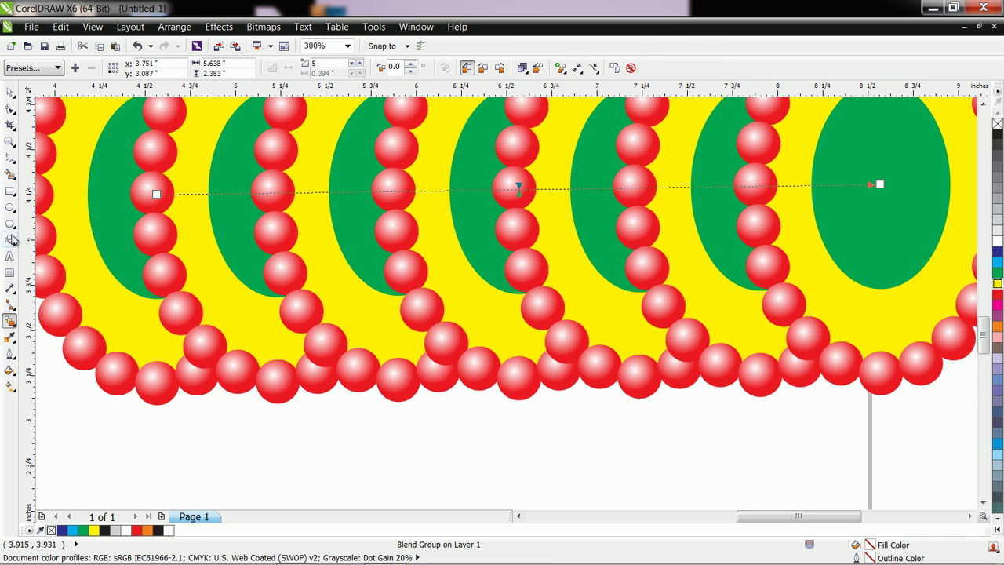
click(10, 141)
right_click(318, 263)
right_click(377, 269)
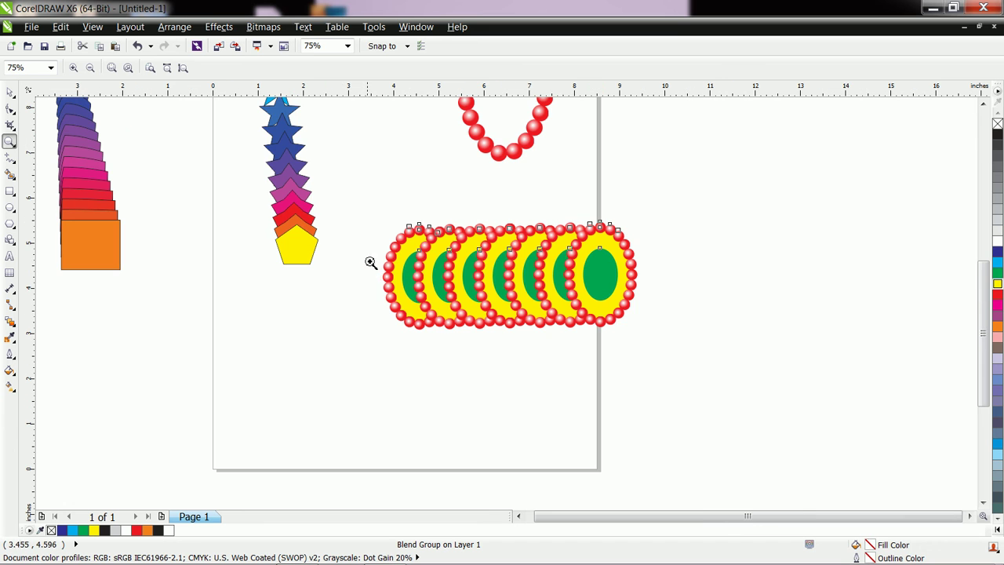
click(10, 91)
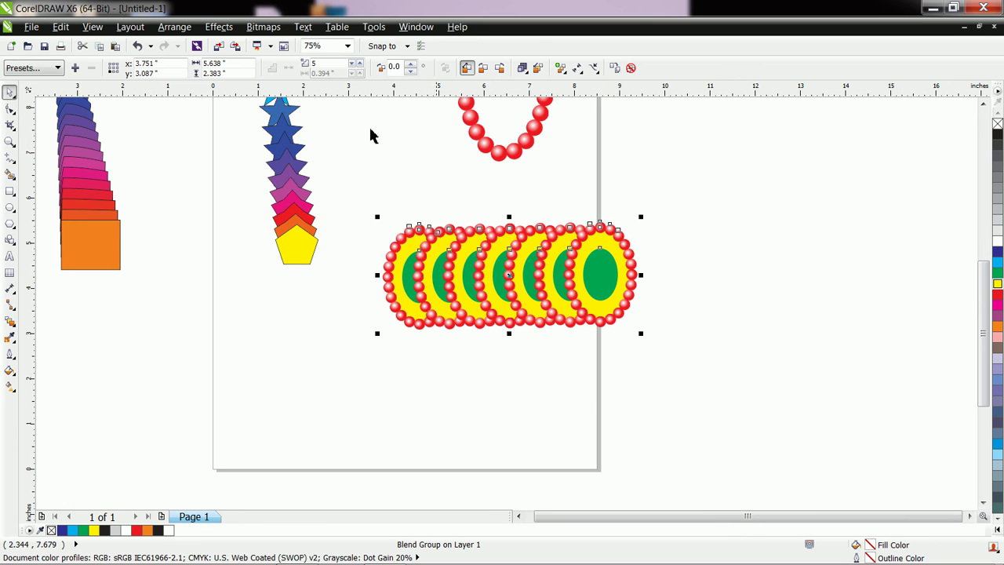
click(977, 106)
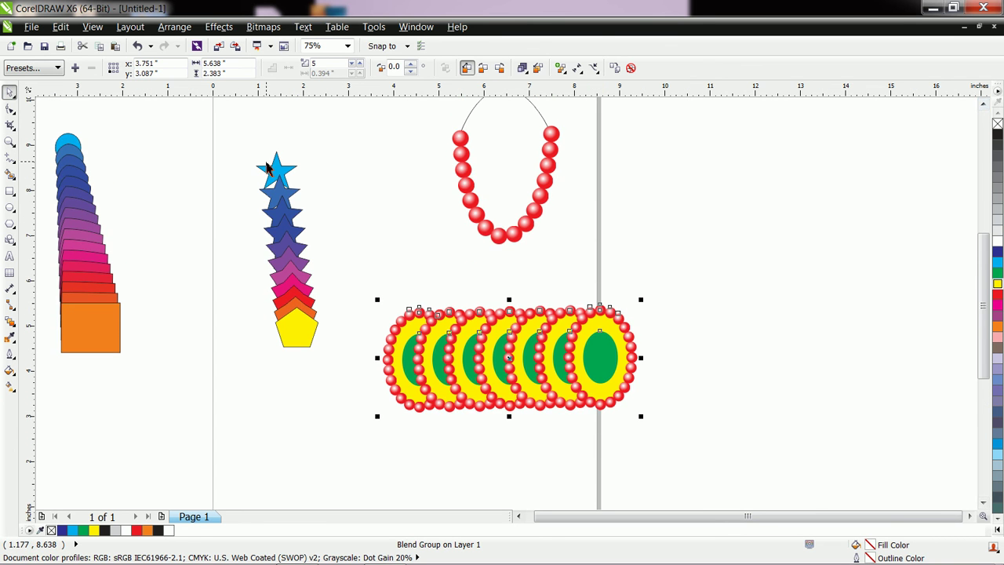
click(275, 168)
drag(274, 168, 292, 421)
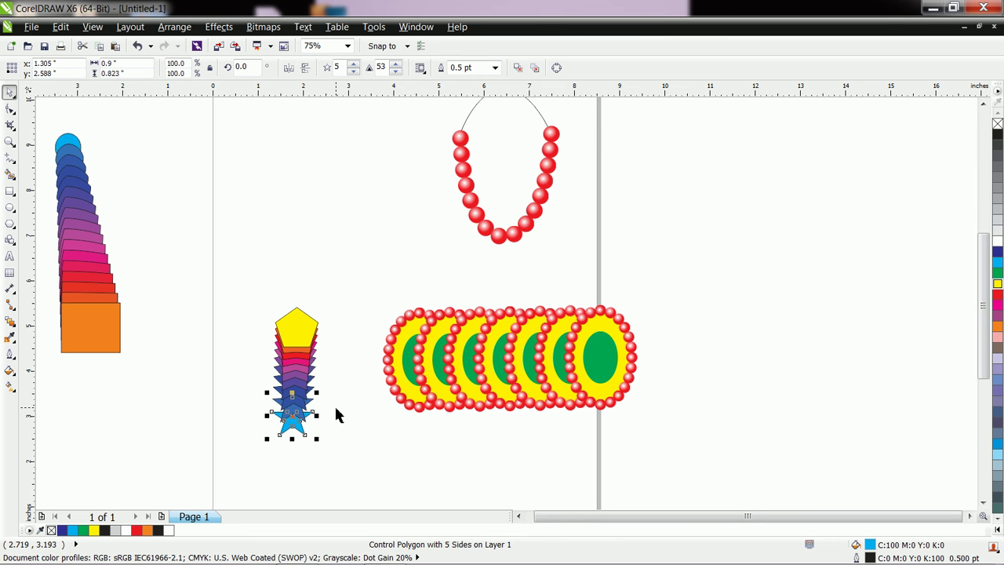
key(ctrl+z)
click(248, 188)
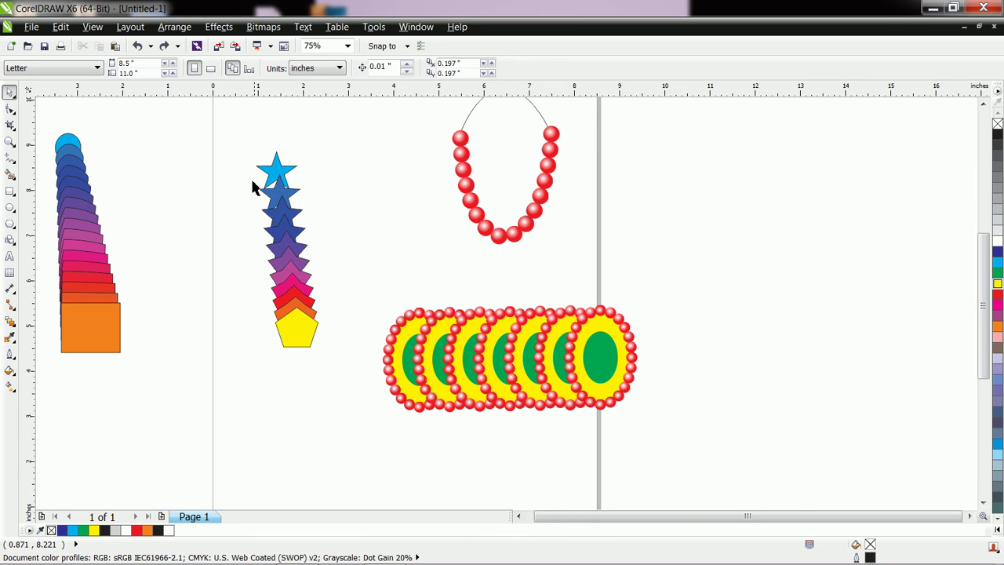
Break the star-to-pentagon blend group apart.
click(280, 170)
click(289, 230)
click(190, 25)
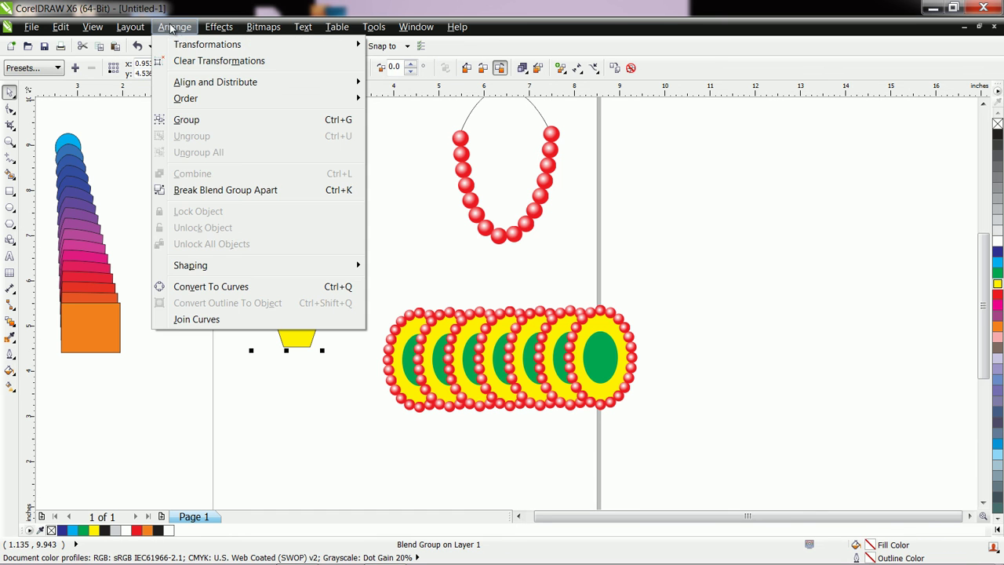
click(205, 190)
click(182, 188)
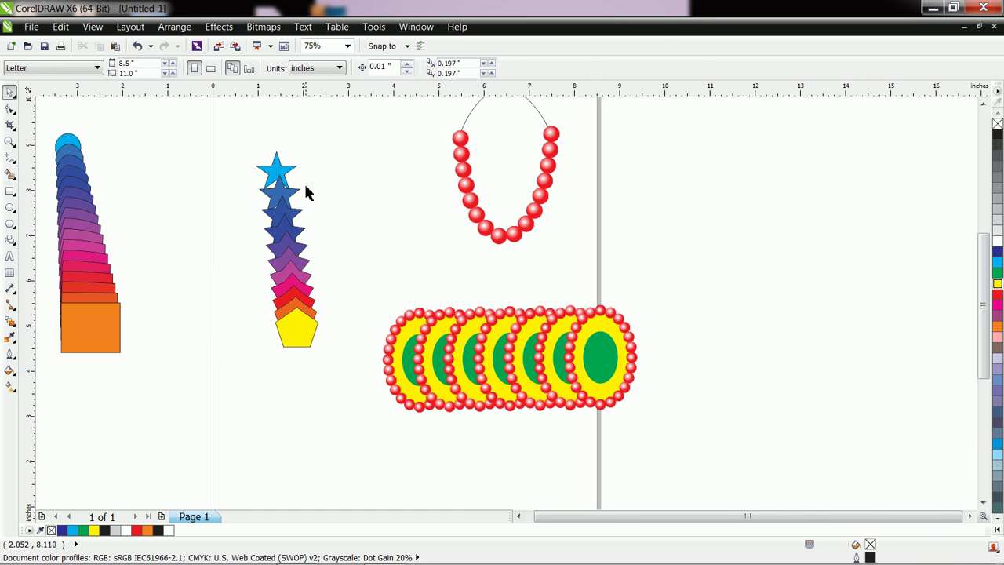
Move the separated cyan star into the empty page area below the yellow pentagon.
click(280, 169)
drag(280, 169, 275, 373)
scroll(282, 303, down, 3)
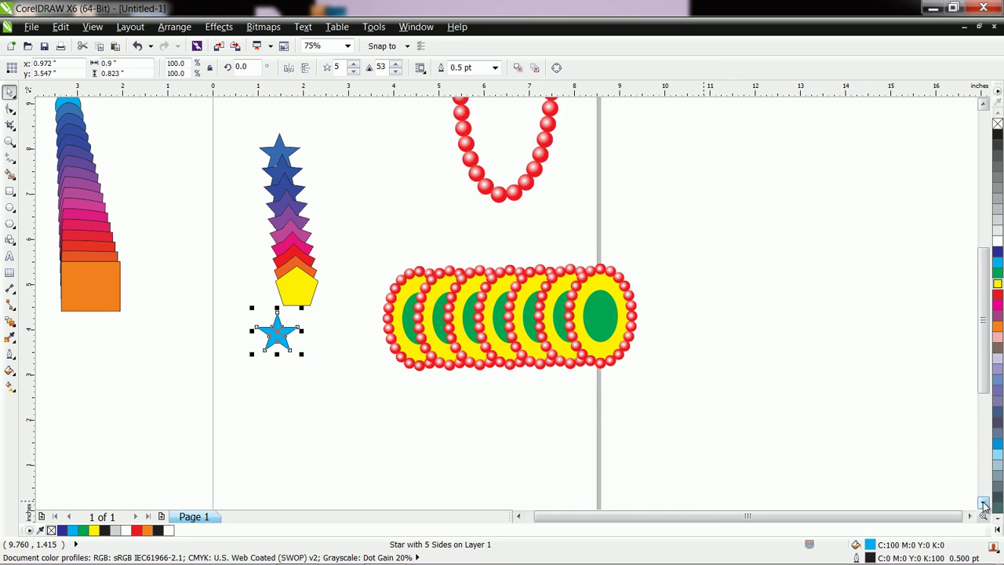
drag(279, 256, 283, 308)
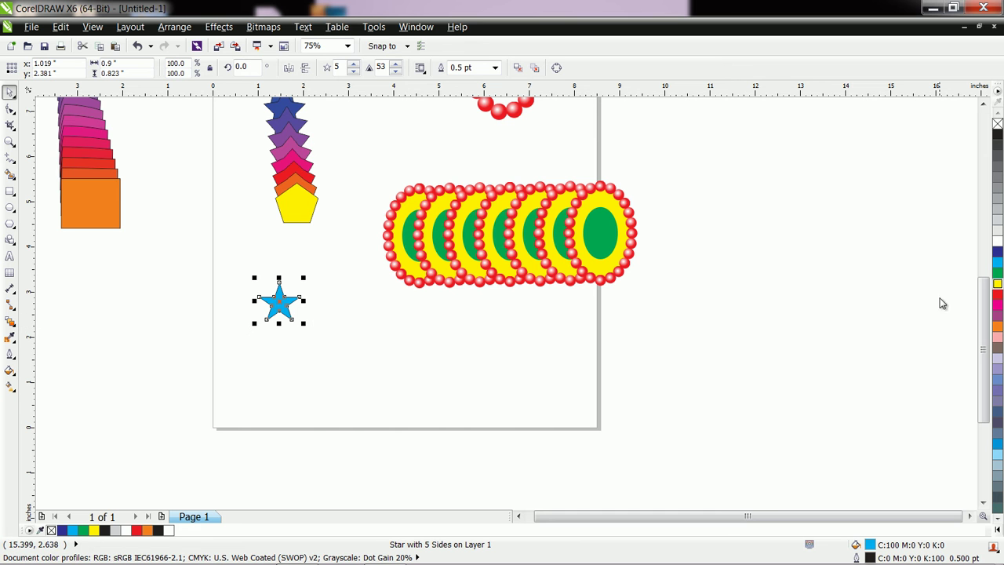
Remove the cyan star's outline and scale the star down to about 23.5%.
click(495, 67)
click(463, 80)
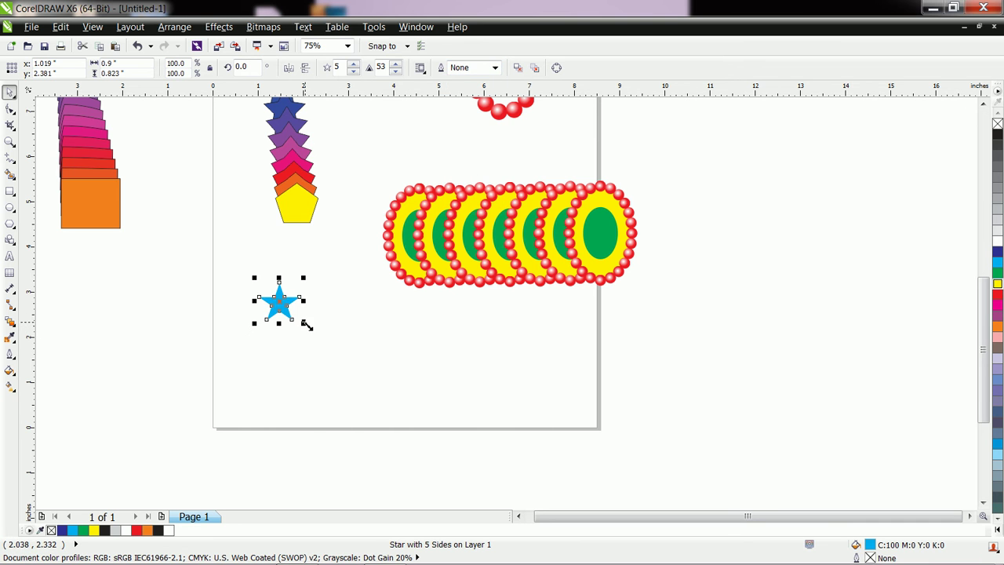
drag(305, 326, 292, 313)
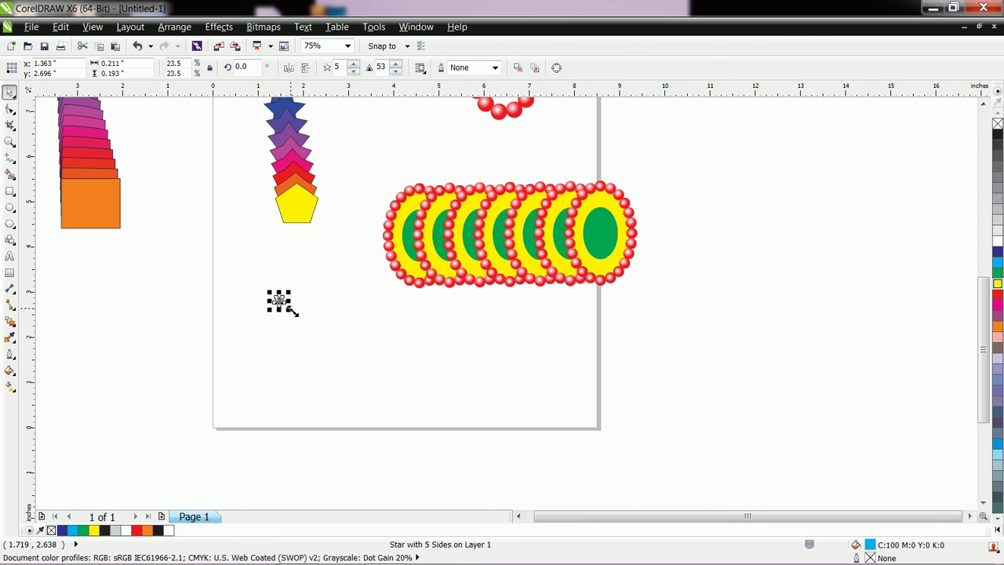
Place a copy of the small star about 0.55 inch to its right and 1.1 inches lower.
scroll(292, 311, up, 2)
scroll(284, 307, up, 2)
scroll(280, 298, down, 1)
click(324, 353)
drag(279, 293, 313, 392)
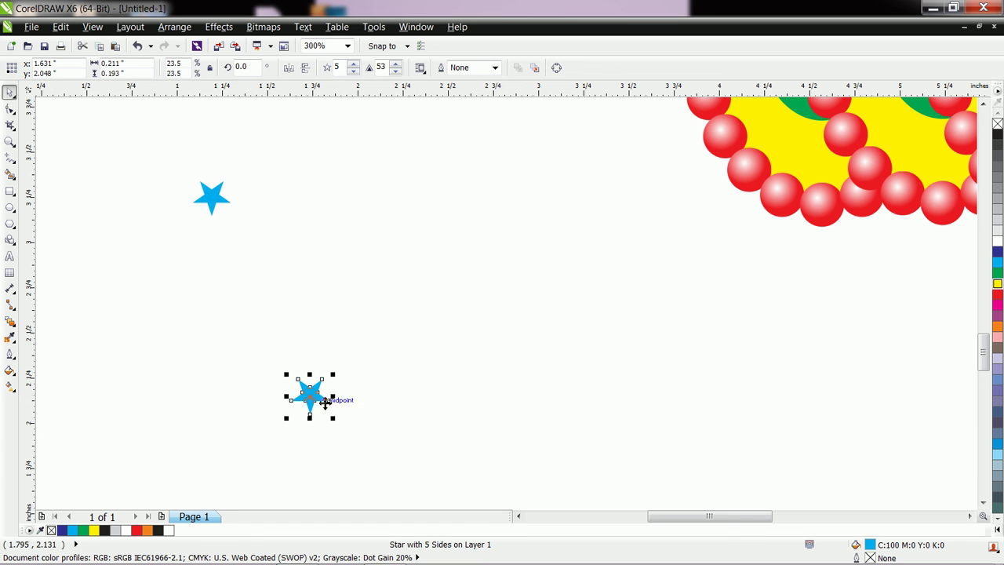
Blend the two small stars with 20 steps and a counterclockwise colour progression for rainbow colours.
click(9, 322)
drag(208, 204, 310, 404)
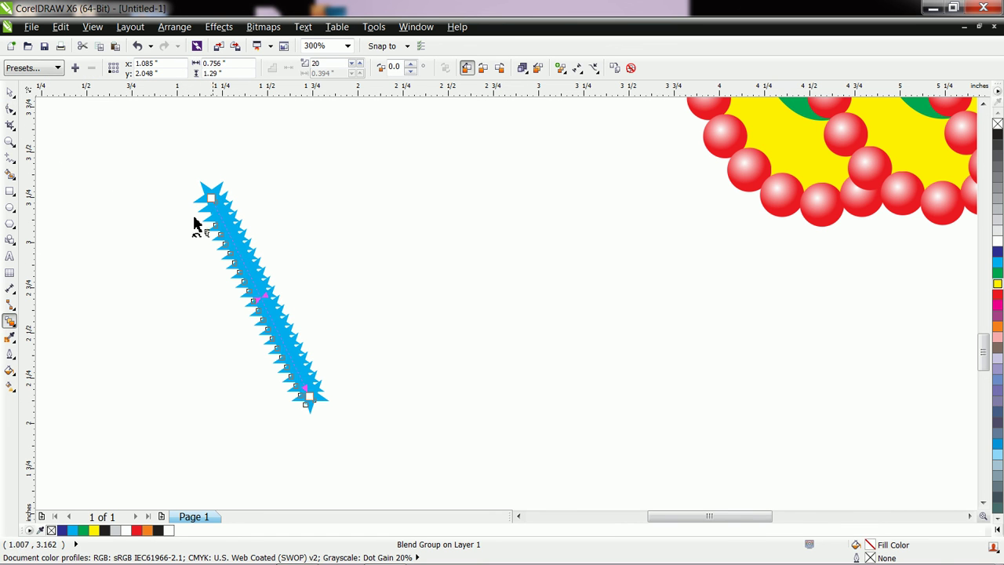
click(483, 68)
click(499, 69)
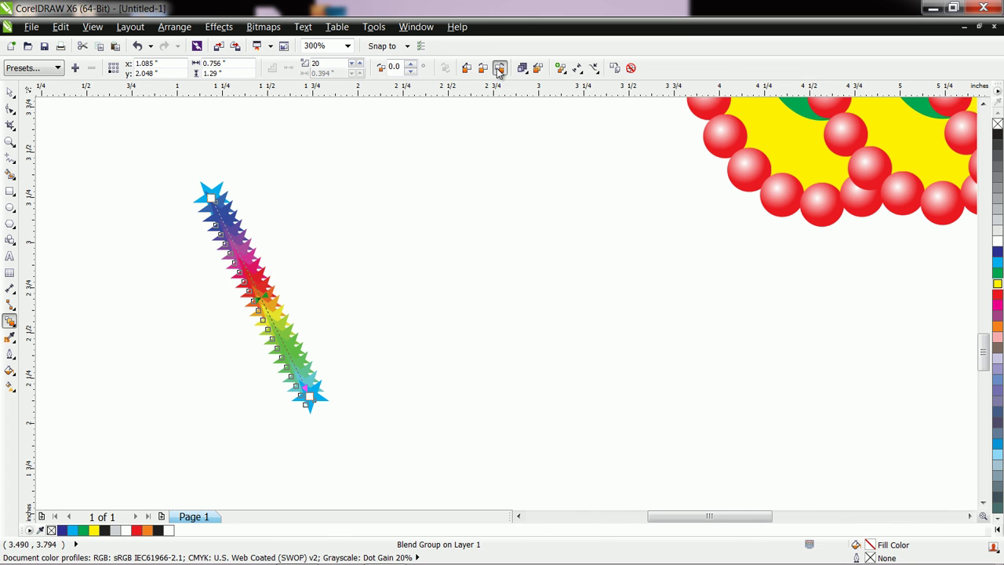
Add the artistic text "A" in Arial beside the star blend and enlarge it to about 76.5 pt.
click(9, 257)
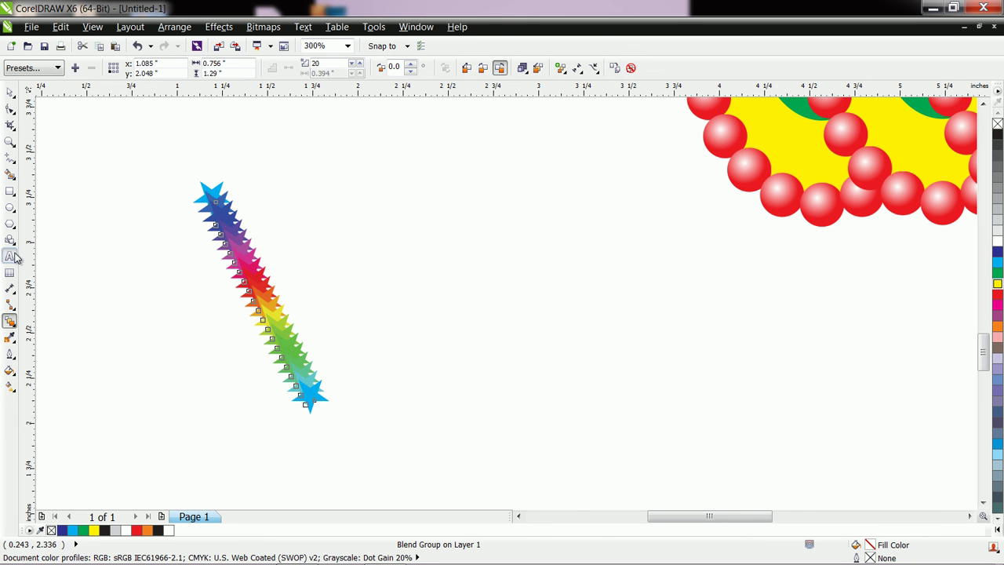
click(448, 340)
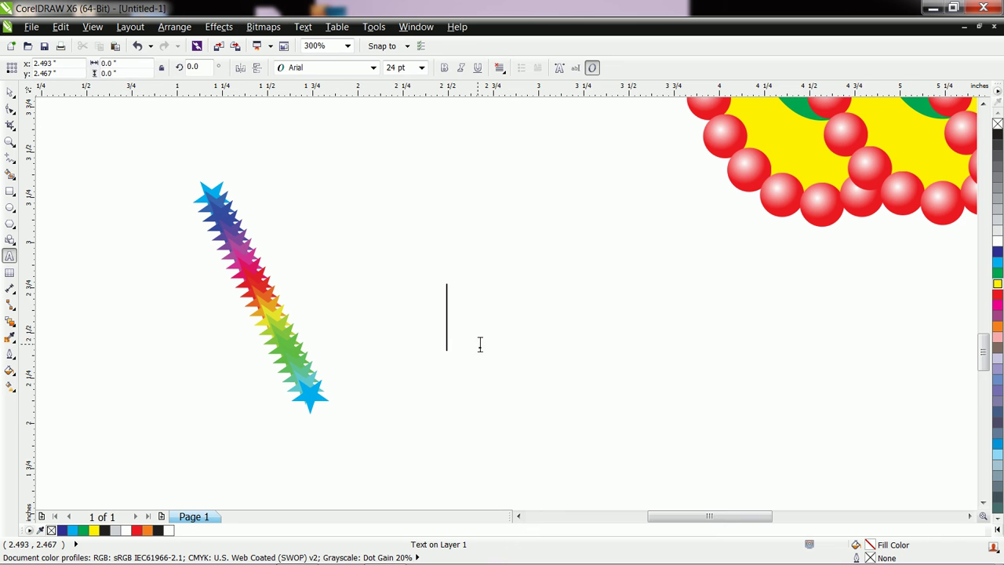
text(A)
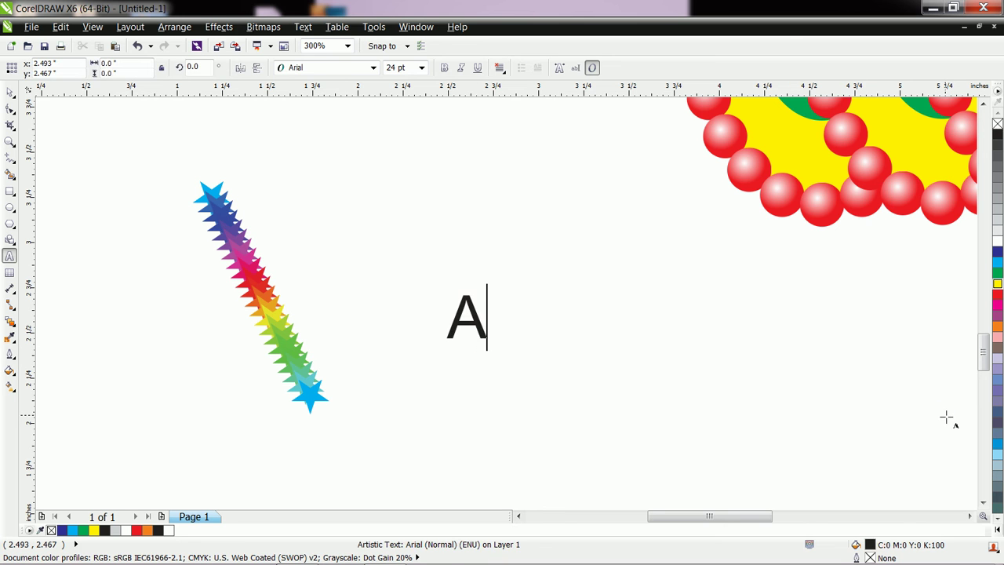
click(10, 94)
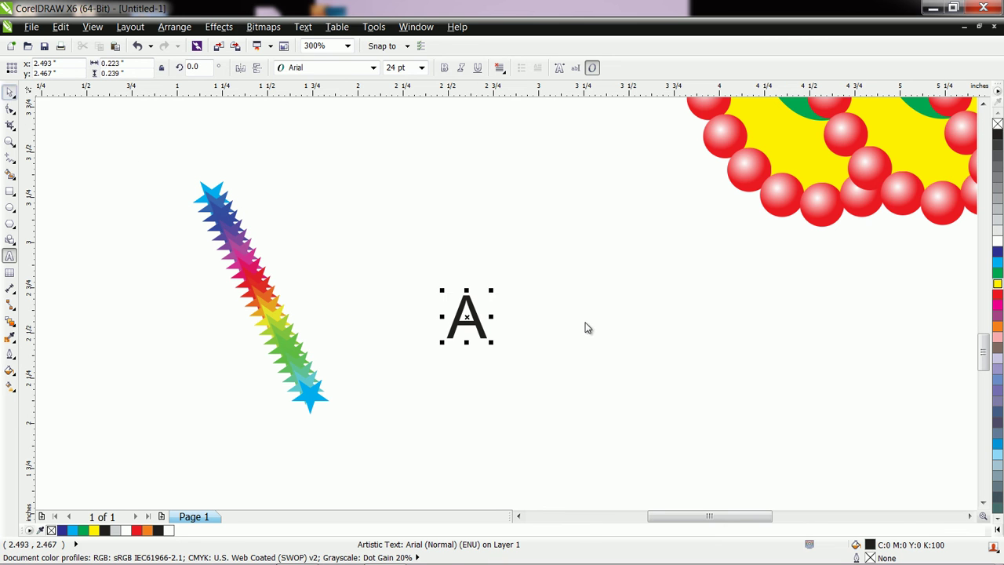
drag(491, 289, 578, 183)
Attach the rainbow star blend to the letter A as its path and spread it along the full path.
click(242, 255)
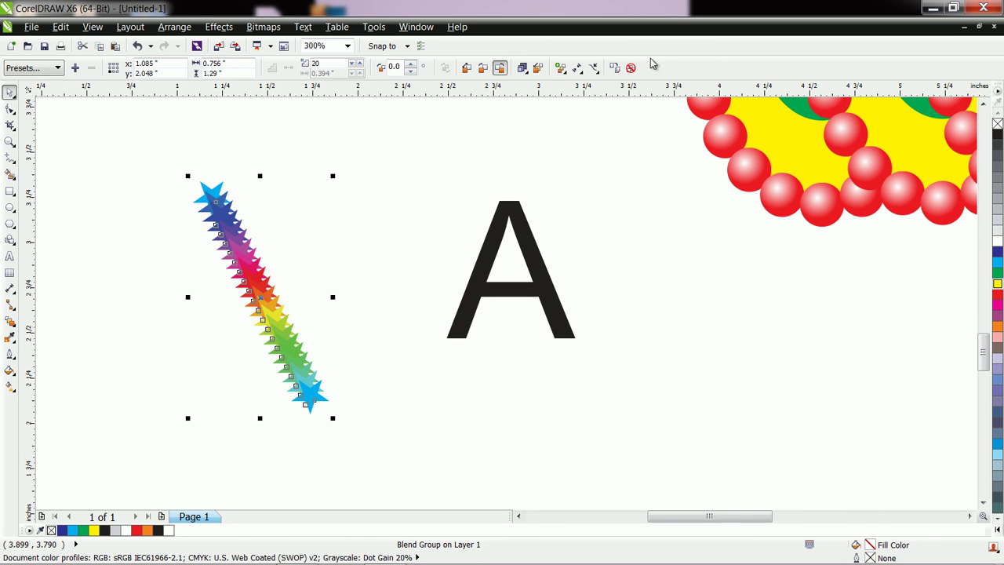
click(596, 69)
click(616, 83)
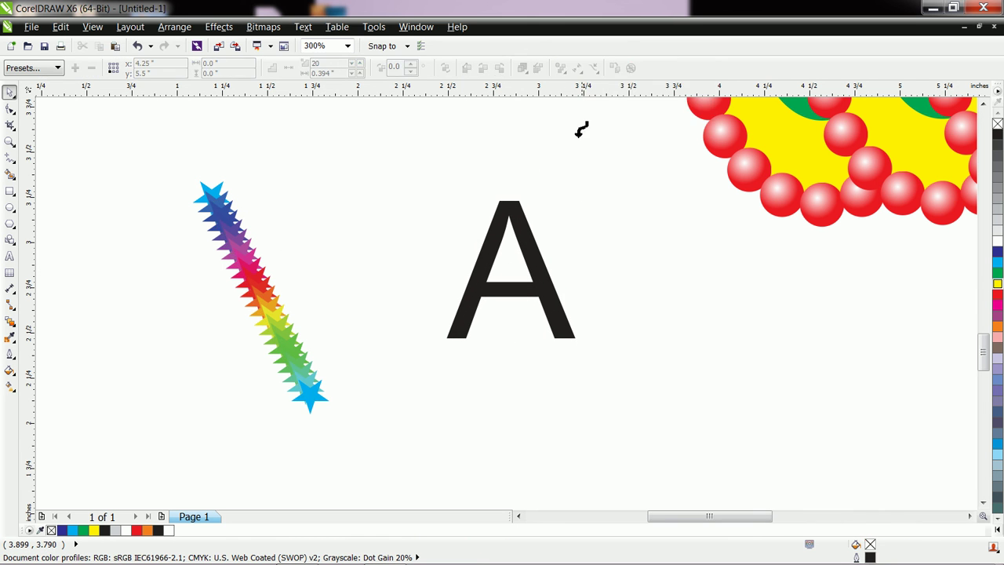
click(483, 254)
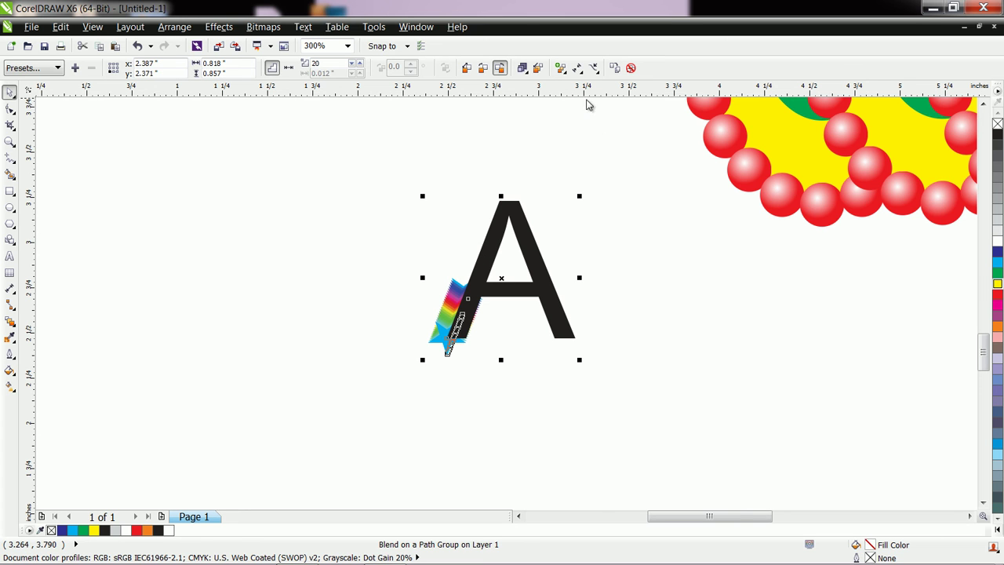
click(560, 69)
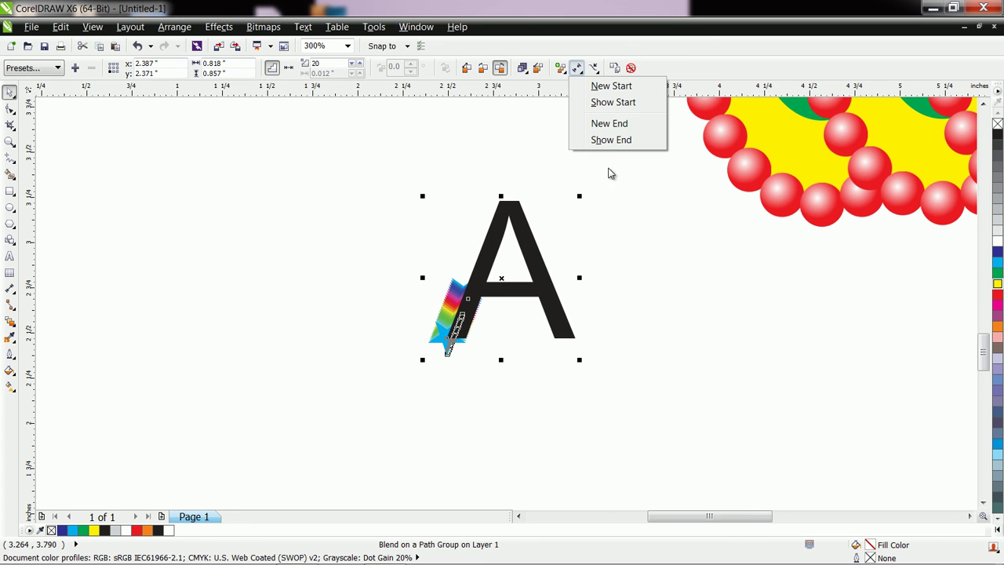
click(600, 152)
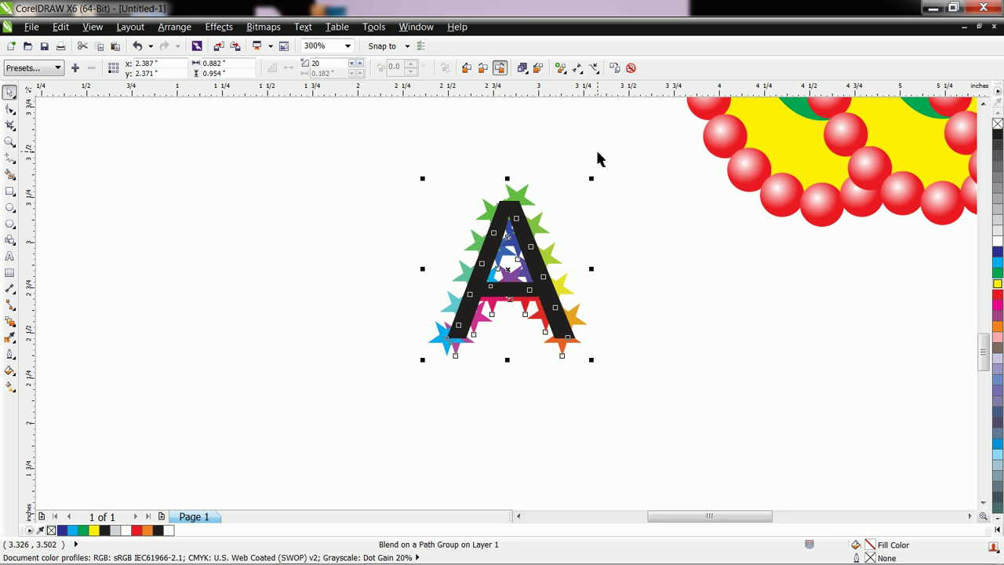
Increase the number of steps in the star blend around the letter A to 36.
click(361, 64)
click(361, 63)
click(360, 64)
click(360, 64)
click(360, 64)
click(360, 64)
click(360, 63)
click(360, 63)
click(360, 64)
click(361, 64)
click(360, 63)
click(360, 63)
click(361, 63)
click(360, 64)
click(360, 64)
click(361, 64)
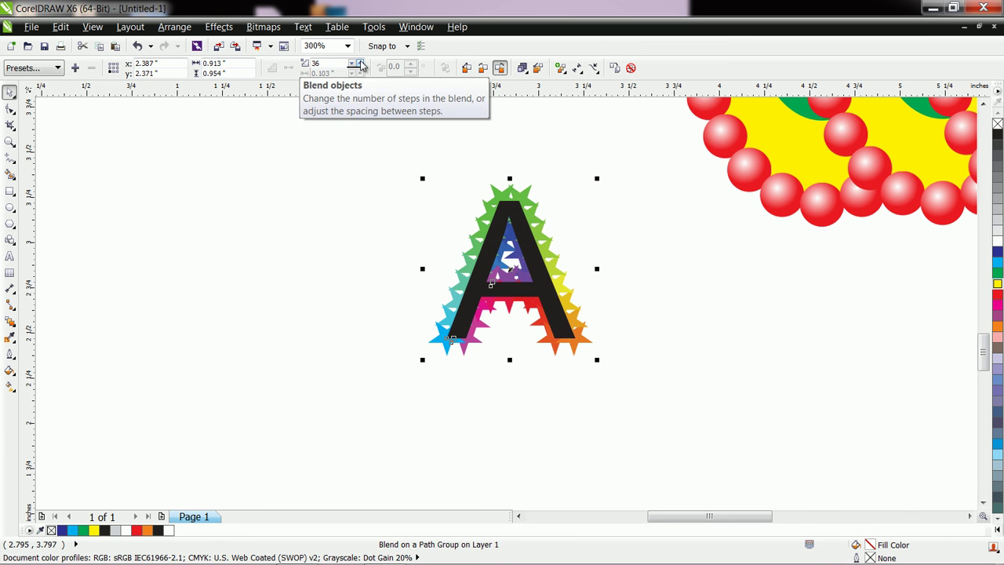
Break the star blend apart from the letter A it follows.
click(190, 28)
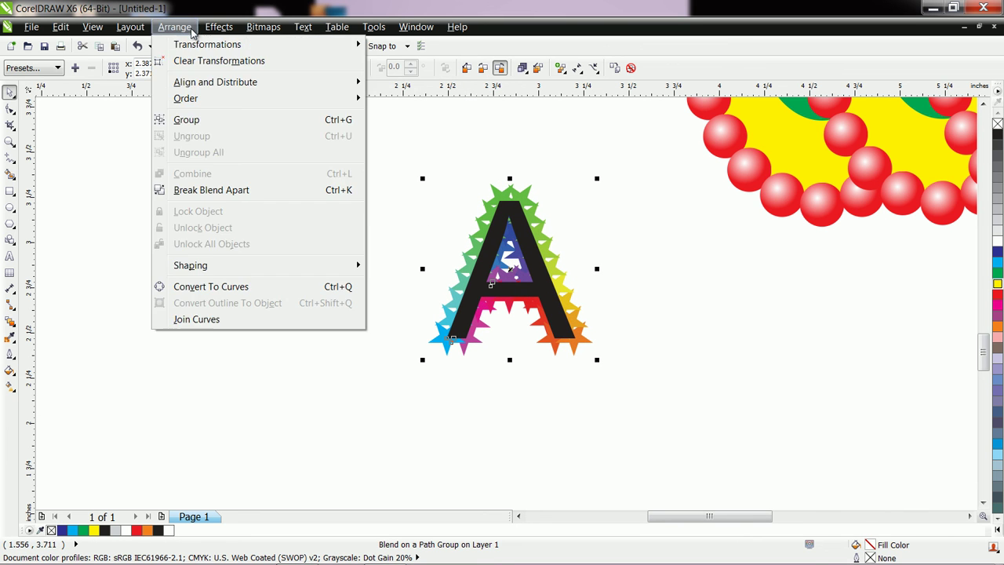
click(223, 191)
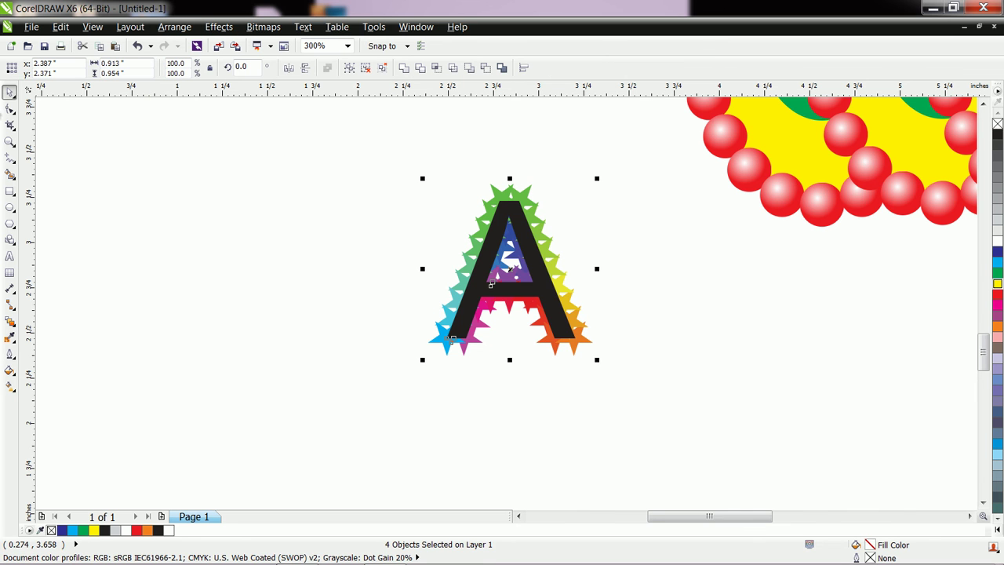
click(258, 280)
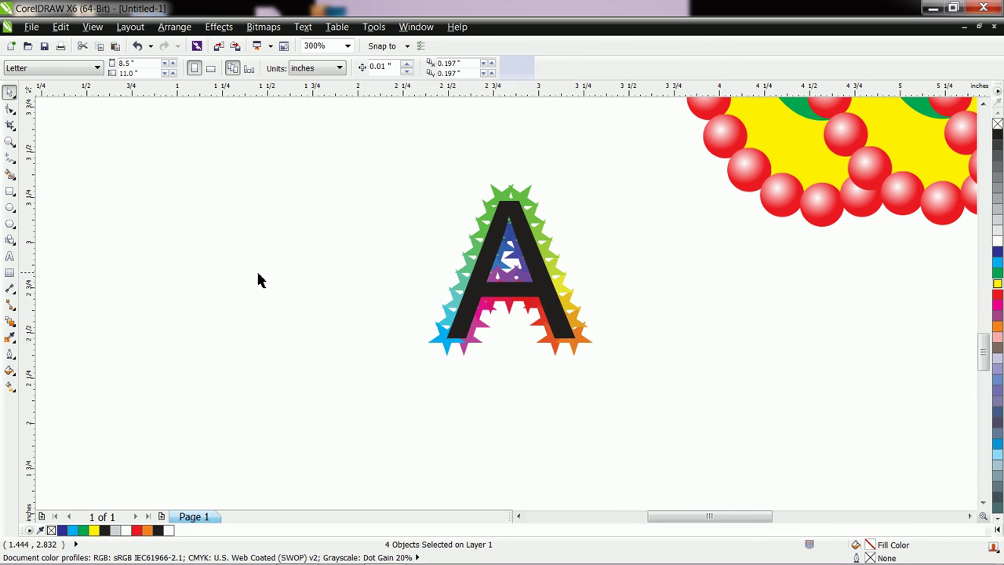
Try to move the black letter A about 0.8 inch away from the stars.
click(501, 222)
drag(499, 233, 351, 230)
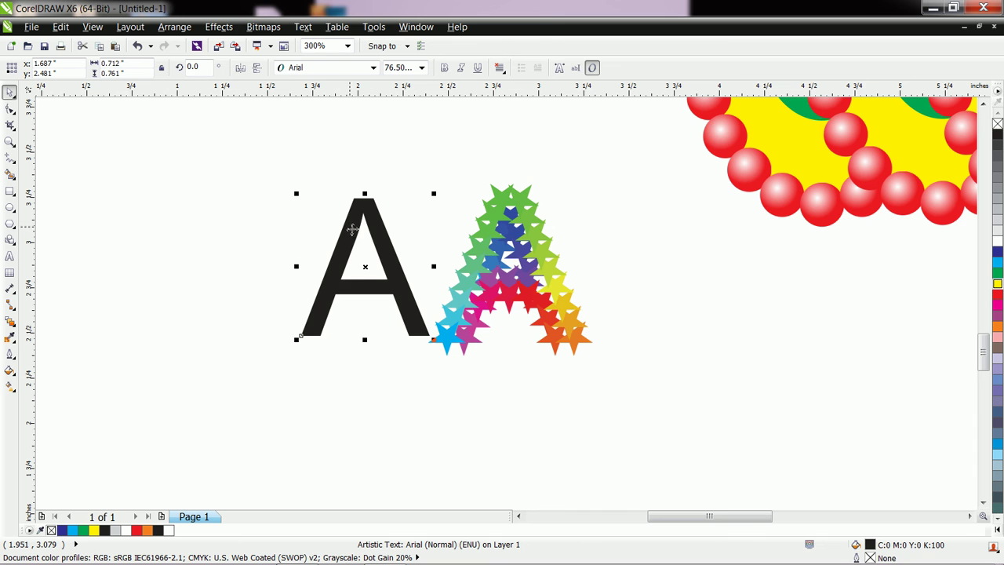
key(ctrl+z)
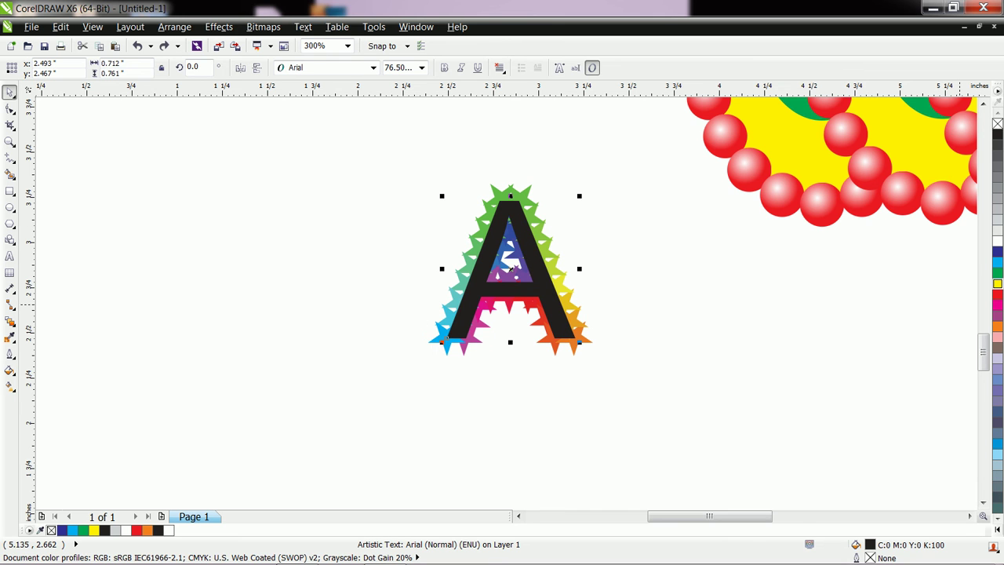
Try a yellow fill on the letter A and change it to 30% black.
click(997, 285)
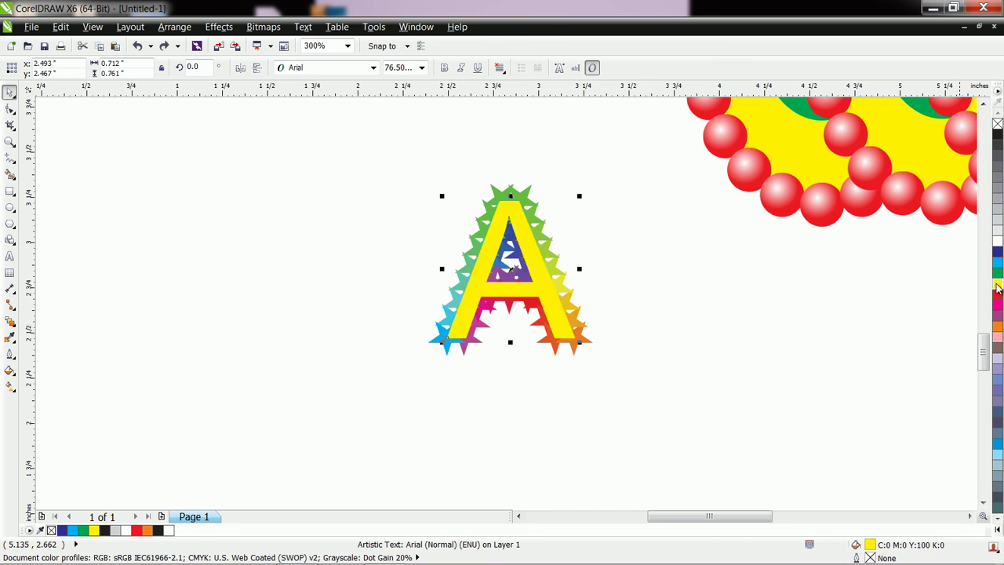
click(997, 212)
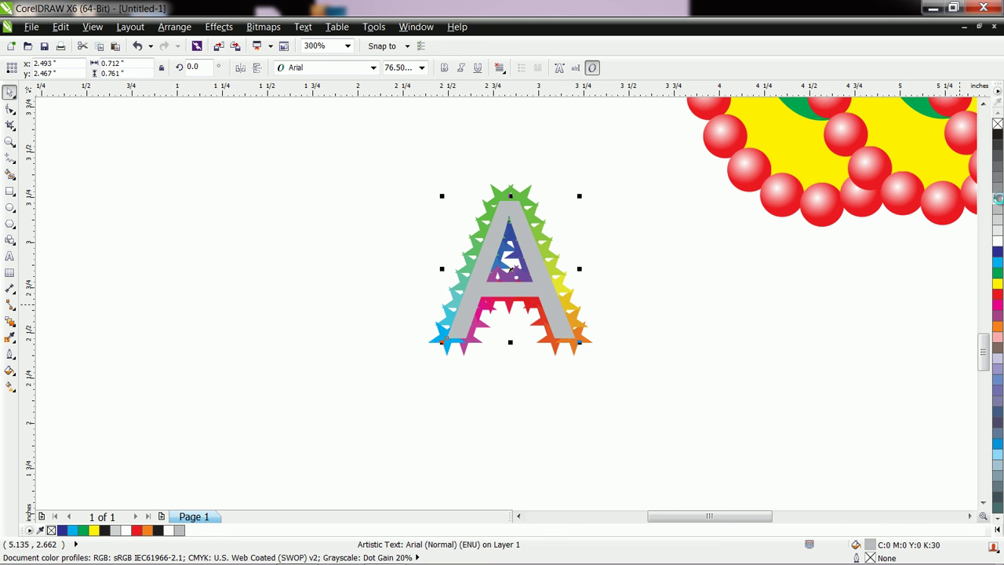
Fill the letter A with light grey and move it about 1.4 inches to the left of the star outline.
click(999, 201)
click(998, 135)
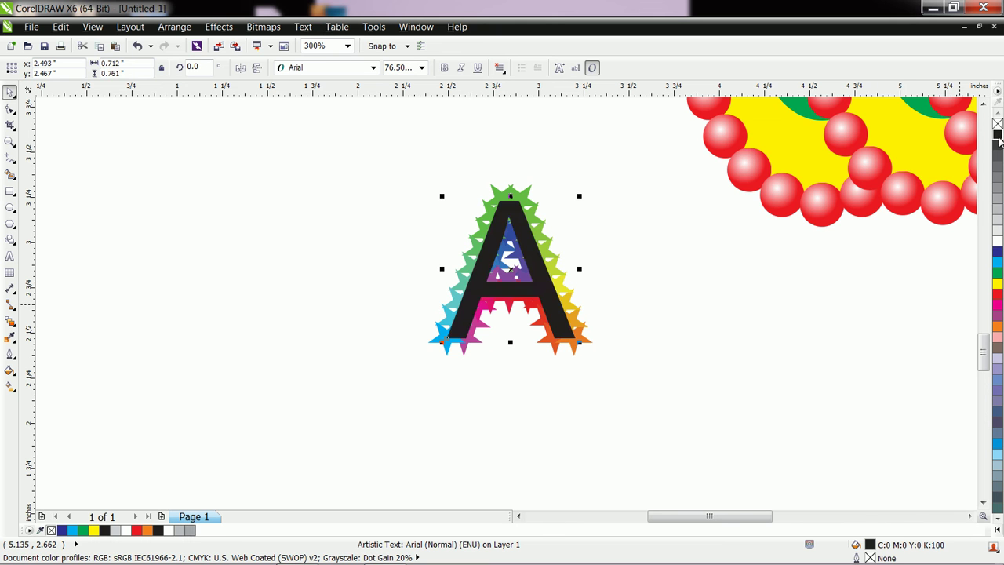
click(998, 221)
drag(520, 291, 275, 277)
click(661, 371)
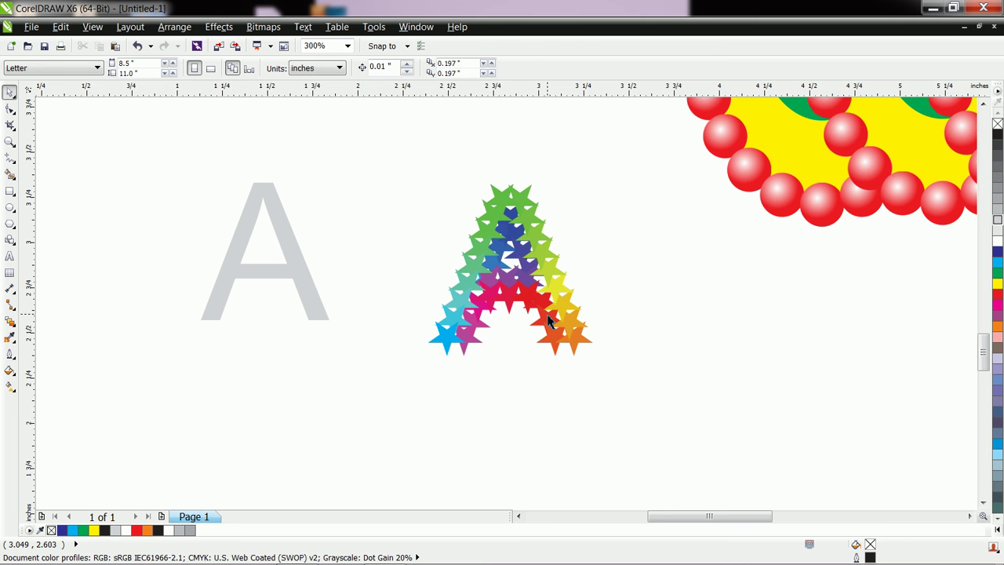
Draw a trapezoid about 0.74 by 0.65 inch in the empty area below the blended bead medallions.
scroll(547, 314, down, 3)
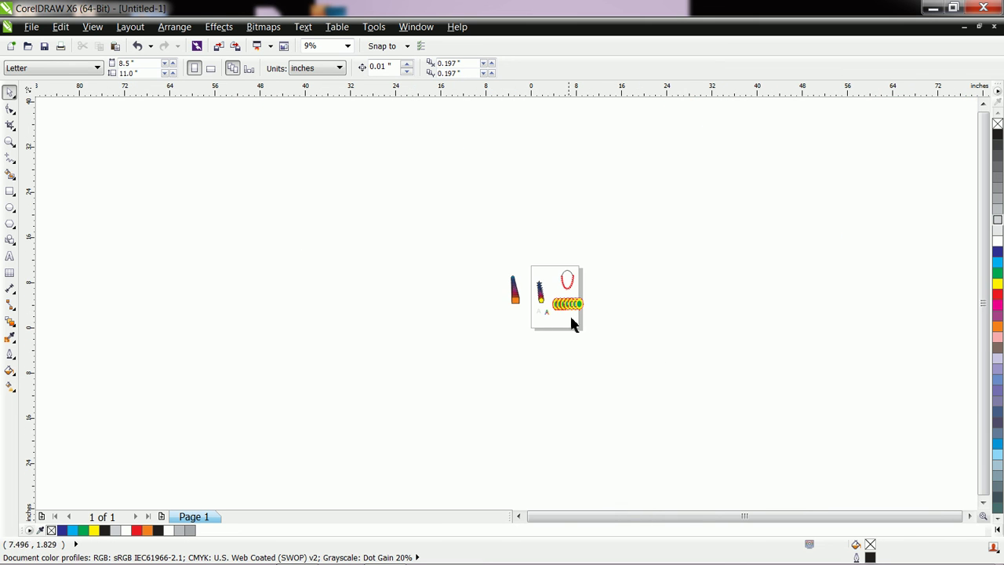
scroll(559, 310, up, 4)
scroll(559, 310, up, 2)
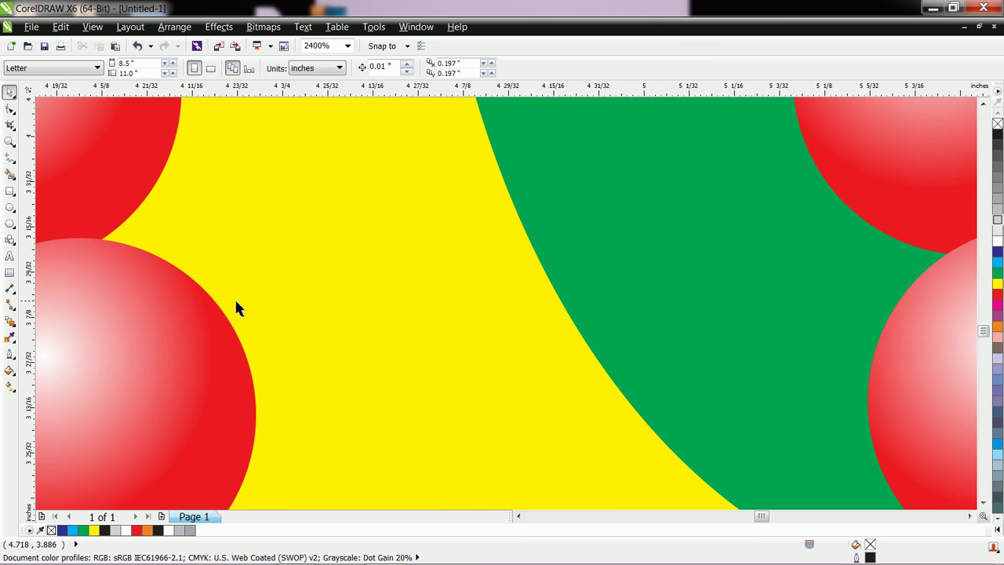
click(9, 143)
right_click(456, 314)
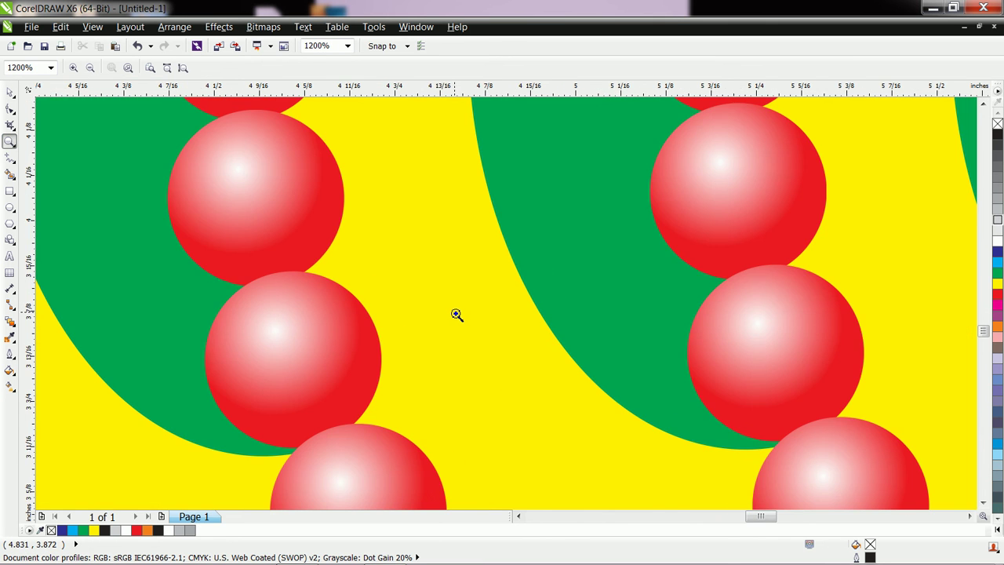
right_click(457, 314)
right_click(455, 311)
right_click(655, 314)
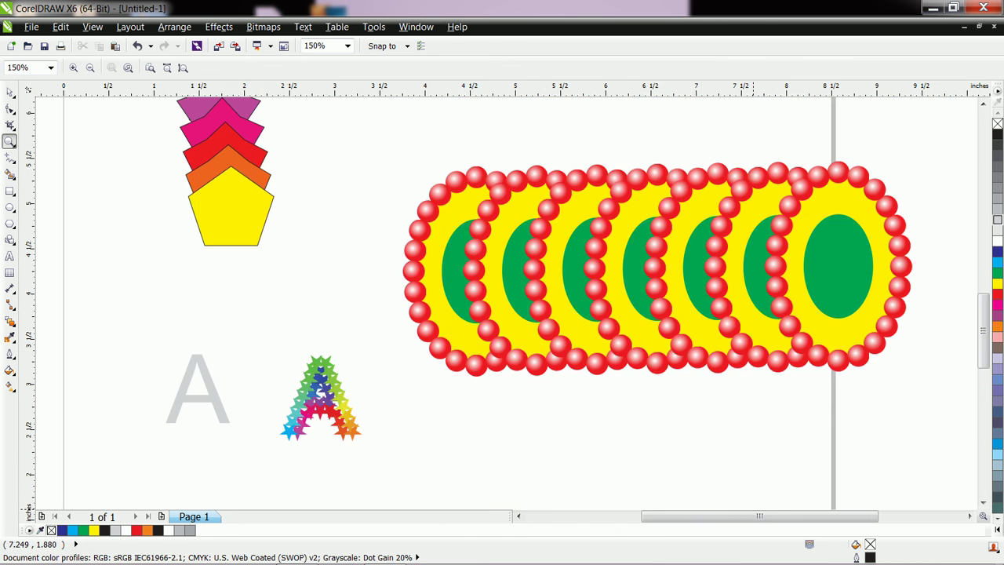
click(971, 517)
click(971, 517)
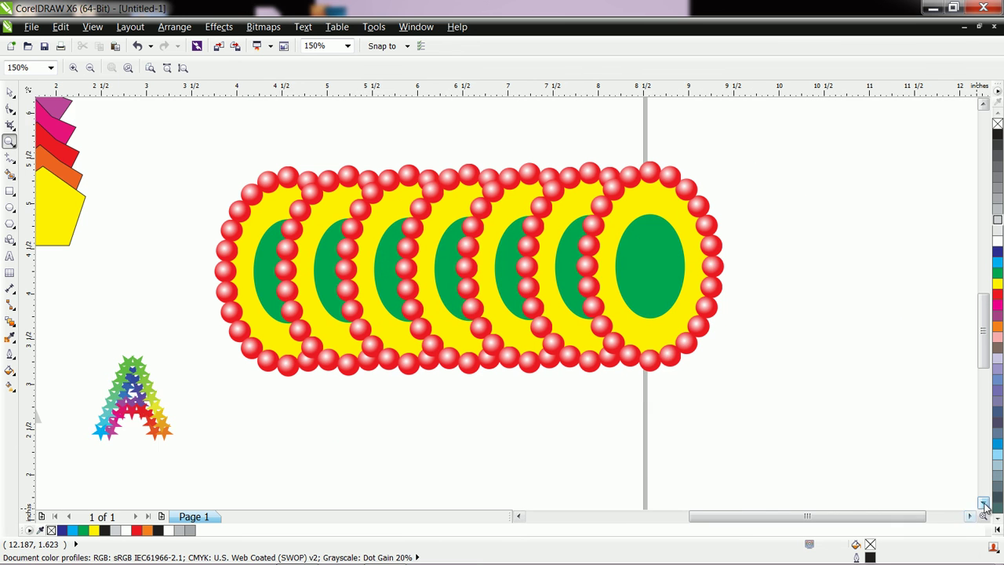
click(984, 504)
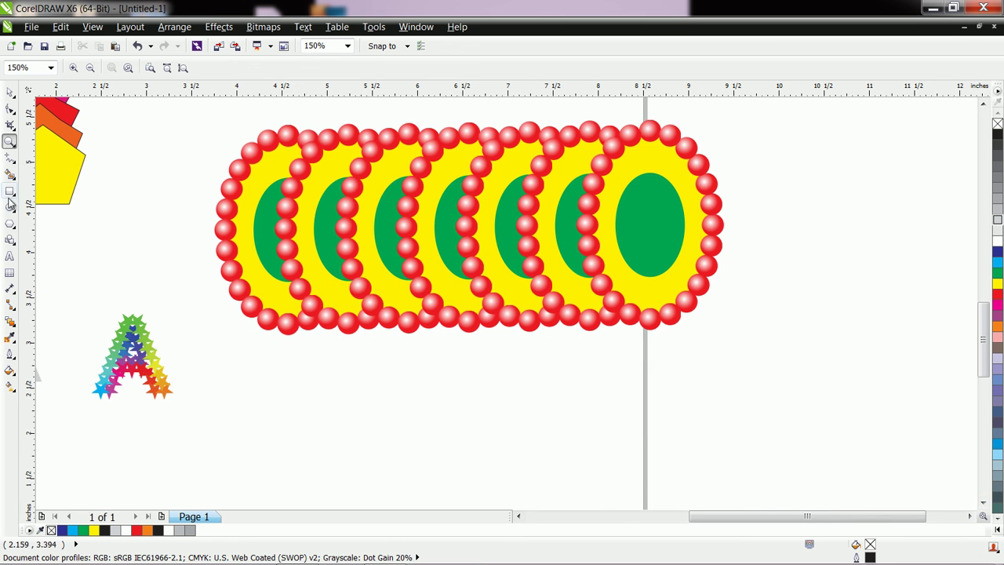
click(14, 244)
click(55, 242)
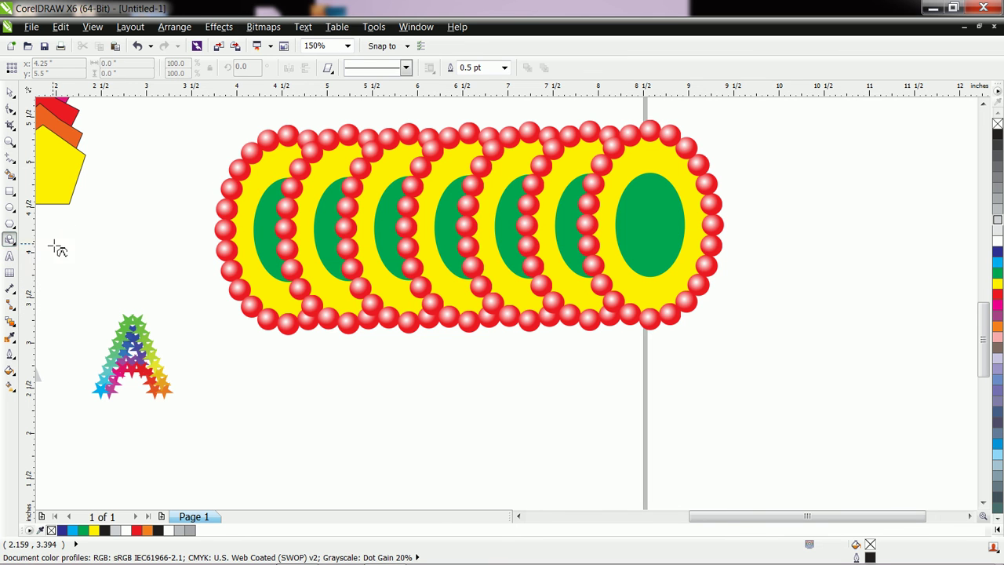
click(329, 69)
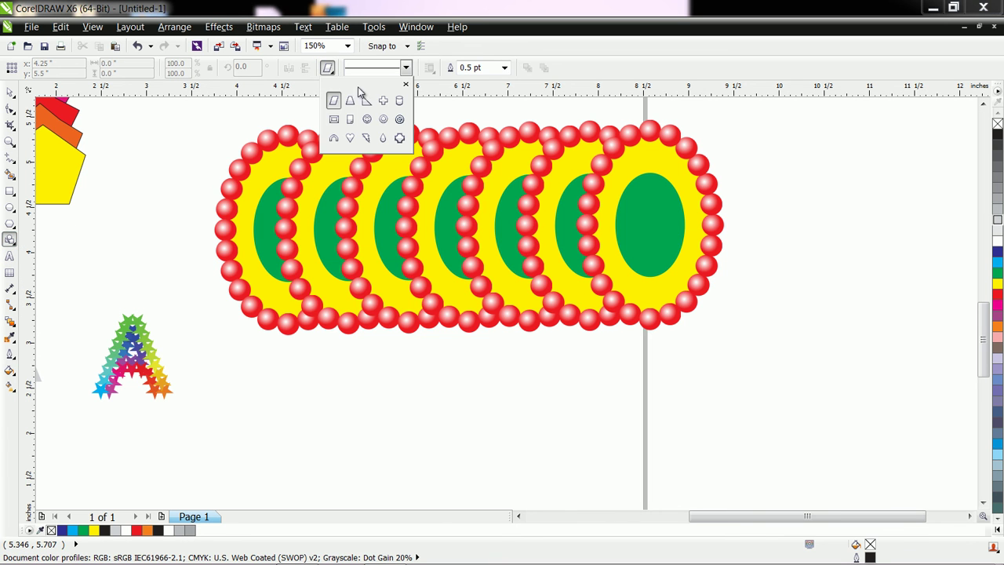
click(351, 102)
drag(351, 398, 417, 456)
Reshape the trapezoid into a triangle by narrowing its upper edge to a point, and fill it blue.
key(F10)
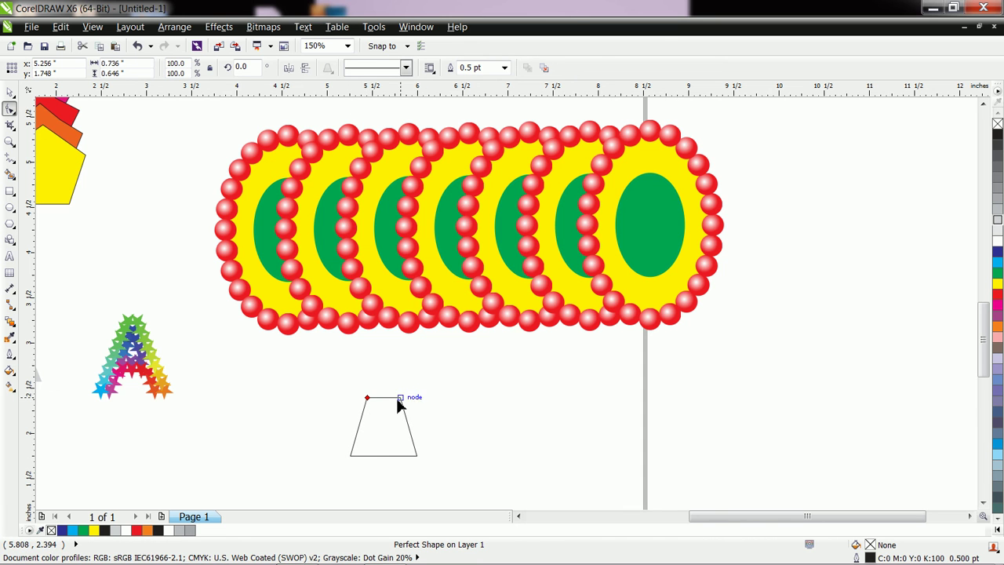
drag(369, 399, 399, 404)
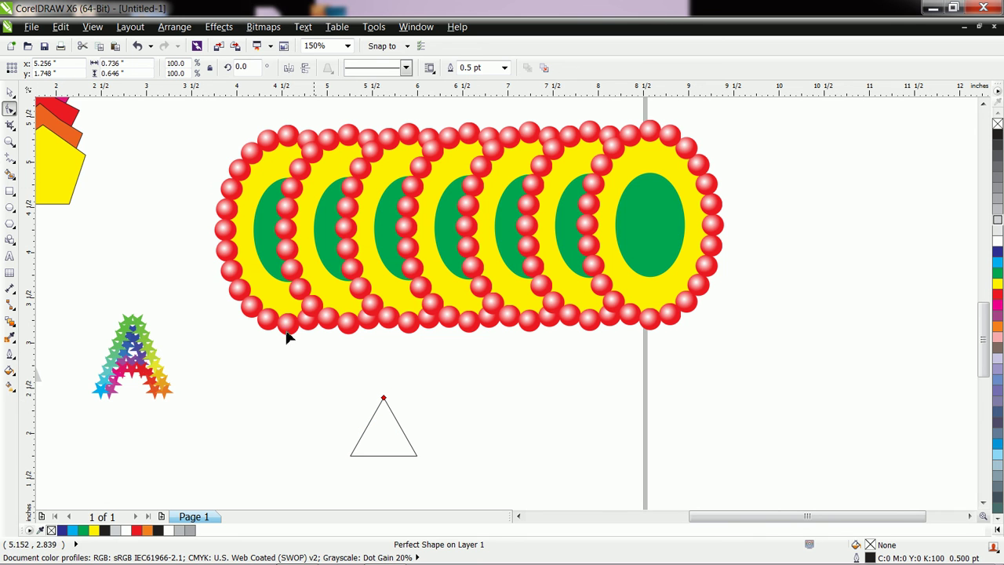
click(9, 92)
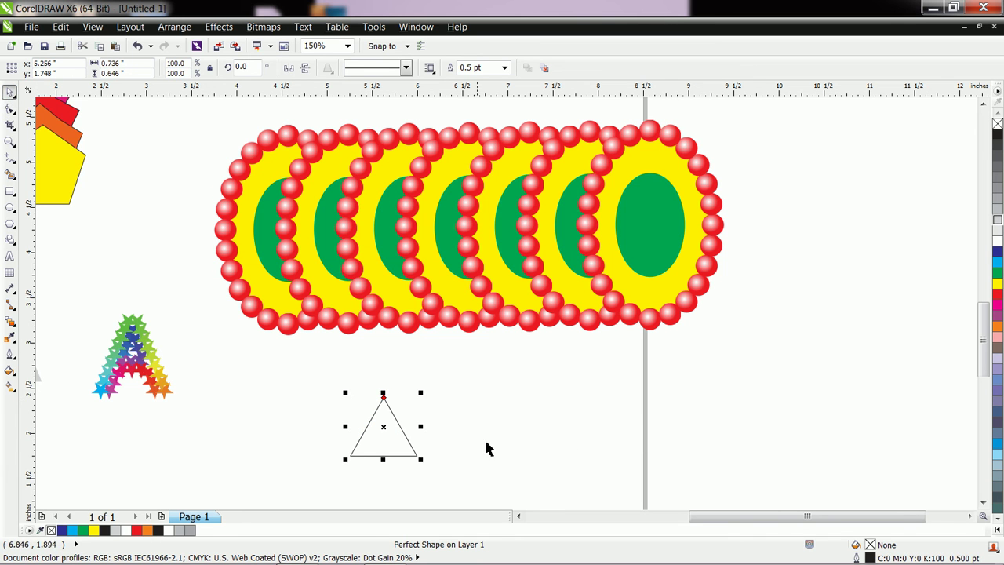
click(998, 252)
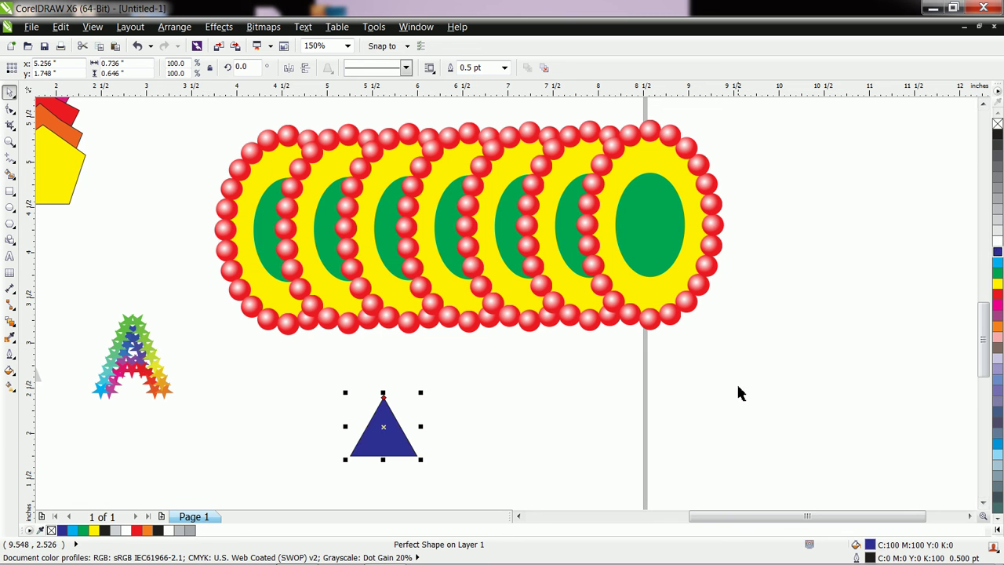
Blend the blue triangle with a copy placed about 2.8 inches to its right, using the clockwise colour blend.
drag(379, 429, 636, 420)
click(9, 321)
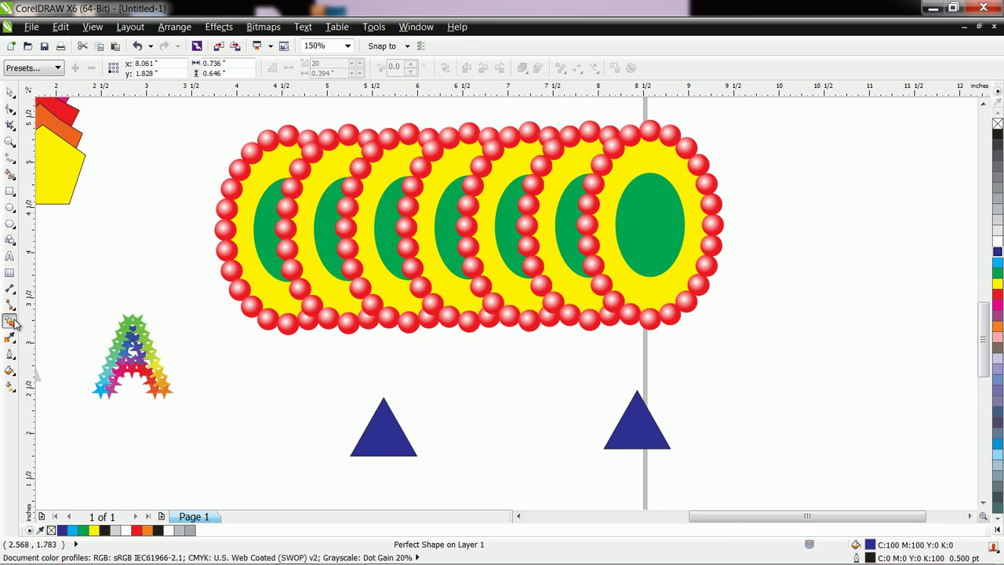
drag(383, 426, 637, 420)
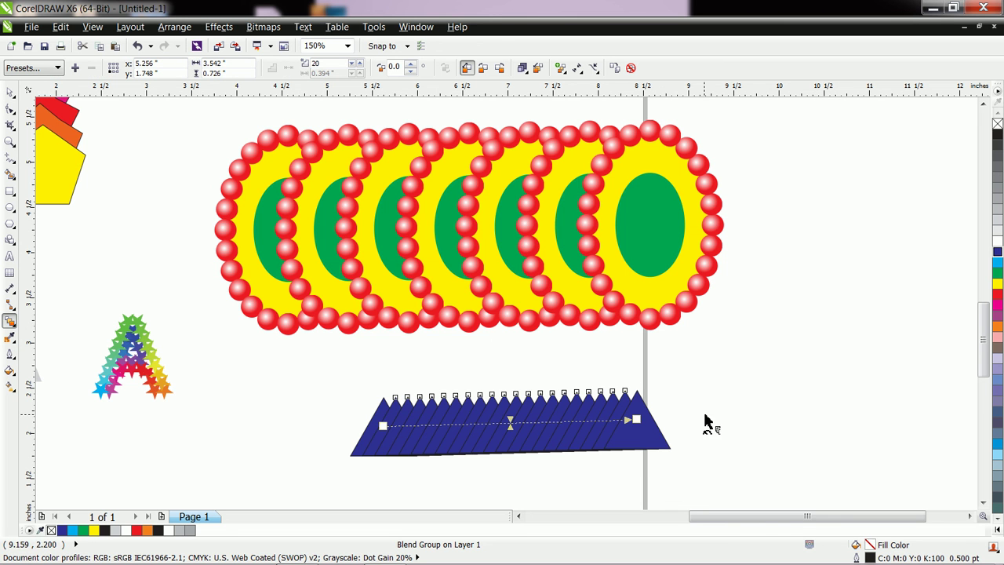
click(484, 68)
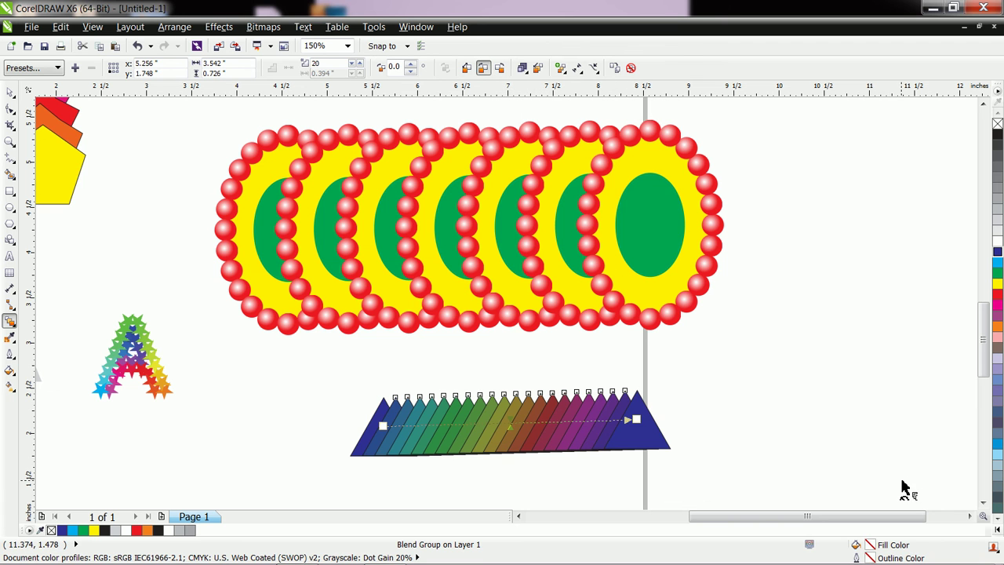
Draw an ellipse about 2.33 by 2.17 inches to the right of the triangle blend.
click(984, 503)
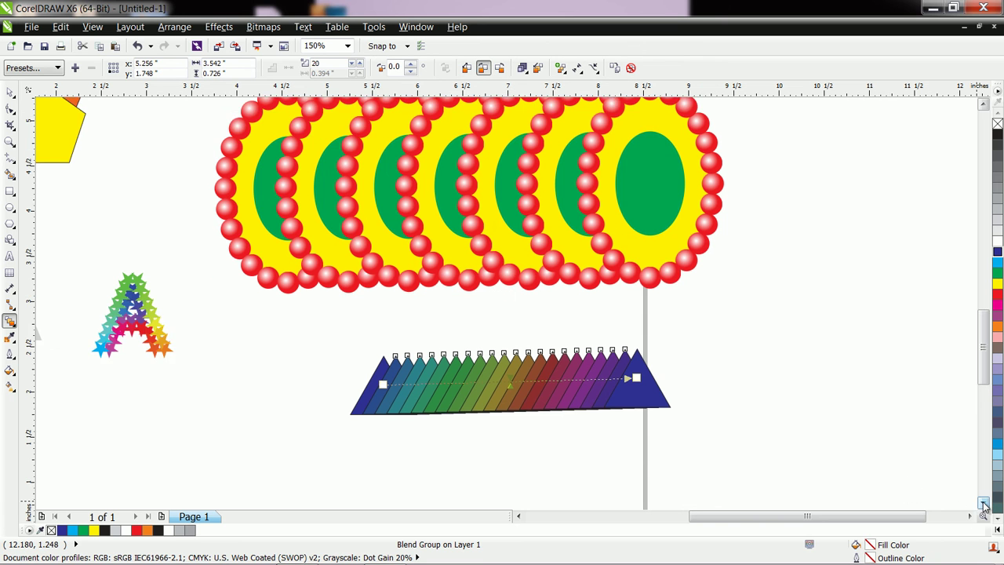
click(984, 503)
click(9, 207)
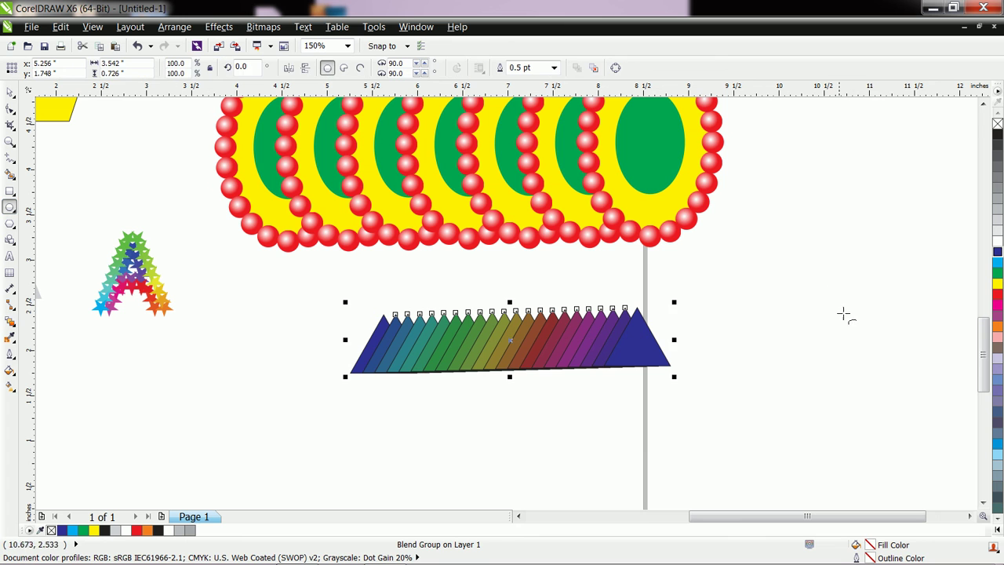
drag(733, 259, 942, 455)
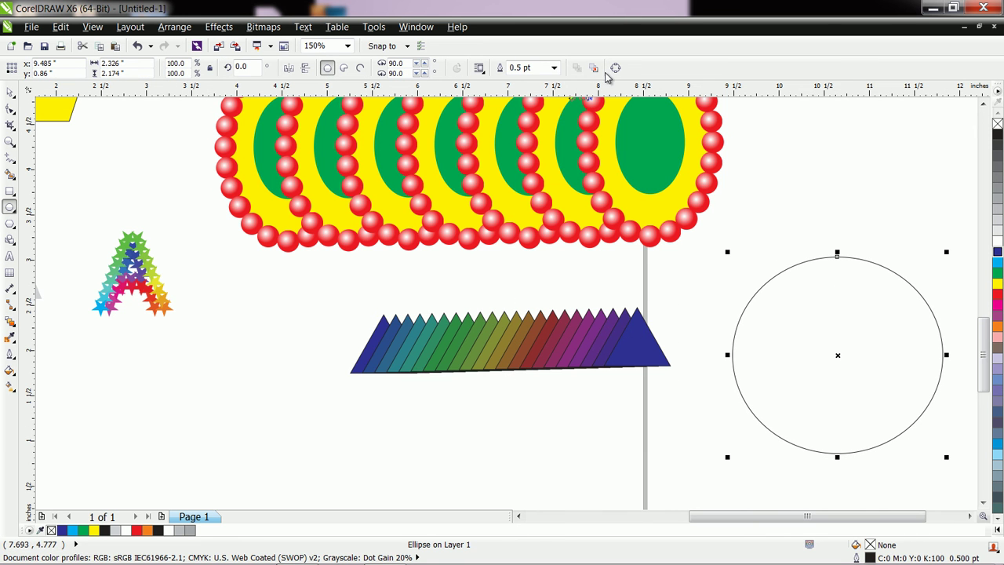
Assign the ellipse as the new path of the triangle blend.
click(11, 322)
click(556, 339)
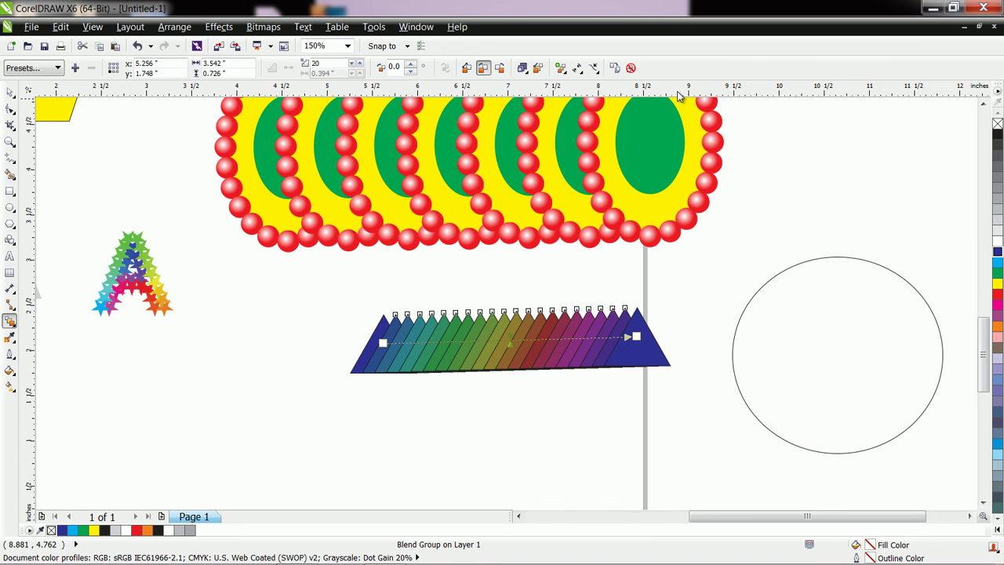
click(595, 72)
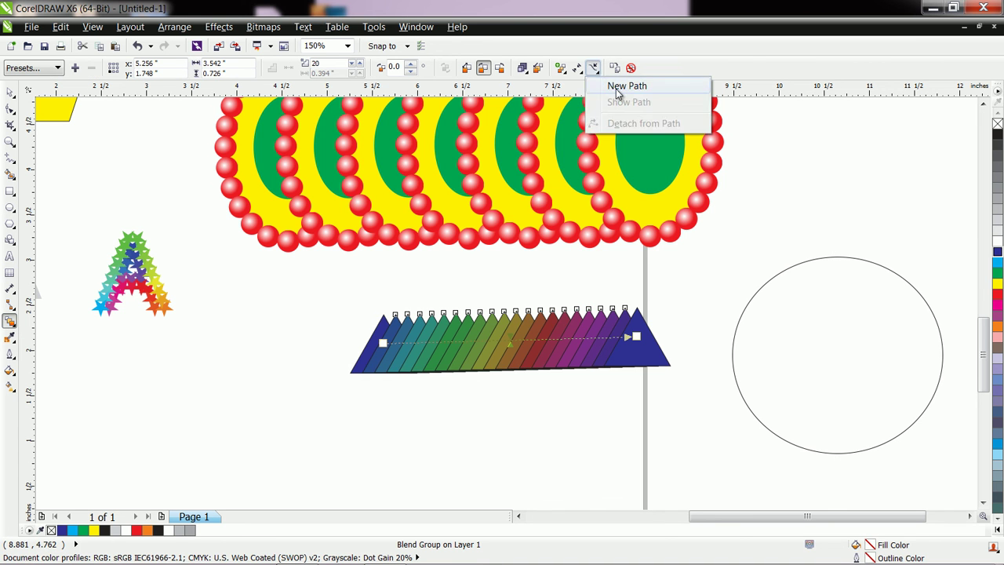
click(628, 86)
click(791, 265)
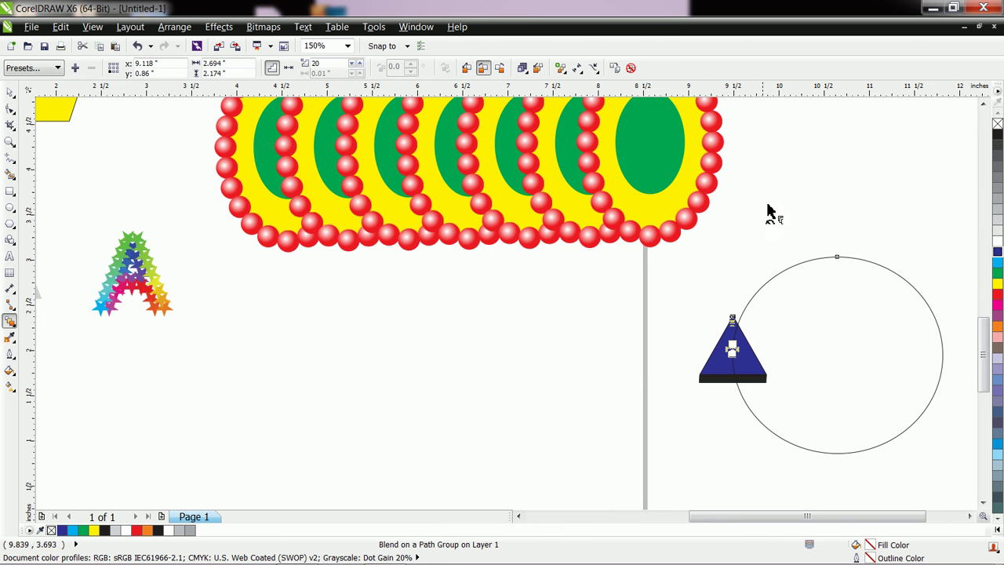
Spread the triangle blend along the full path of the ellipse and reduce it to 17 steps.
click(561, 68)
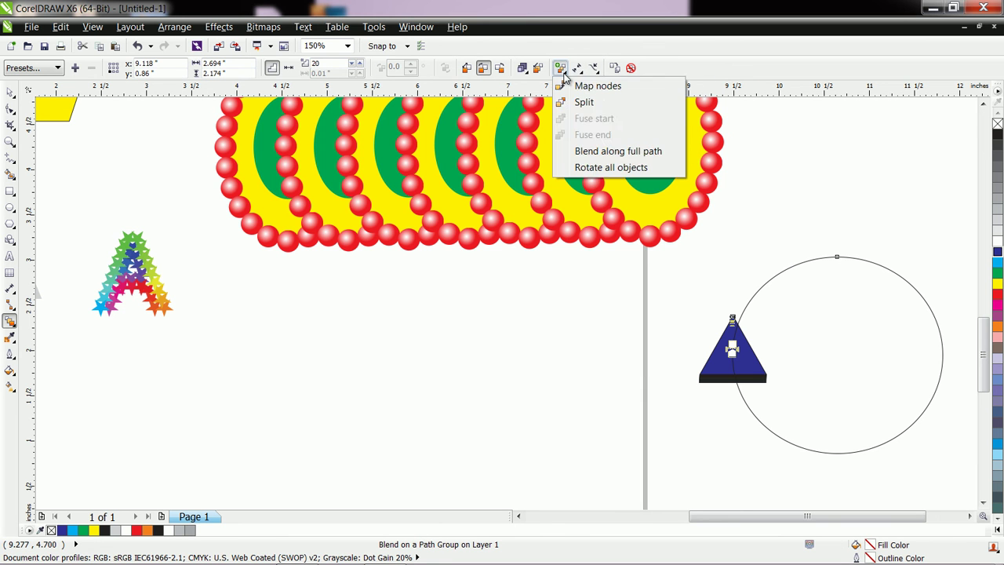
click(593, 150)
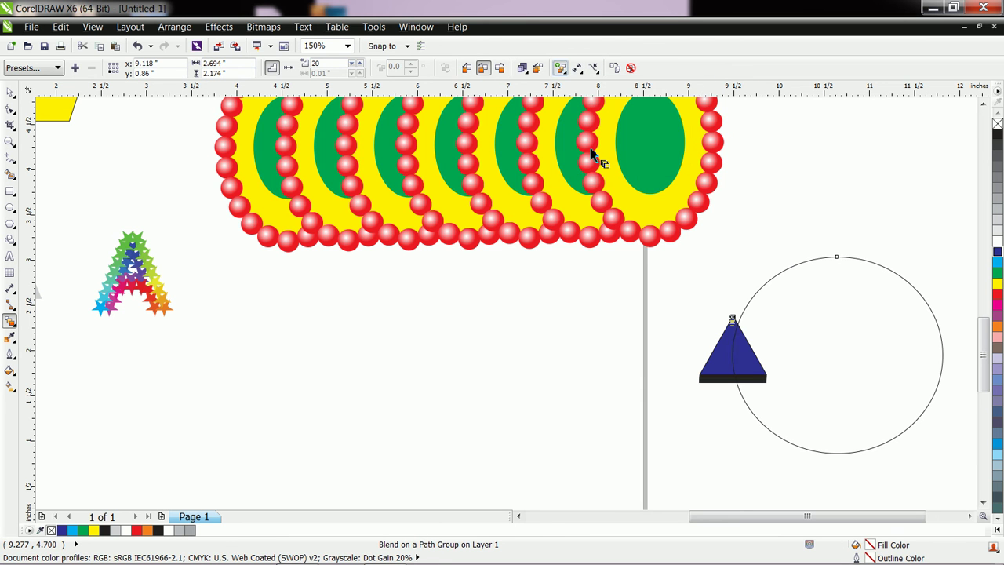
click(357, 69)
click(357, 69)
click(357, 69)
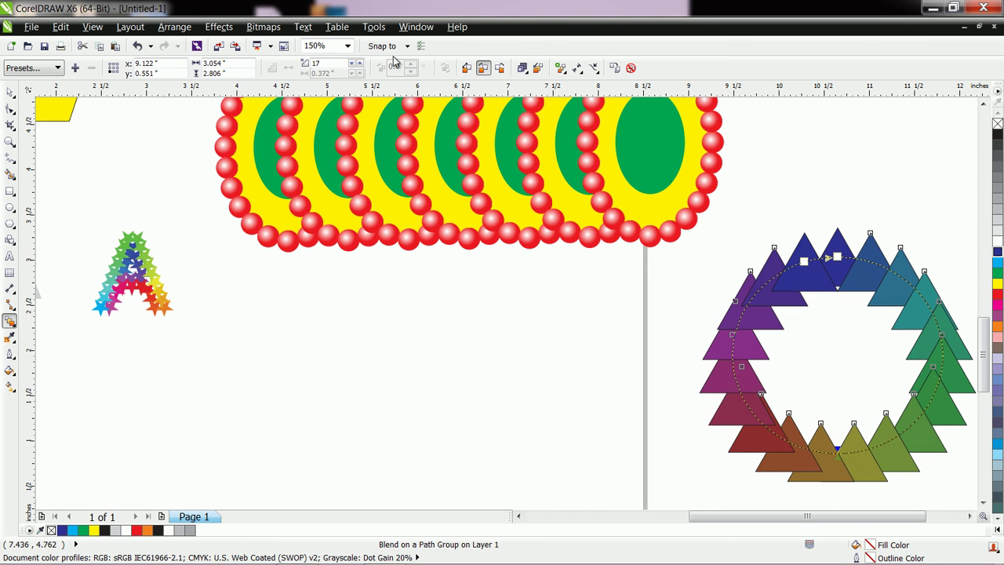
Rotate all the blended triangles to follow the ellipse, and break the blend apart from its path.
click(560, 68)
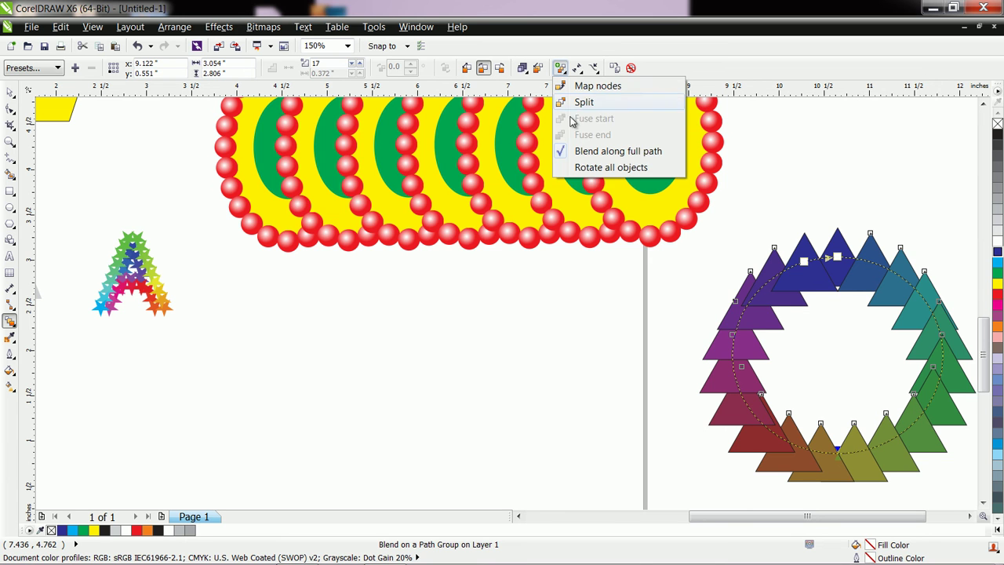
click(602, 167)
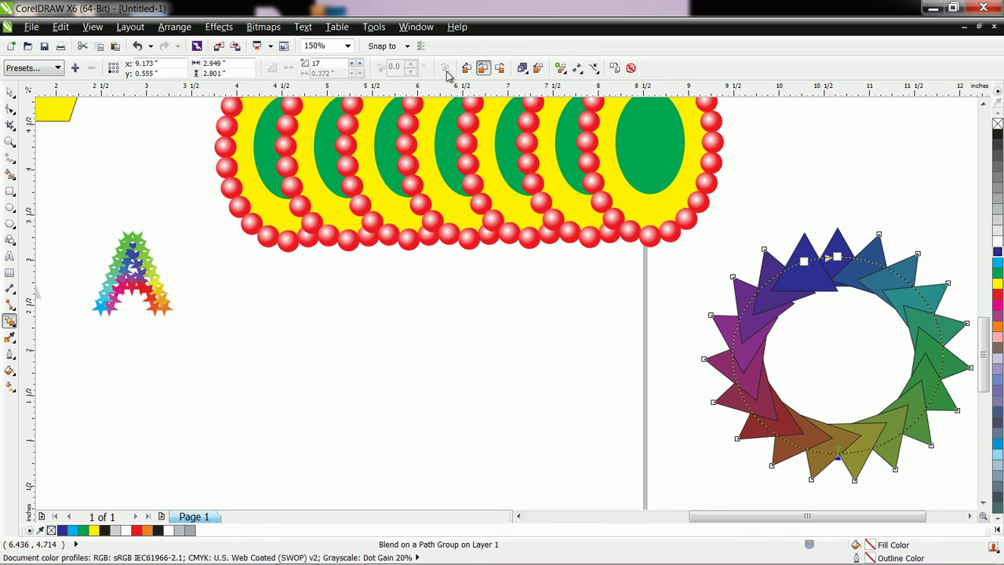
click(186, 28)
click(209, 194)
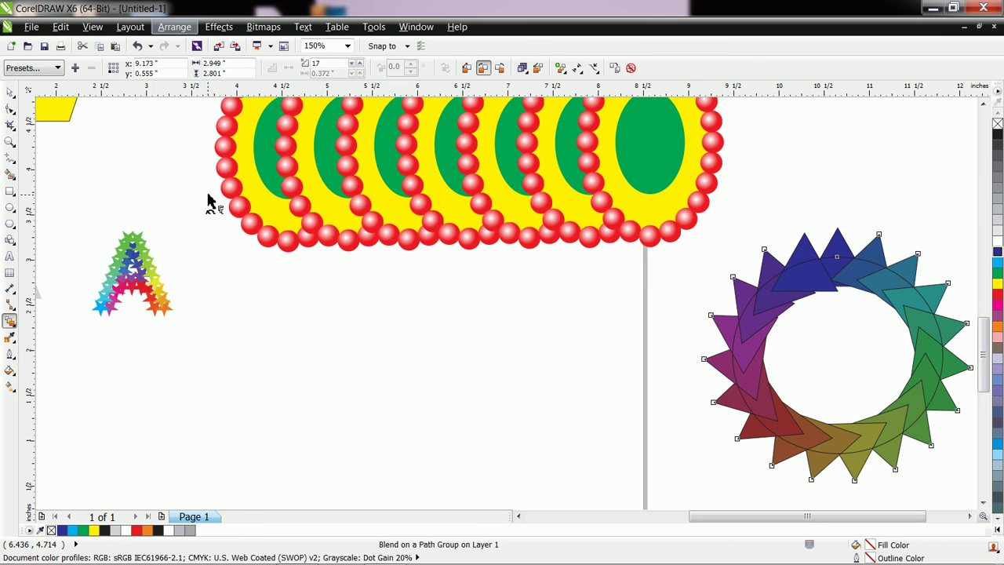
Try a yellow fill on the separated triangles and the ellipse together.
click(997, 285)
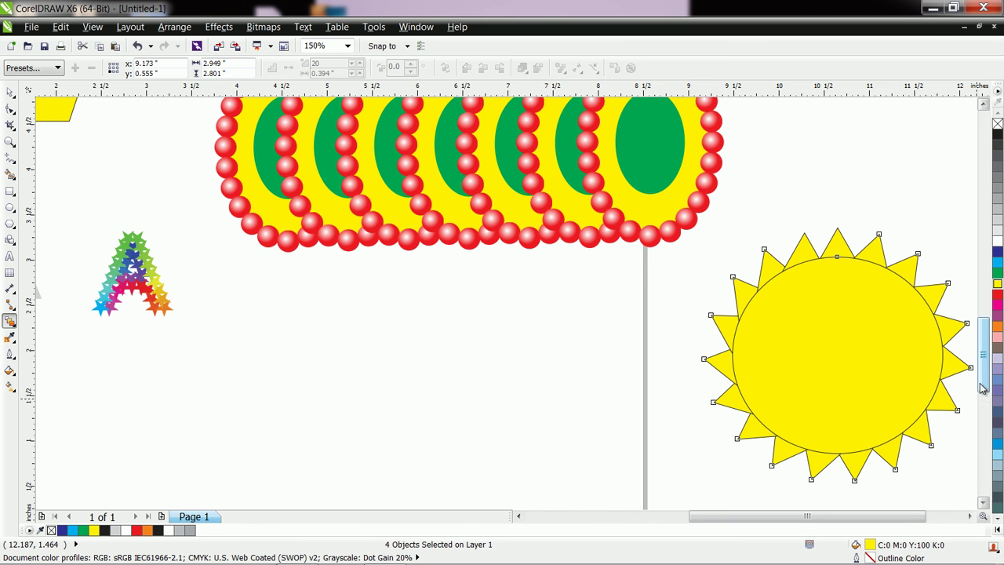
key(ctrl+z)
click(672, 349)
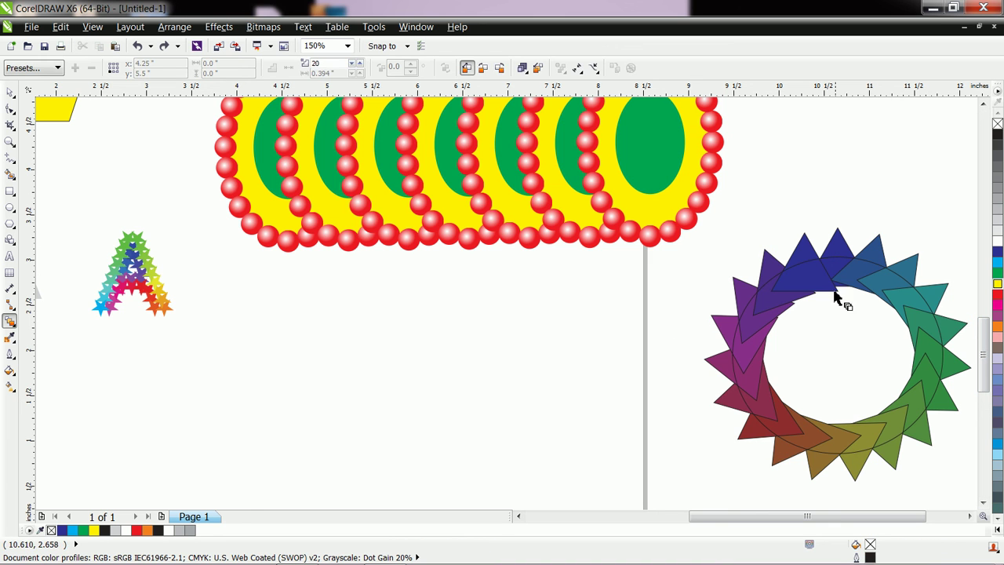
Fill only the ellipse inside the ring of triangles with orange.
click(10, 92)
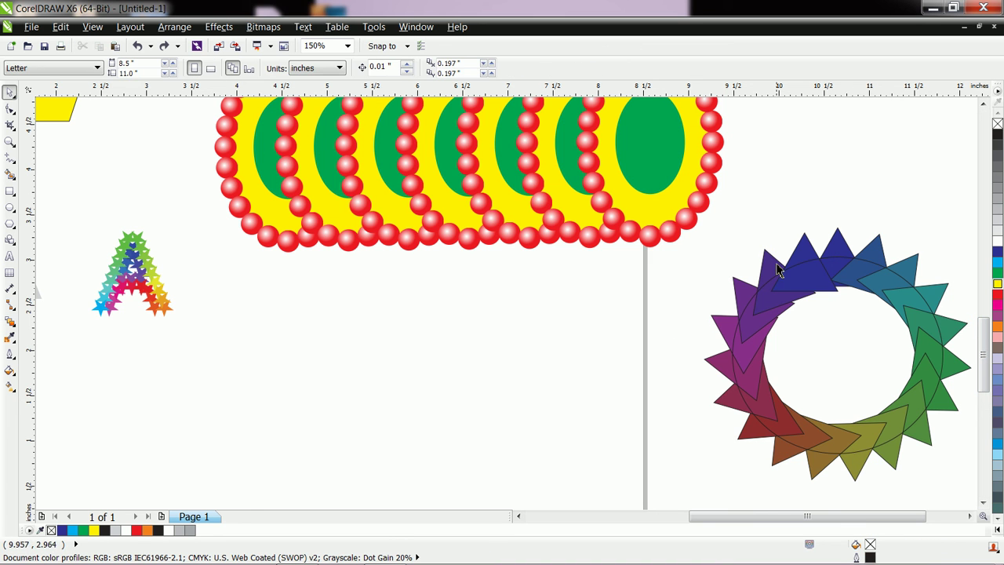
click(871, 262)
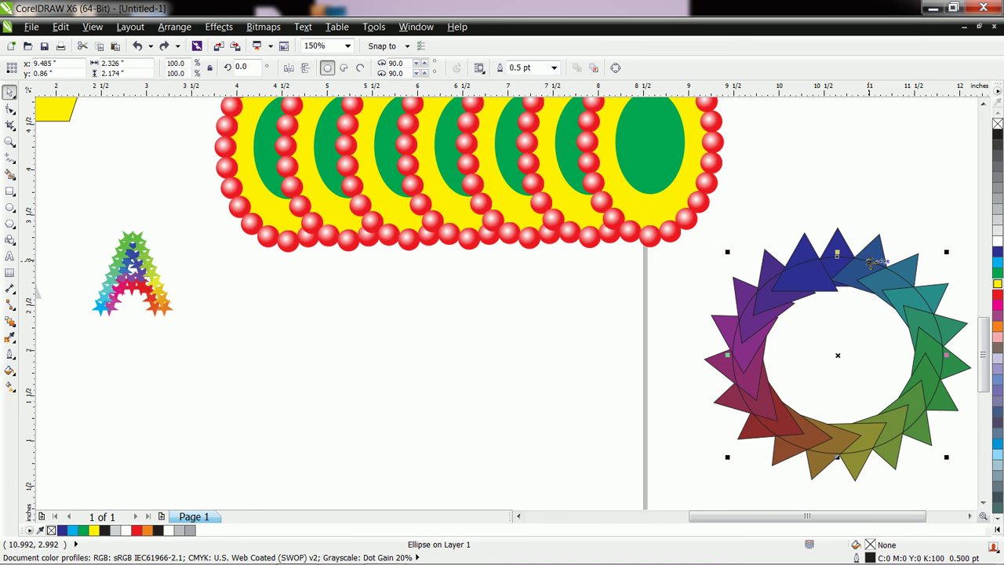
click(998, 326)
click(969, 423)
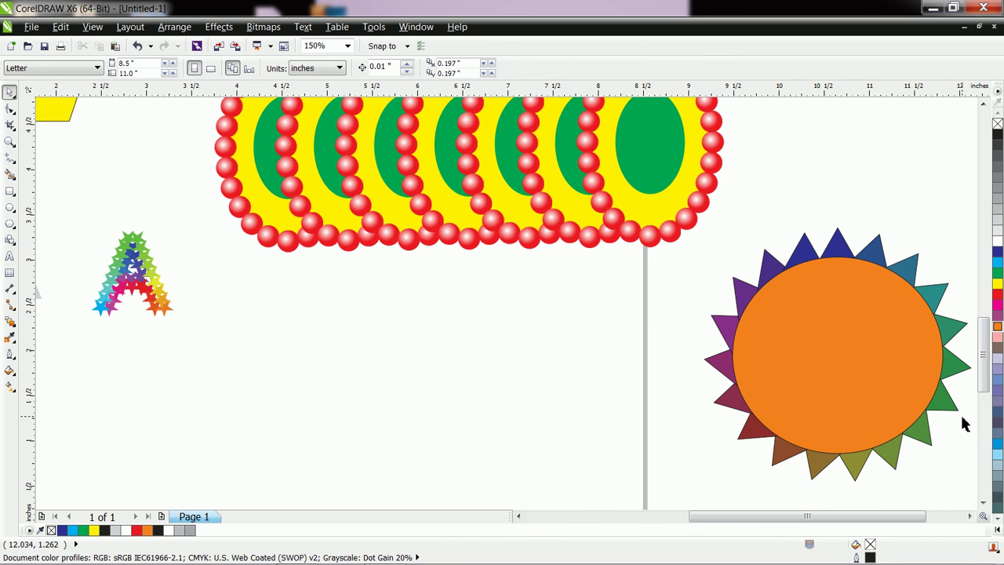
scroll(681, 337, up, 4)
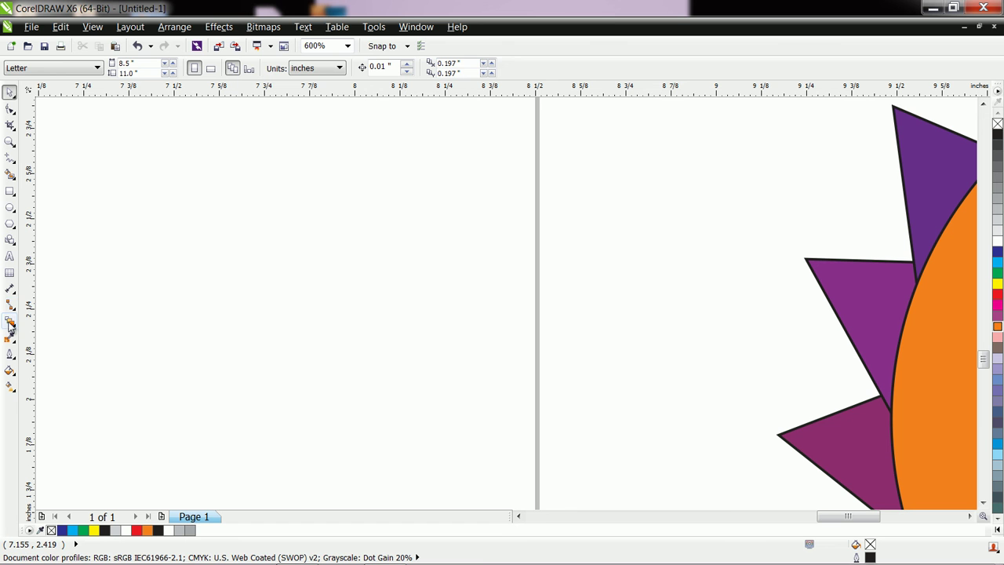
Move the whole sun, with its orange ellipse and ring of triangles, onto the page just below the row of medallions.
click(10, 142)
right_click(325, 256)
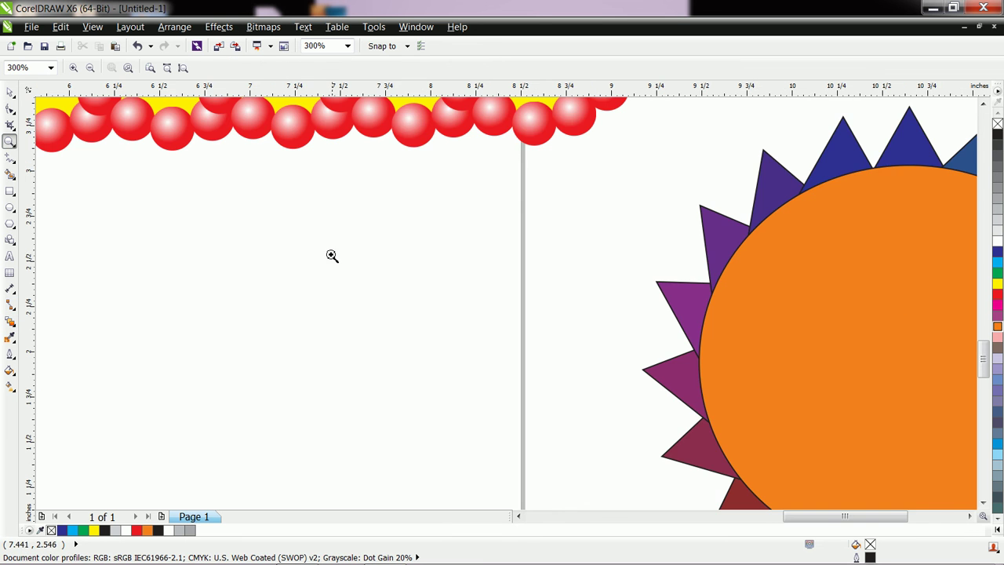
right_click(404, 256)
right_click(372, 251)
right_click(373, 251)
right_click(373, 251)
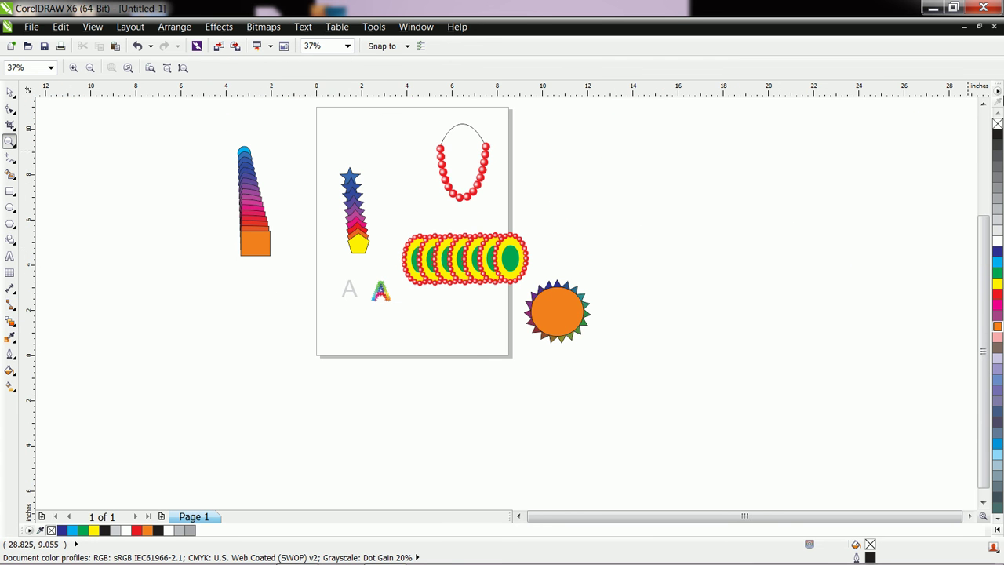
click(9, 92)
drag(626, 400, 516, 312)
drag(568, 356, 459, 368)
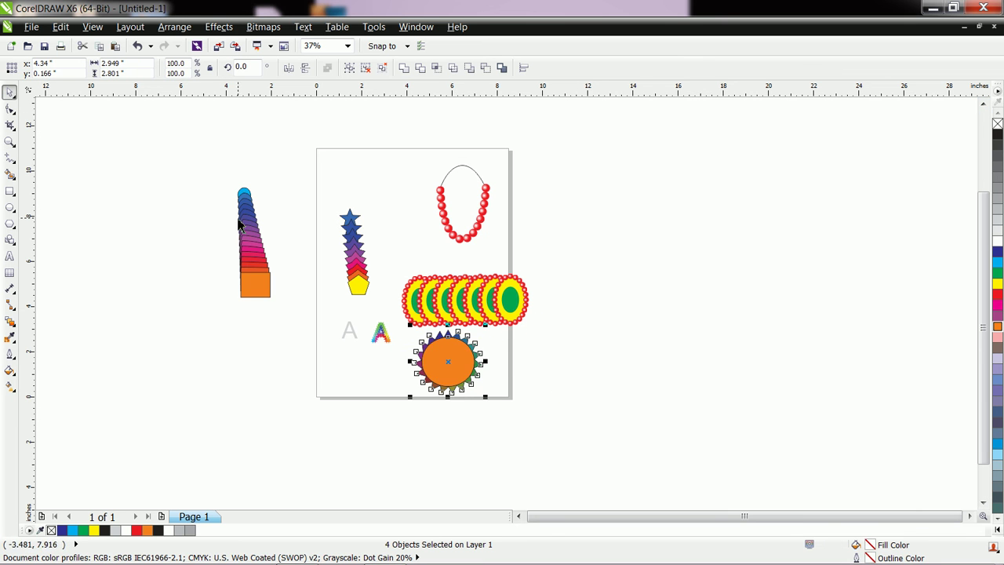
Move the circle-to-square blend onto the page's lower-left corner, and shift the medallion row left until it fits inside the page edge.
drag(248, 233, 342, 339)
click(414, 255)
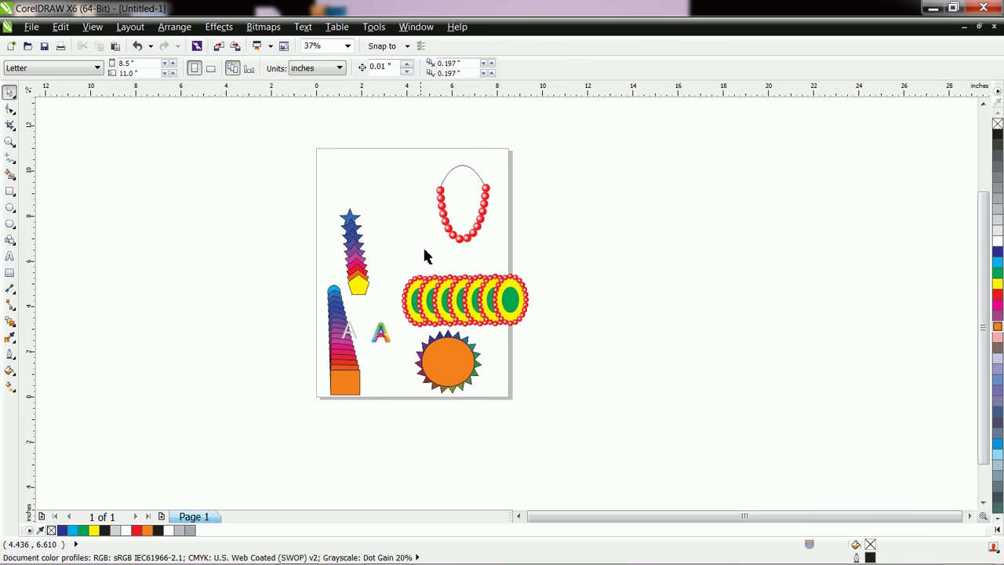
click(511, 314)
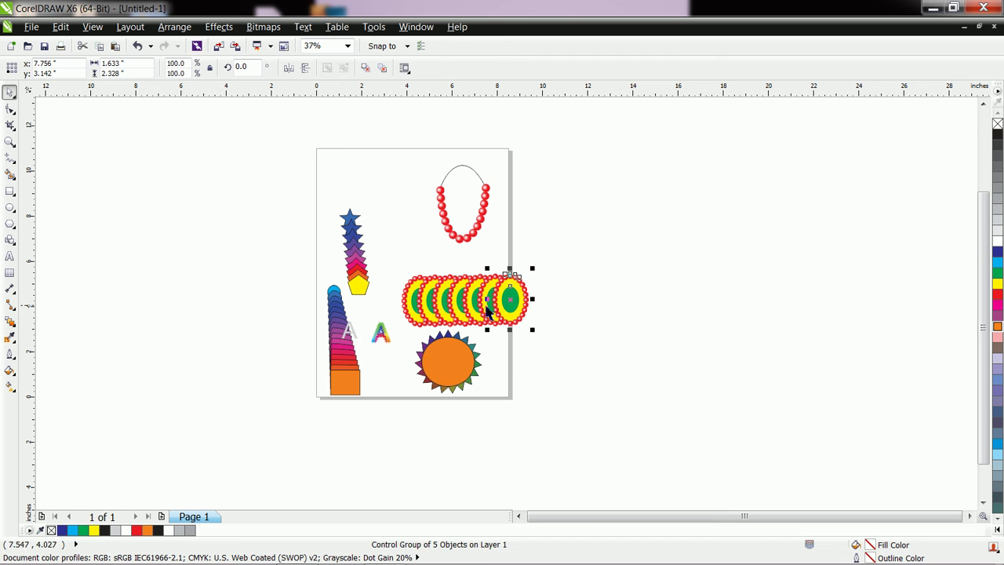
drag(490, 306, 470, 299)
click(572, 306)
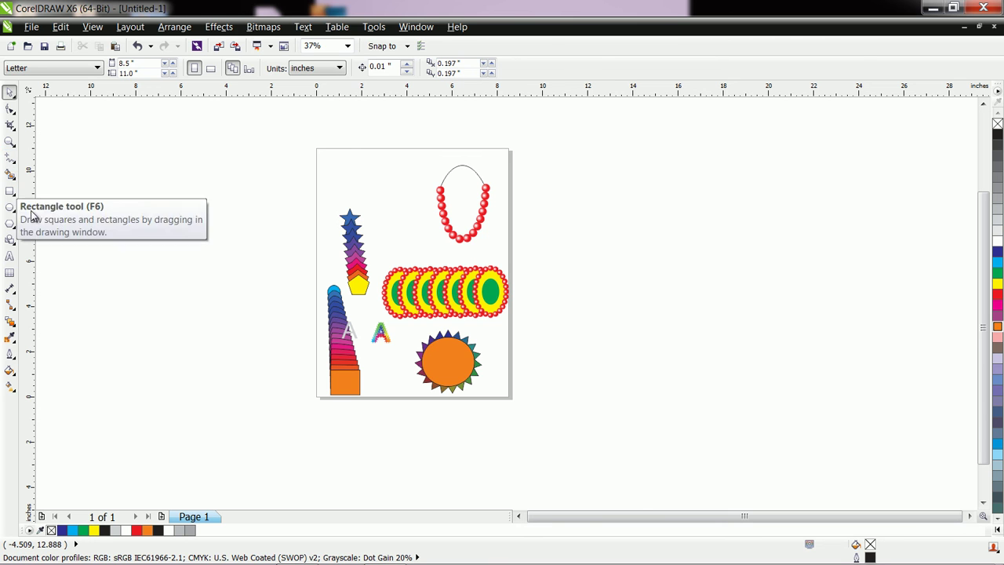
click(9, 145)
drag(308, 146, 538, 422)
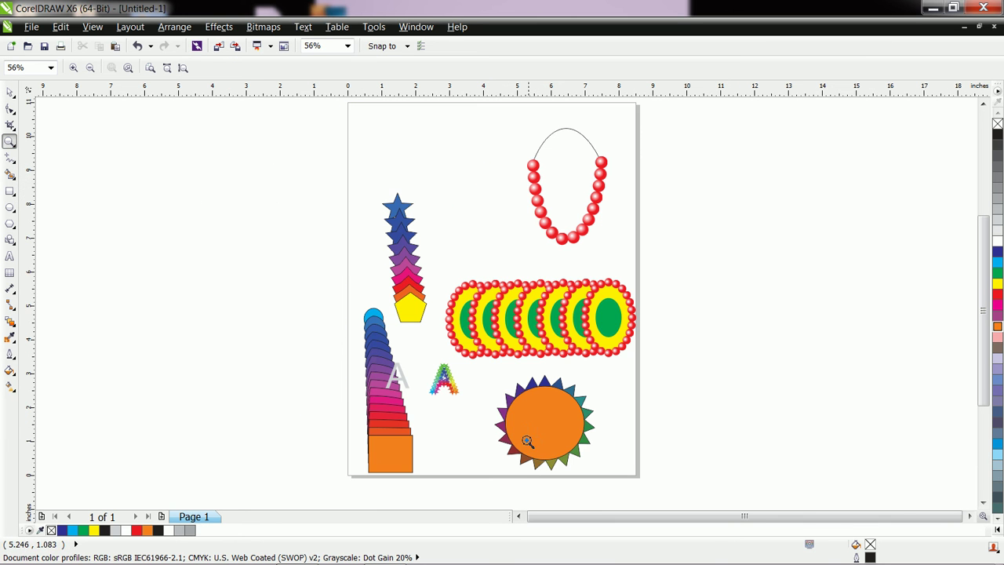